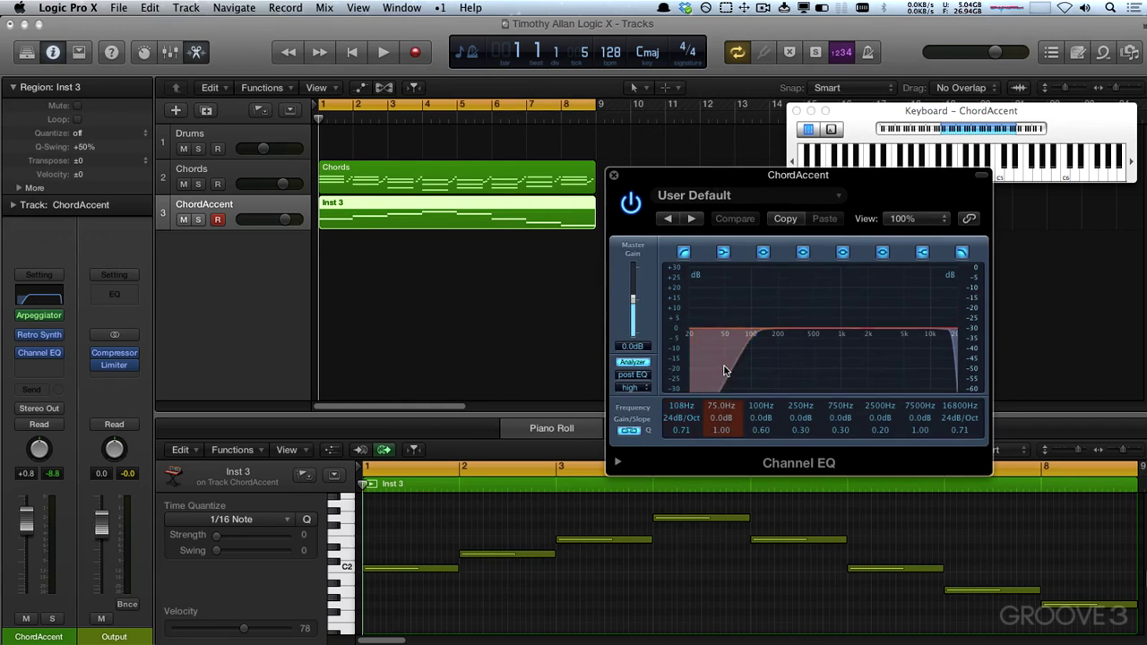
Raise the low-cut frequency of the ChordAccent Channel EQ to 196 Hz during playback and mute the ChordAccent track.
{"action": "key", "text": "space"}
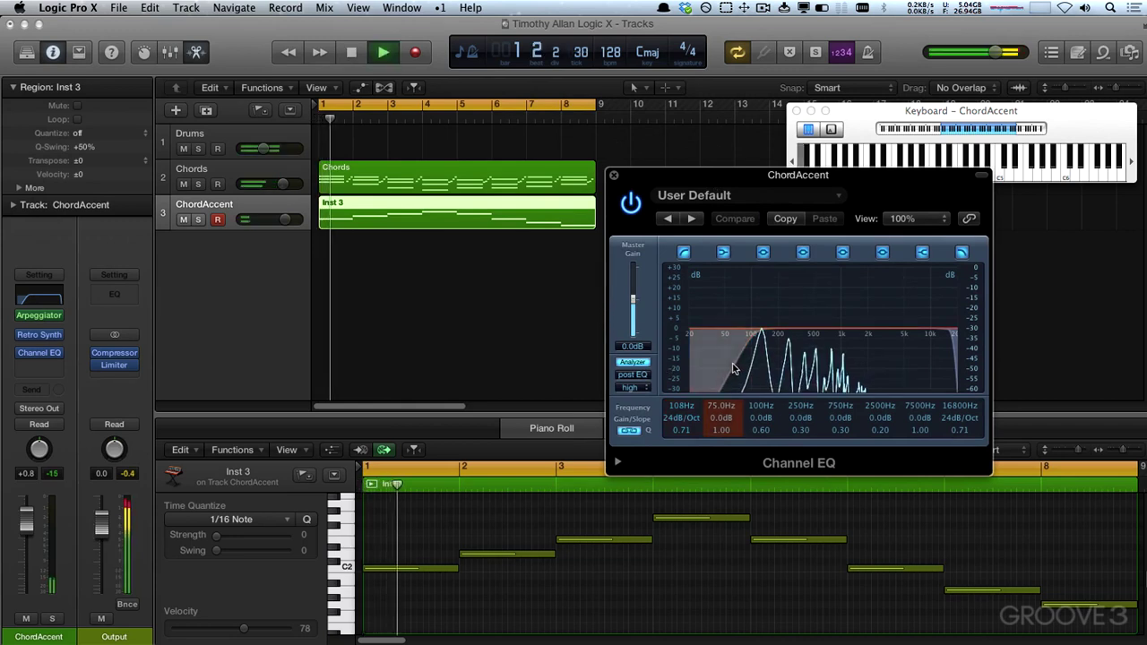
{"action": "left_click_drag", "start_coordinate": [731, 369], "coordinate": [767, 362]}
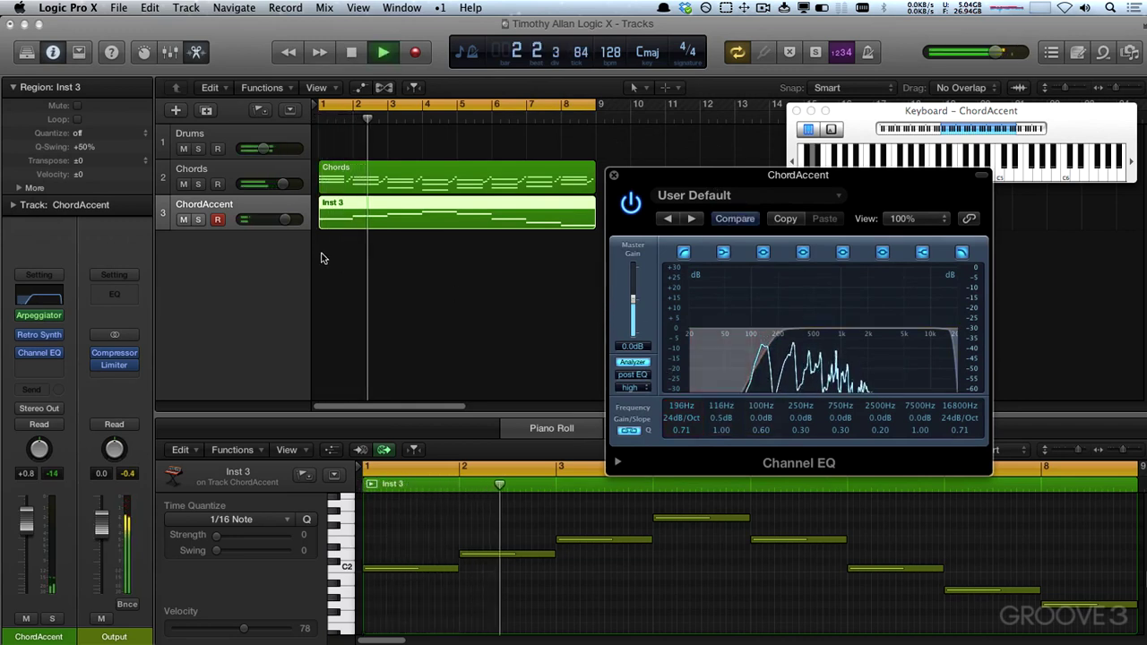
{"action": "left_click", "coordinate": [183, 221]}
{"action": "key", "text": "space"}
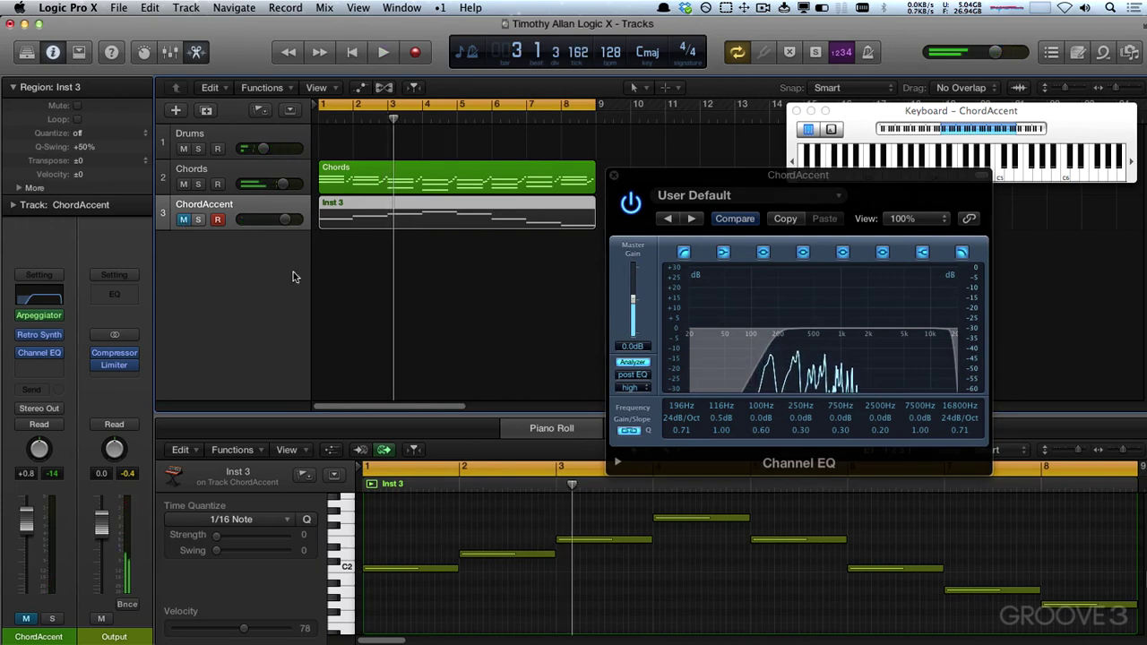
{"action": "left_click", "coordinate": [613, 176]}
Create a software instrument track named BASS directly below the ChordAccent track.
{"action": "left_click", "coordinate": [246, 179]}
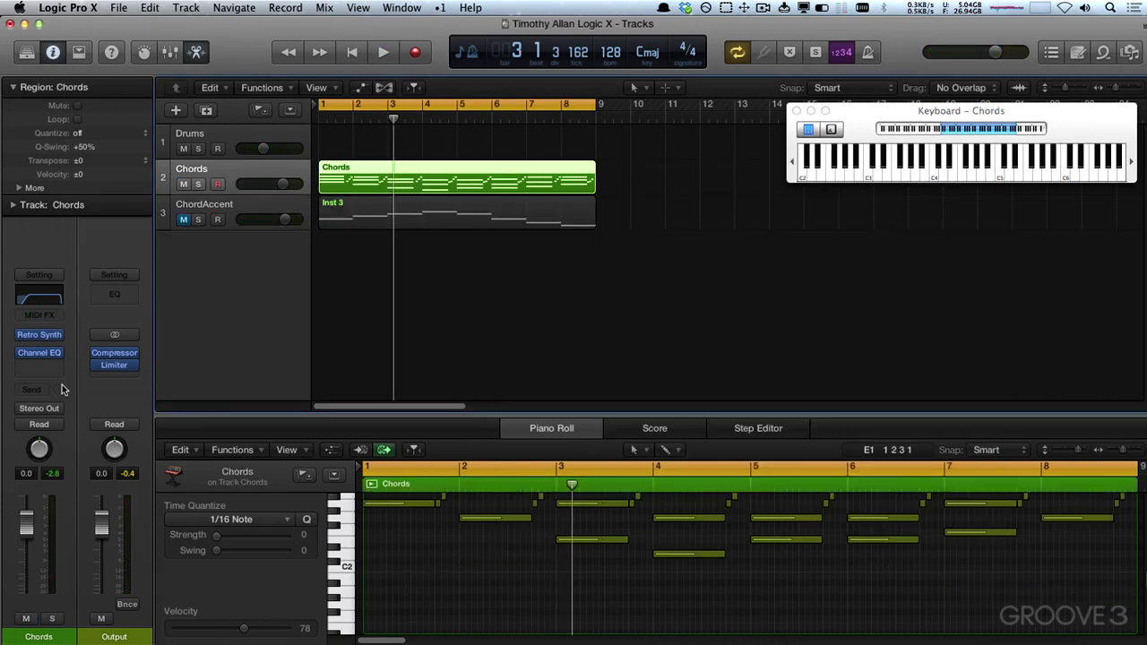
{"action": "left_click", "coordinate": [175, 109]}
{"action": "left_click", "coordinate": [757, 234]}
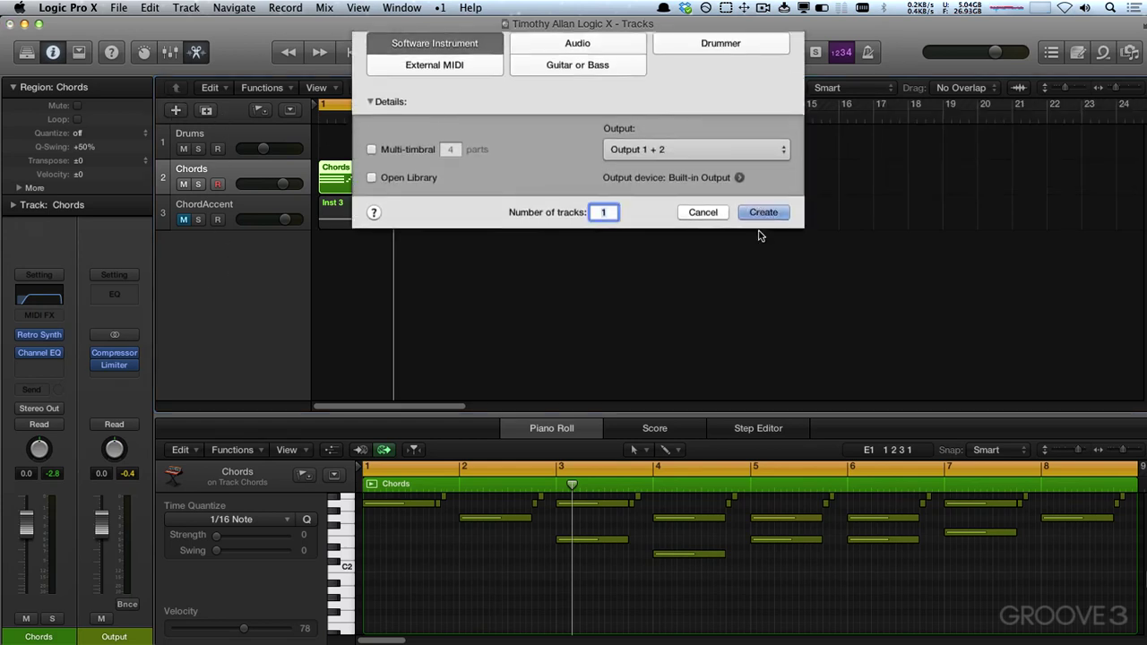
{"action": "left_click_drag", "start_coordinate": [231, 219], "coordinate": [230, 255]}
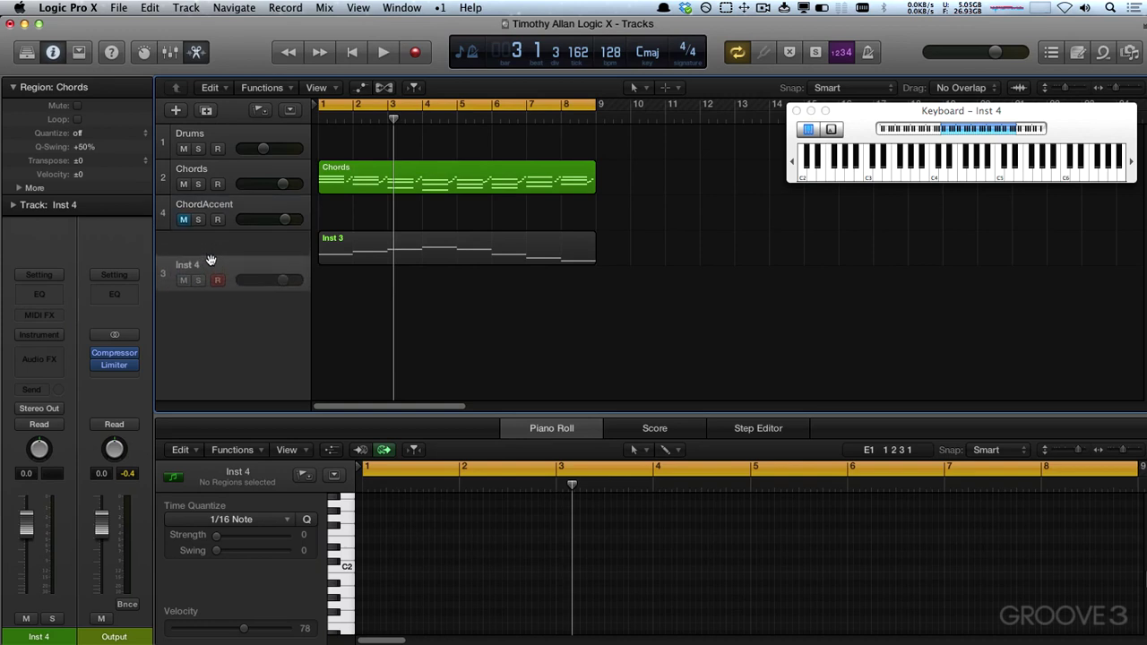
{"action": "double_click", "coordinate": [188, 240]}
{"action": "type", "text": "BASS"}
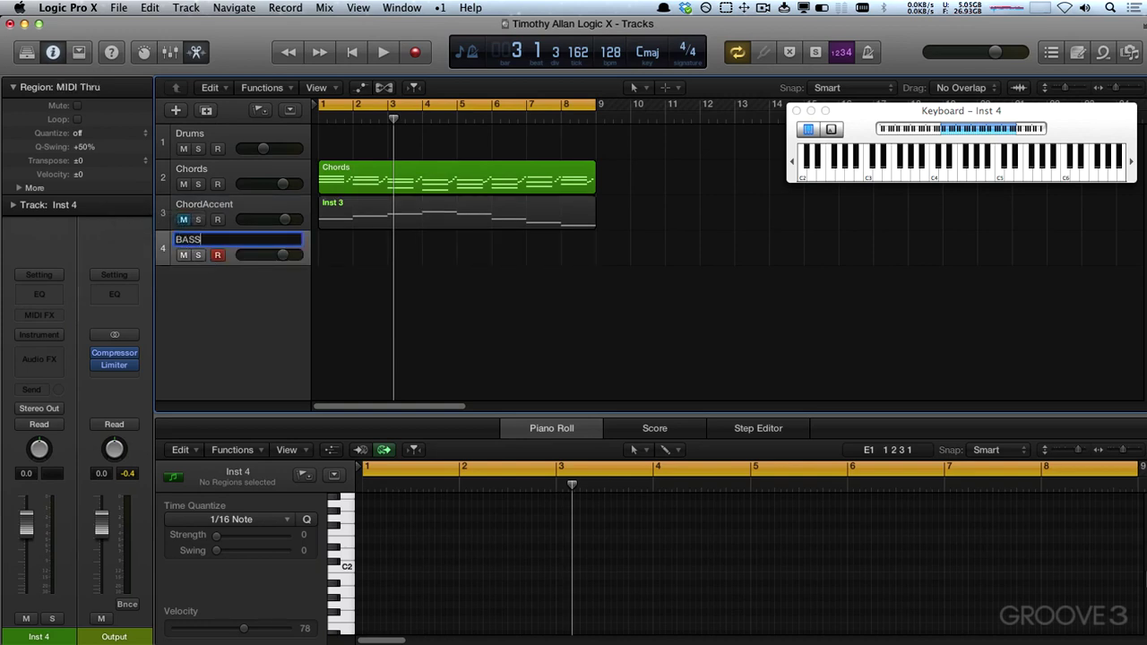
{"action": "key", "text": "Return"}
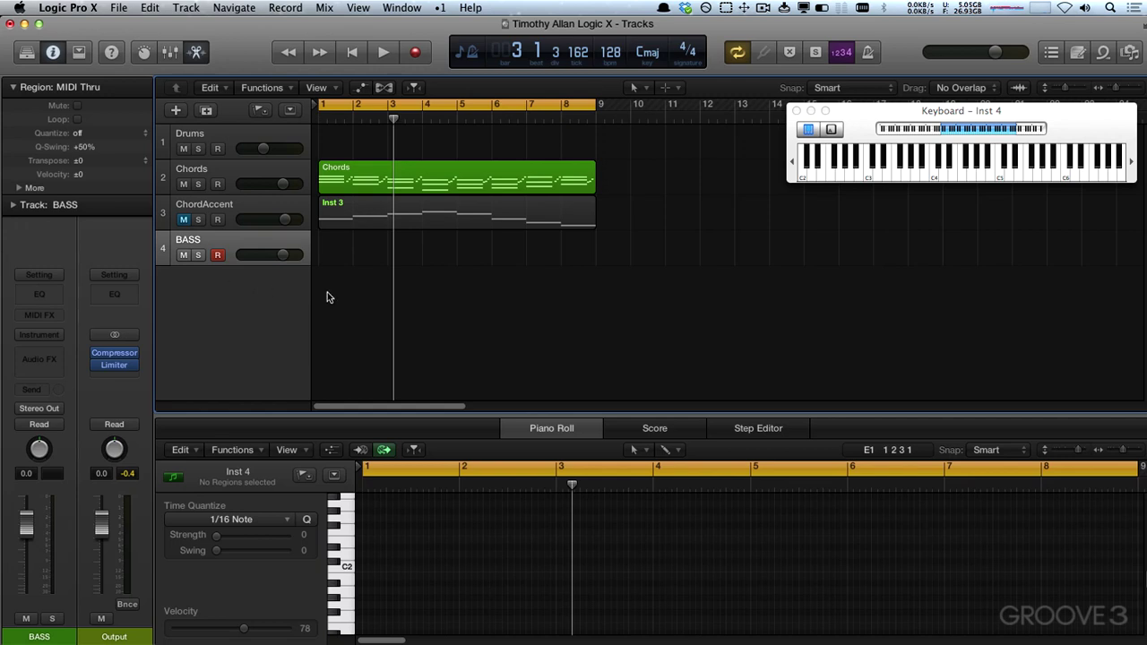
Load the ES M (Monophonic Synth) on the BASS track and move its window clear of the track list.
{"action": "left_click_drag", "start_coordinate": [857, 110], "coordinate": [850, 105]}
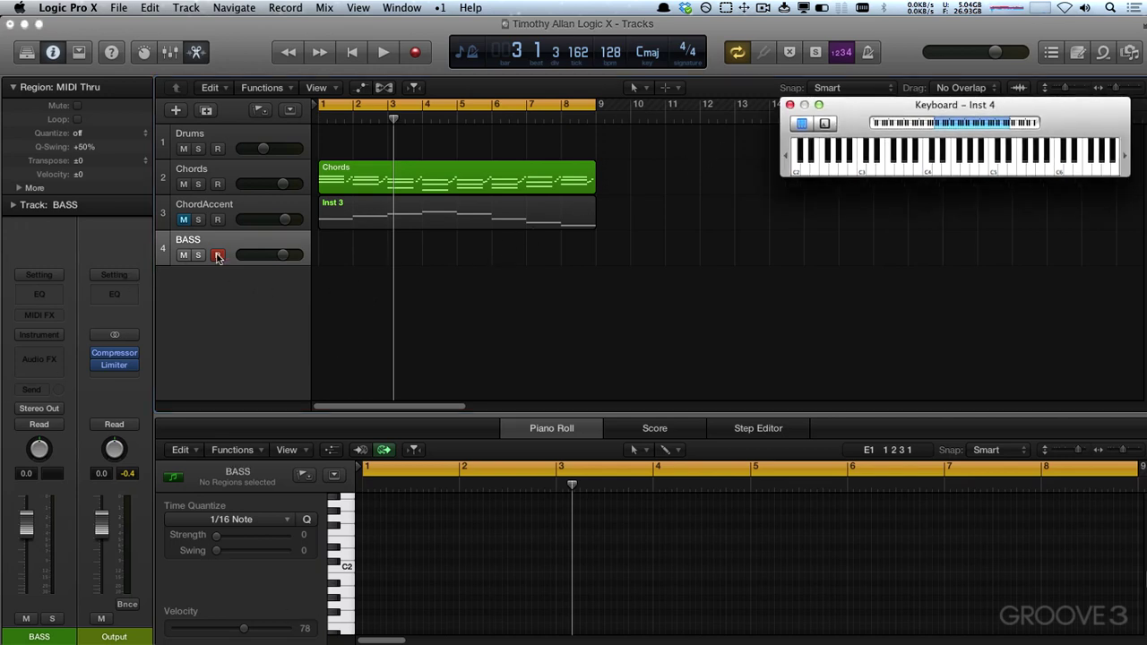
{"action": "left_click", "coordinate": [49, 335]}
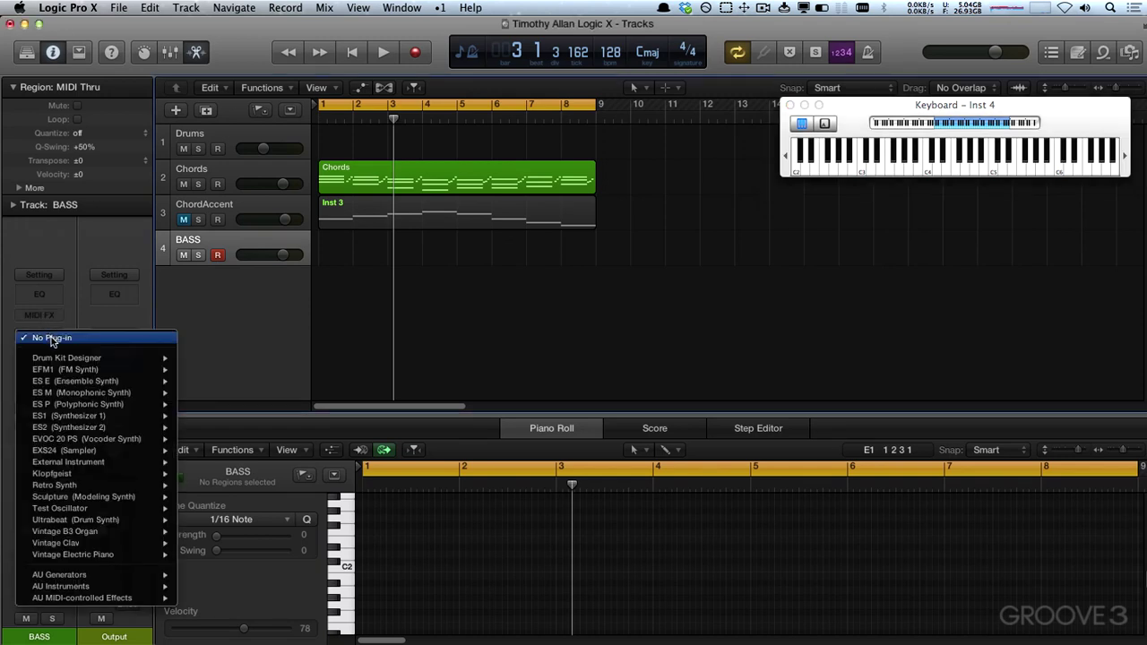
{"action": "mouse_move", "coordinate": [115, 384]}
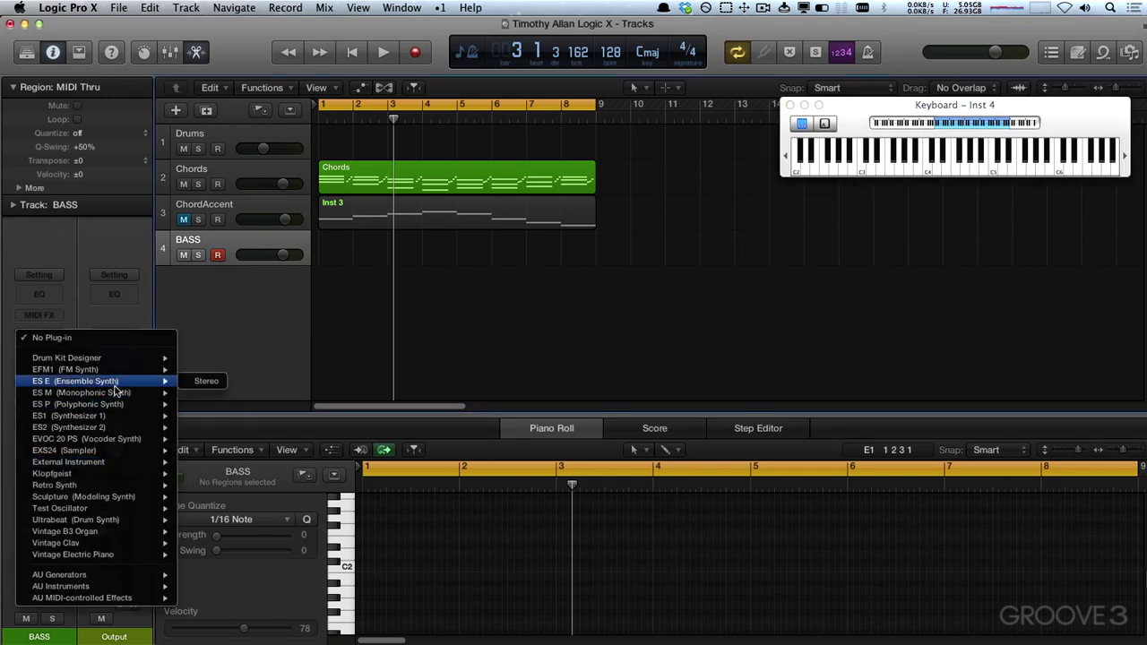
{"action": "left_click", "coordinate": [201, 394]}
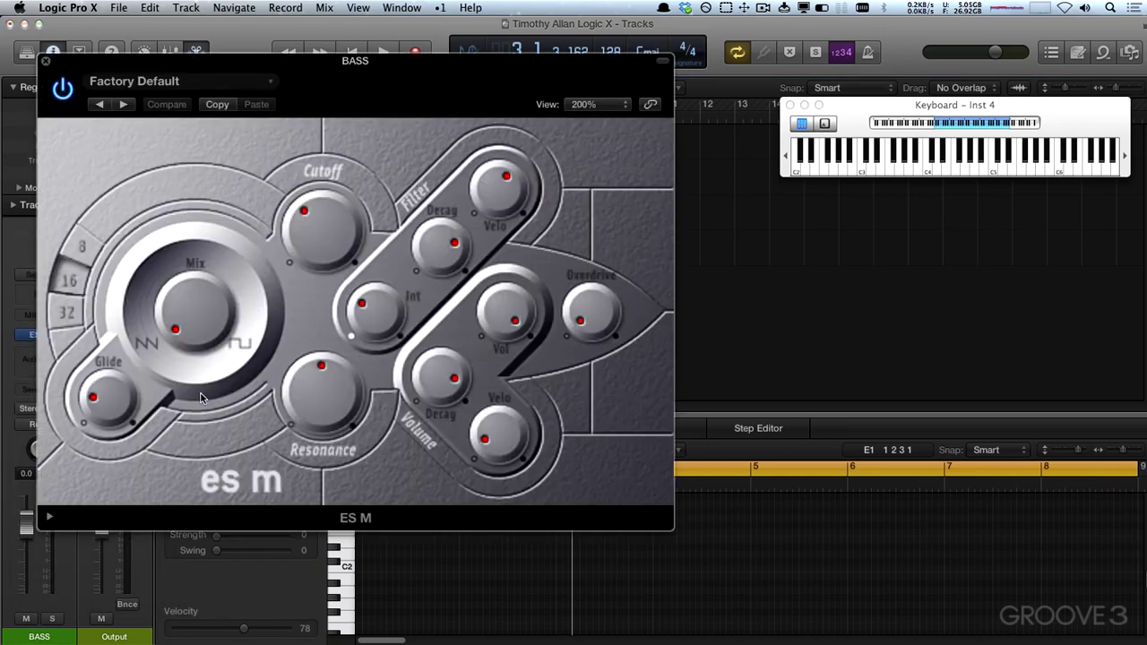
{"action": "left_click_drag", "start_coordinate": [200, 69], "coordinate": [600, 142]}
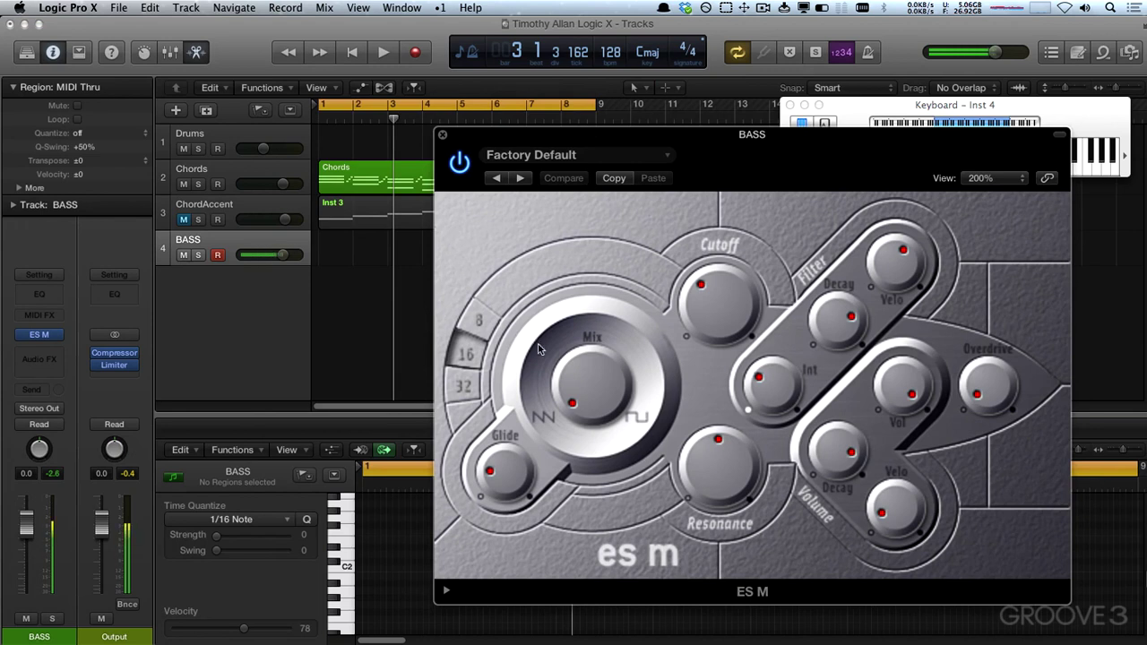
Set the ES M Cutoff to about midway, keep the Mix fully on sawtooth and reduce the Resonance to minimum.
{"action": "left_click_drag", "start_coordinate": [542, 349], "coordinate": [710, 267]}
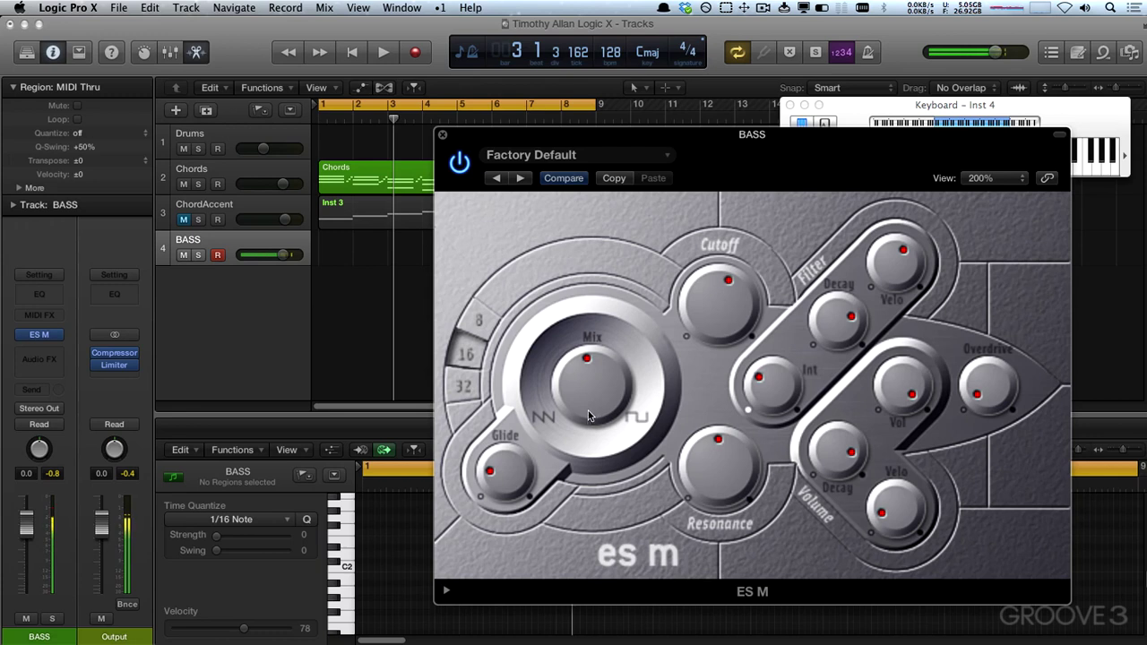
{"action": "left_click_drag", "start_coordinate": [589, 410], "coordinate": [604, 303]}
{"action": "left_click_drag", "start_coordinate": [602, 388], "coordinate": [574, 527]}
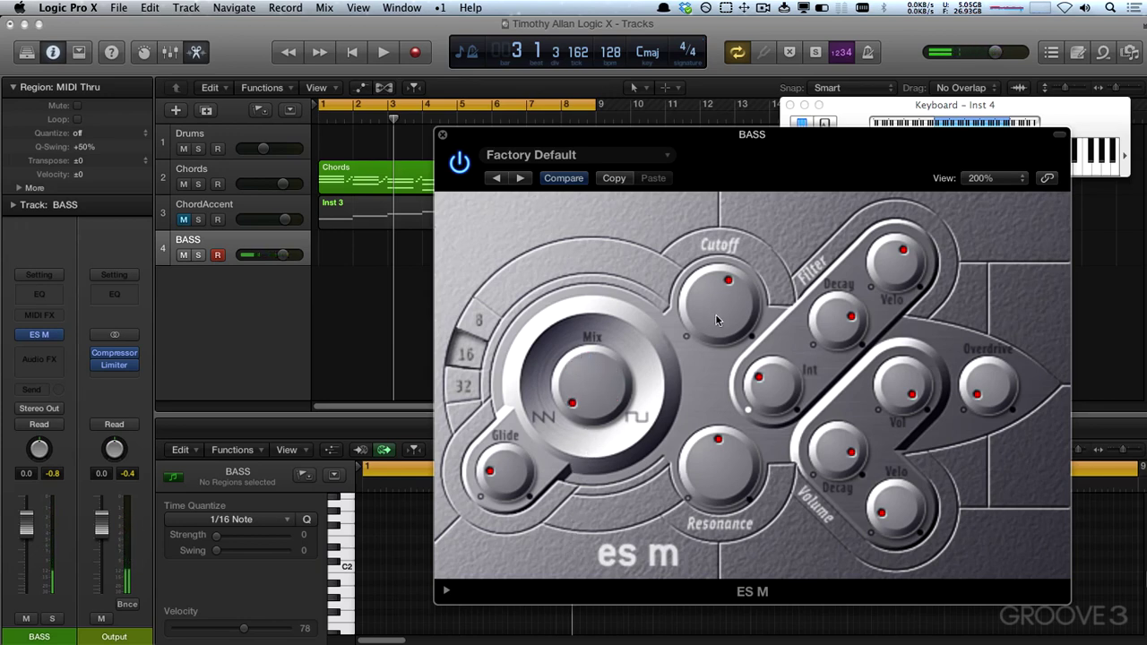
{"action": "left_click_drag", "start_coordinate": [715, 314], "coordinate": [709, 337]}
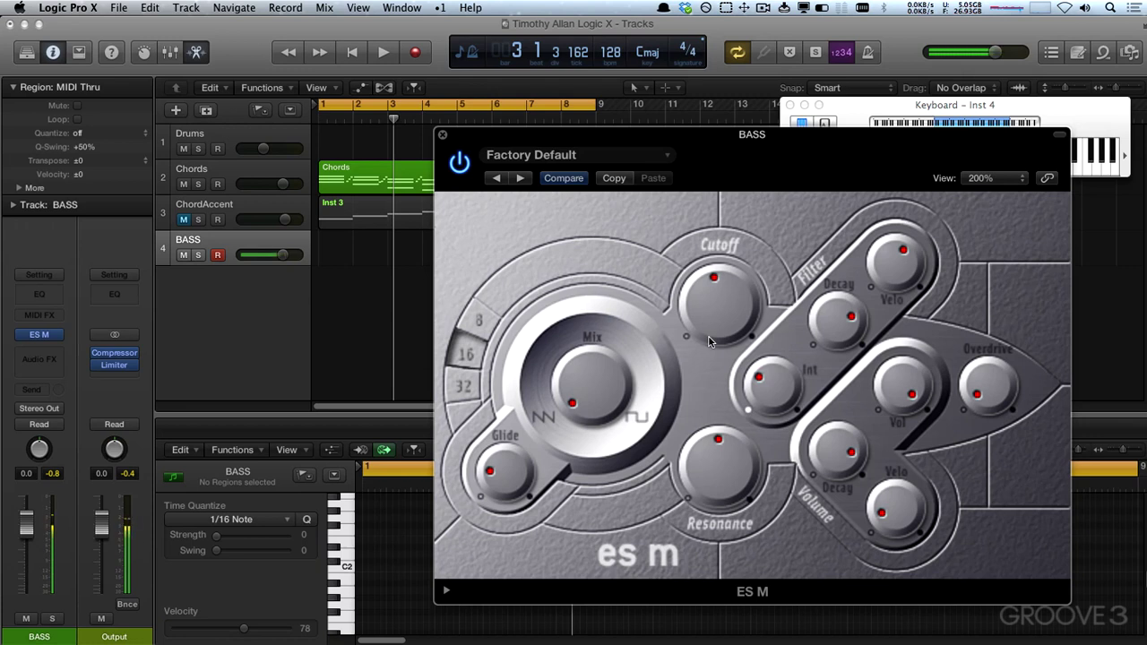
{"action": "left_click_drag", "start_coordinate": [740, 476], "coordinate": [701, 596]}
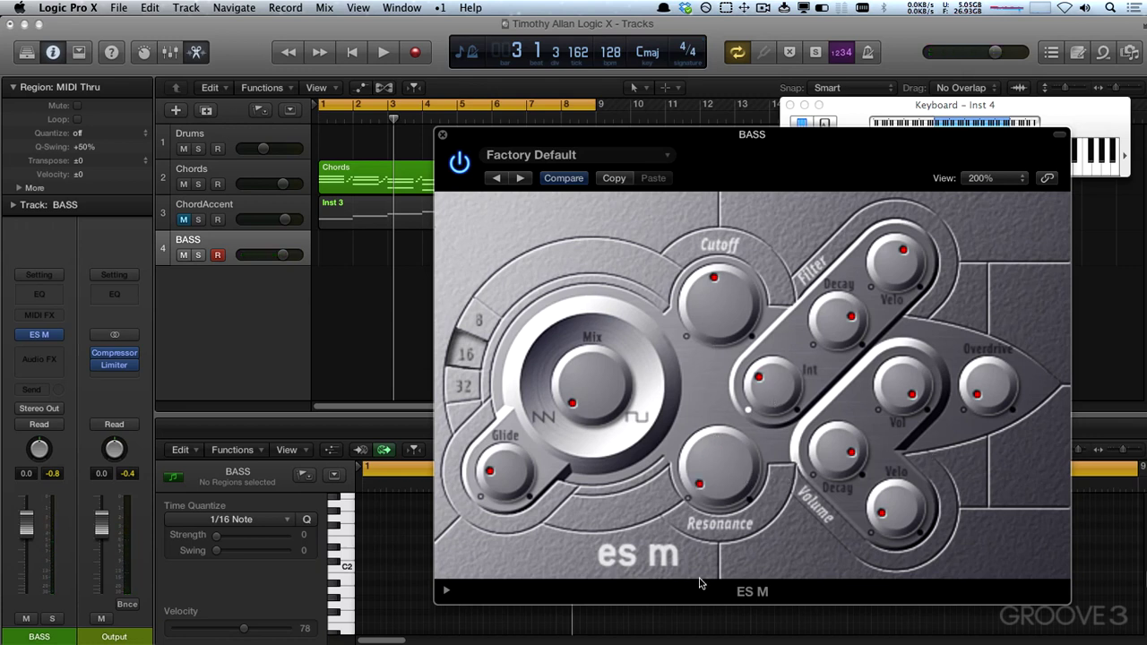
Lower the BASS track volume to -8.6 dB and set the ES M Cutoff to about two thirds open.
{"action": "left_click_drag", "start_coordinate": [711, 297], "coordinate": [718, 168]}
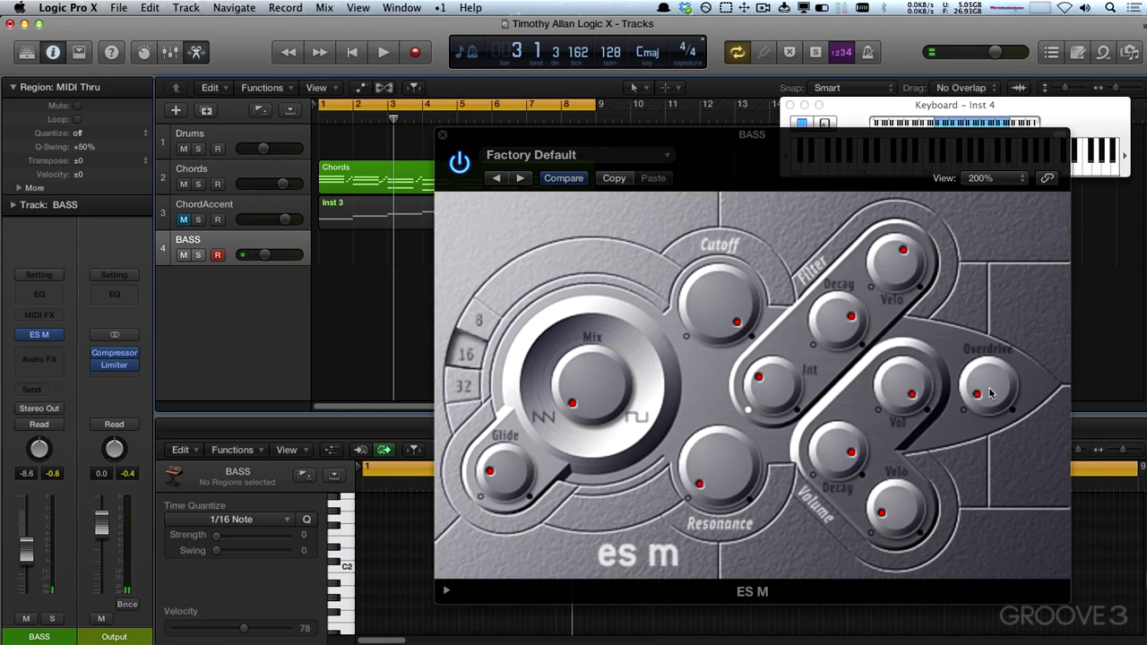
{"action": "mouse_move", "coordinate": [990, 392]}
{"action": "left_mouse_down"}
{"action": "mouse_move", "coordinate": [993, 439]}
{"action": "mouse_move", "coordinate": [992, 316]}
{"action": "mouse_move", "coordinate": [988, 398]}
{"action": "left_mouse_up"}
{"action": "left_click_drag", "start_coordinate": [732, 309], "coordinate": [728, 283]}
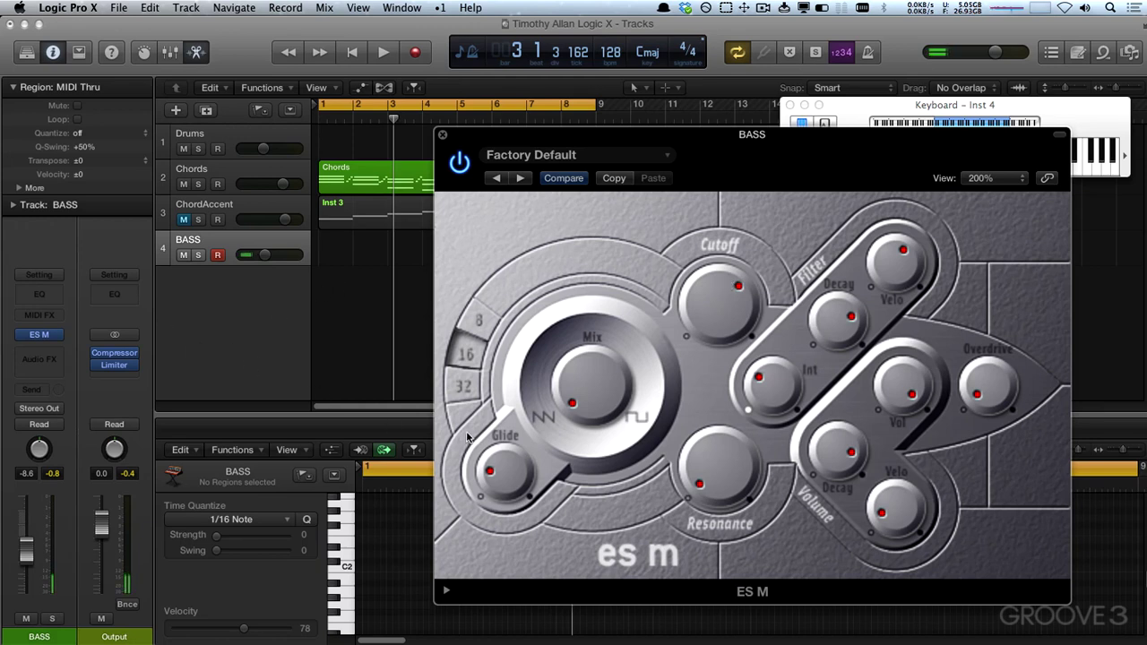
Increase the ES M Glide slightly and keep the Resonance at minimum with the Overdrive near its lowest setting.
{"action": "left_click_drag", "start_coordinate": [516, 475], "coordinate": [516, 443]}
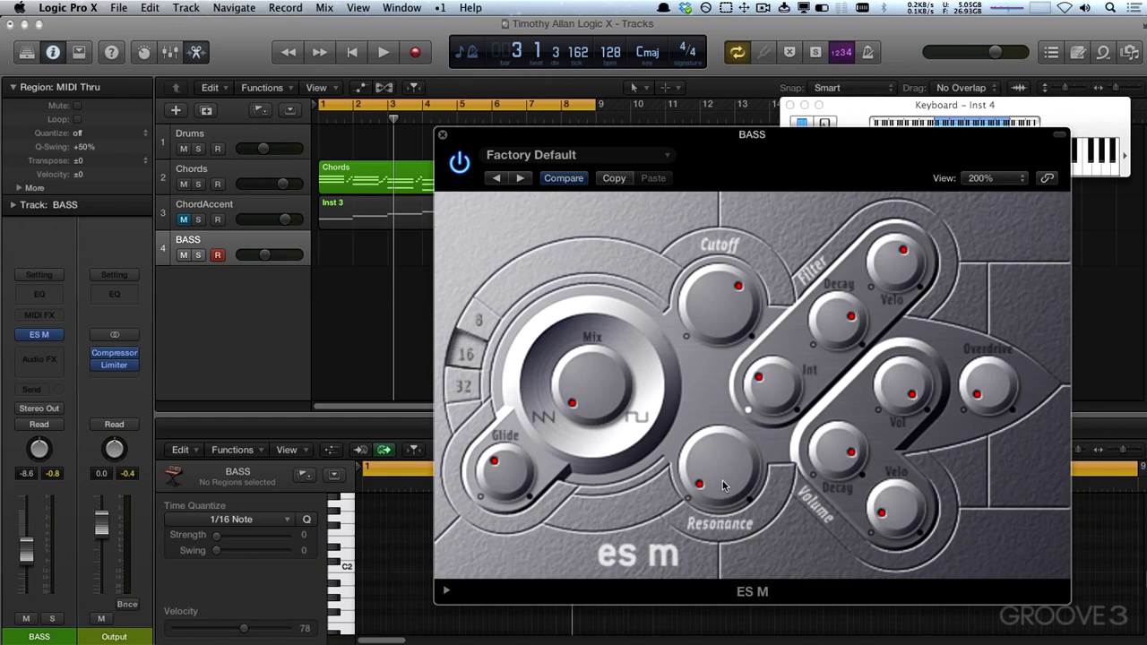
{"action": "left_click_drag", "start_coordinate": [724, 486], "coordinate": [709, 604]}
{"action": "left_click_drag", "start_coordinate": [978, 377], "coordinate": [978, 367]}
Move the ES M window away from the regions and shift the on-screen keyboard's range down to start at C0.
{"action": "left_click_drag", "start_coordinate": [450, 137], "coordinate": [526, 146]}
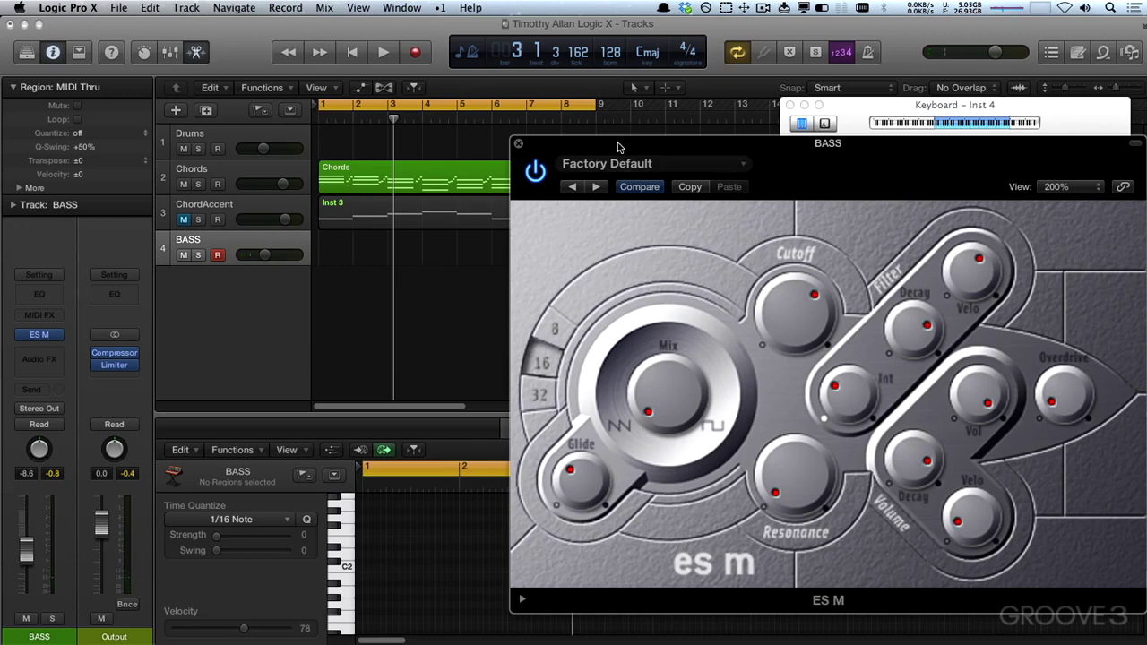
{"action": "left_click_drag", "start_coordinate": [615, 144], "coordinate": [702, 162]}
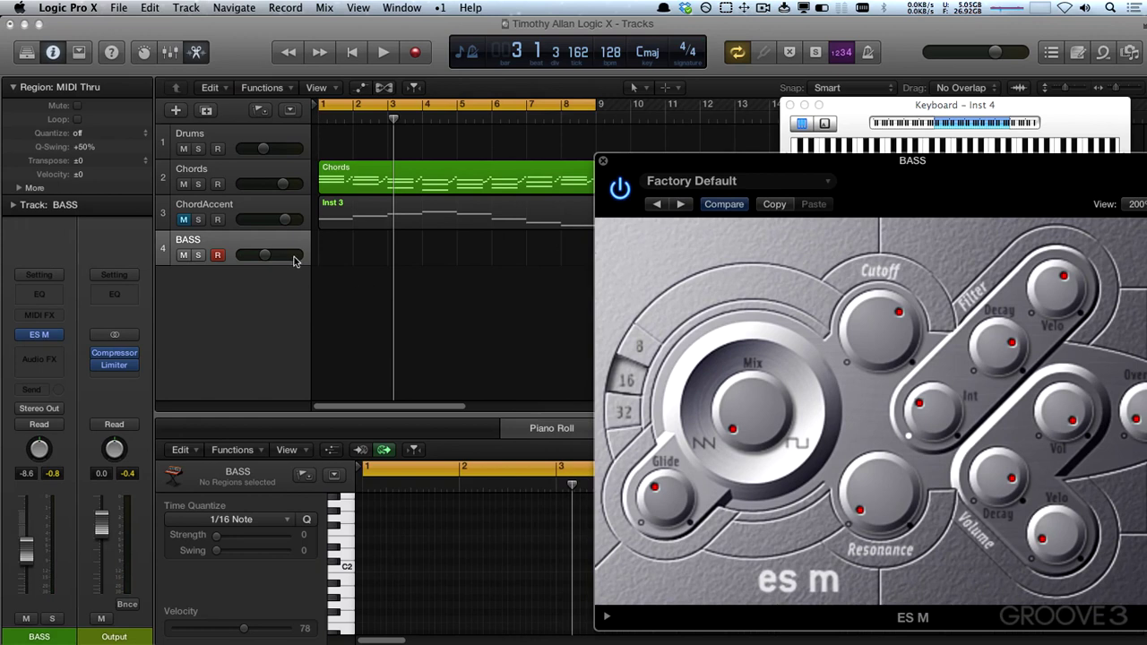
{"action": "left_click_drag", "start_coordinate": [950, 105], "coordinate": [930, 82]}
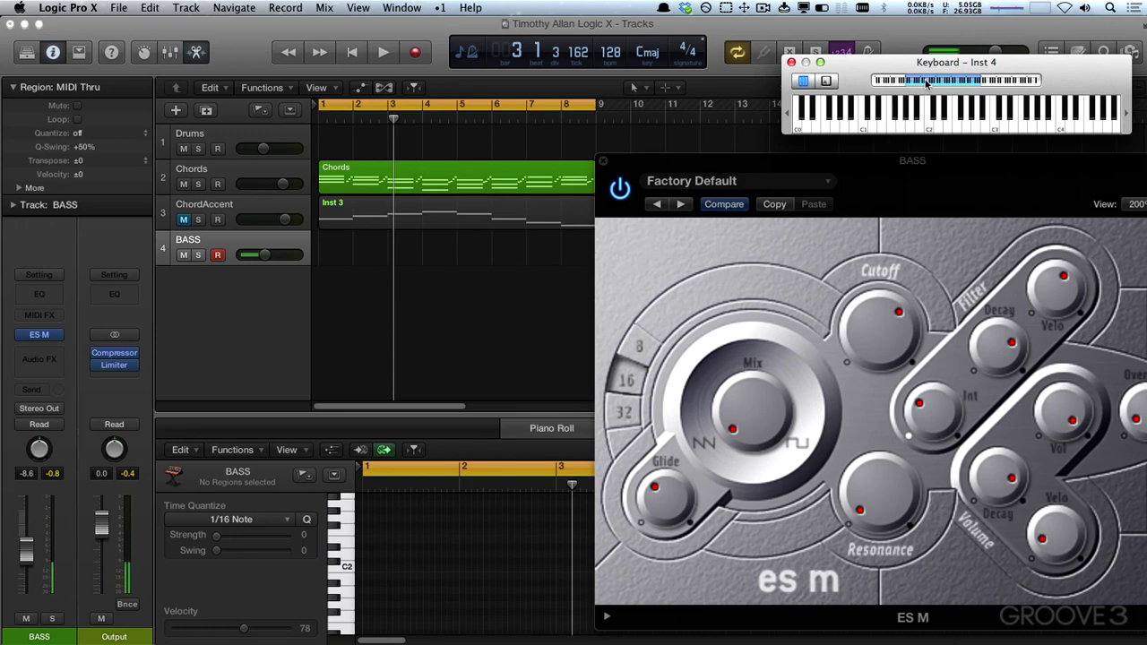
{"action": "left_click", "coordinate": [901, 121]}
{"action": "left_click", "coordinate": [904, 123]}
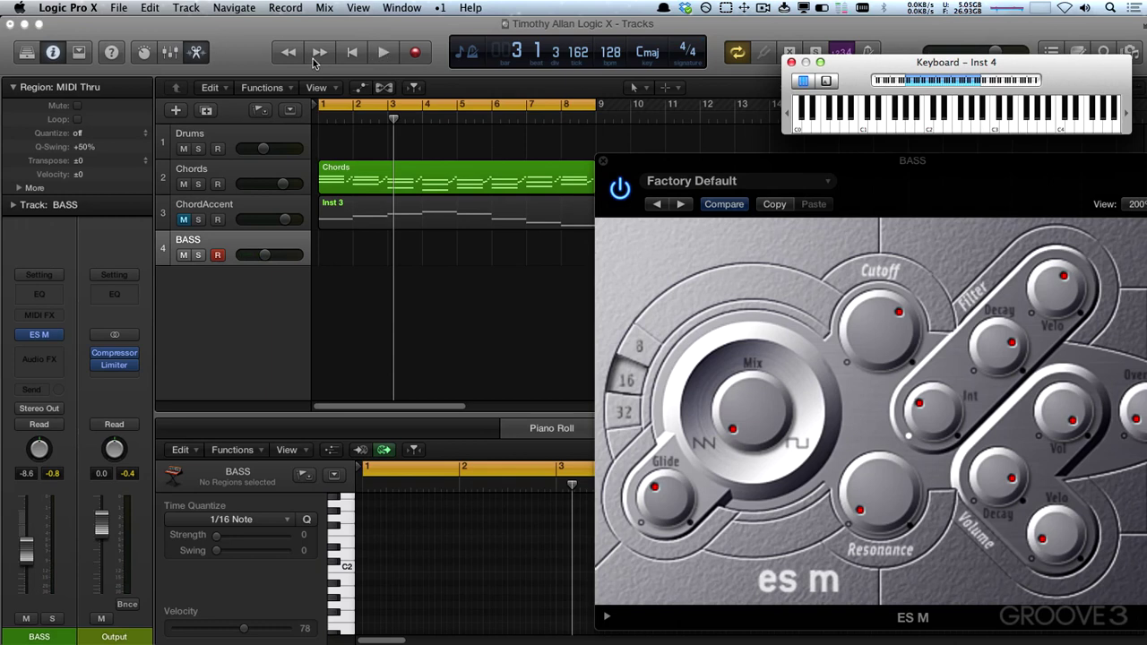
Examine the Chords region's notes in the Piano Roll and rehearse a matching bass line against playback.
{"action": "left_click", "coordinate": [335, 170]}
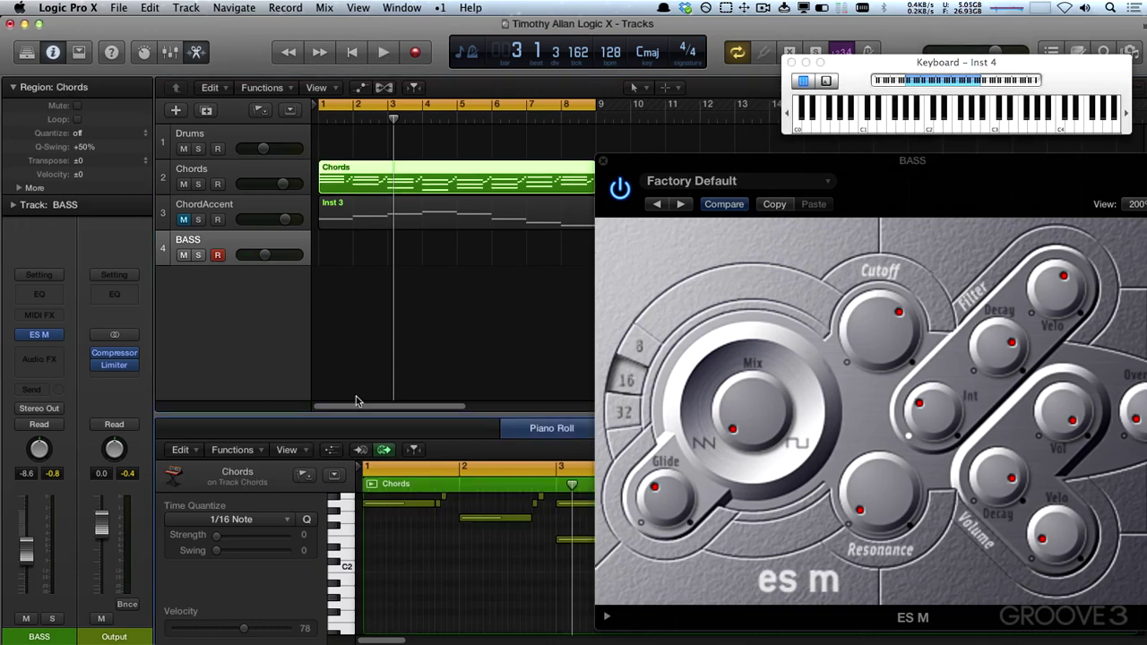
{"action": "scroll", "coordinate": [377, 569], "scroll_direction": "up", "scroll_amount": 3}
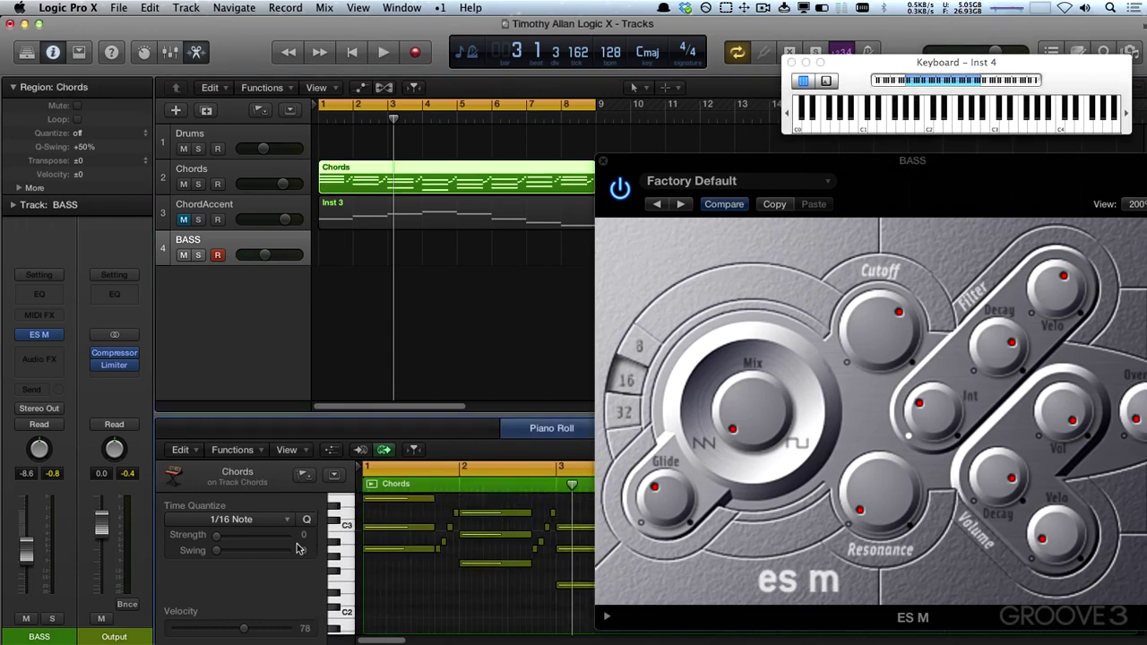
{"action": "scroll", "coordinate": [355, 561], "scroll_direction": "up", "scroll_amount": 3}
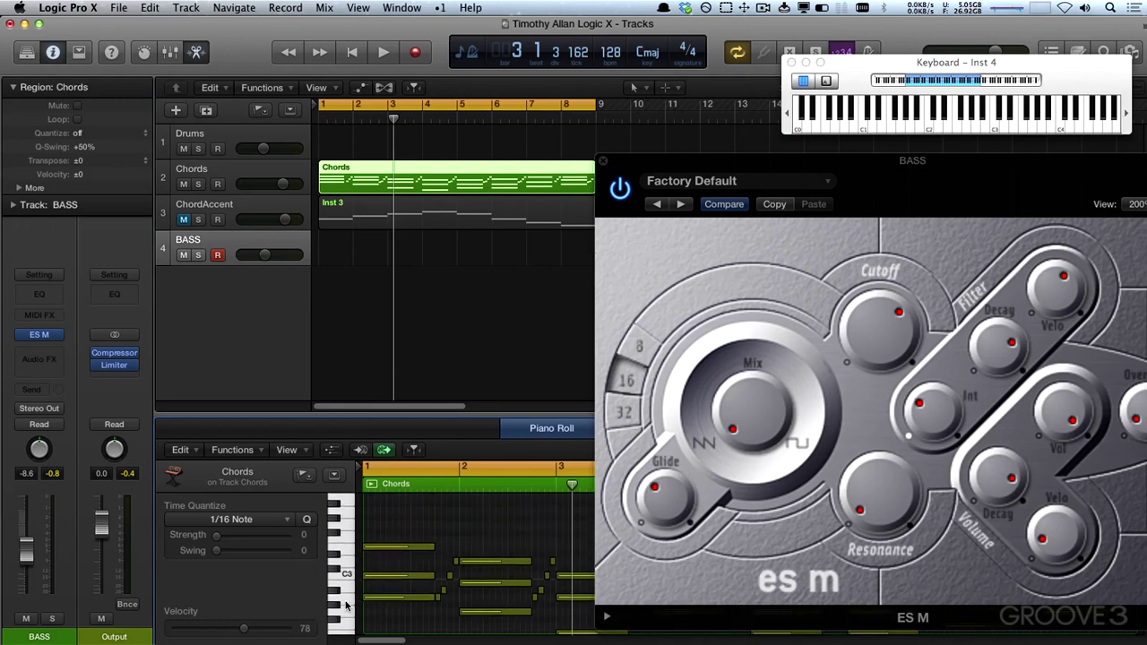
{"action": "left_click", "coordinate": [382, 52]}
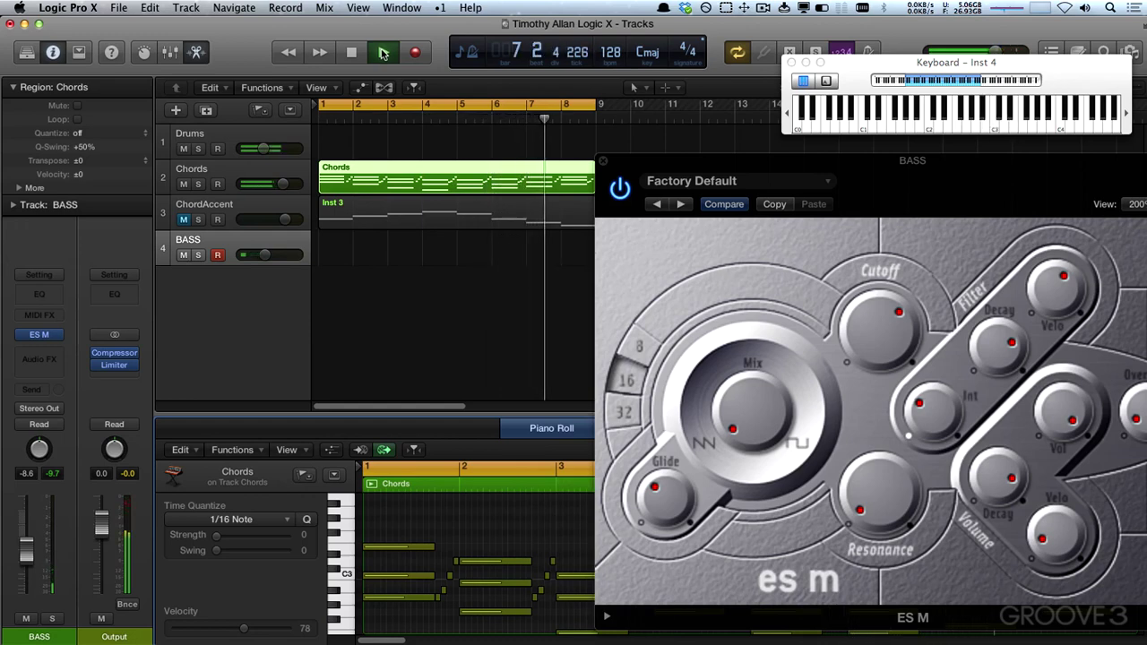
{"action": "left_click", "coordinate": [382, 52]}
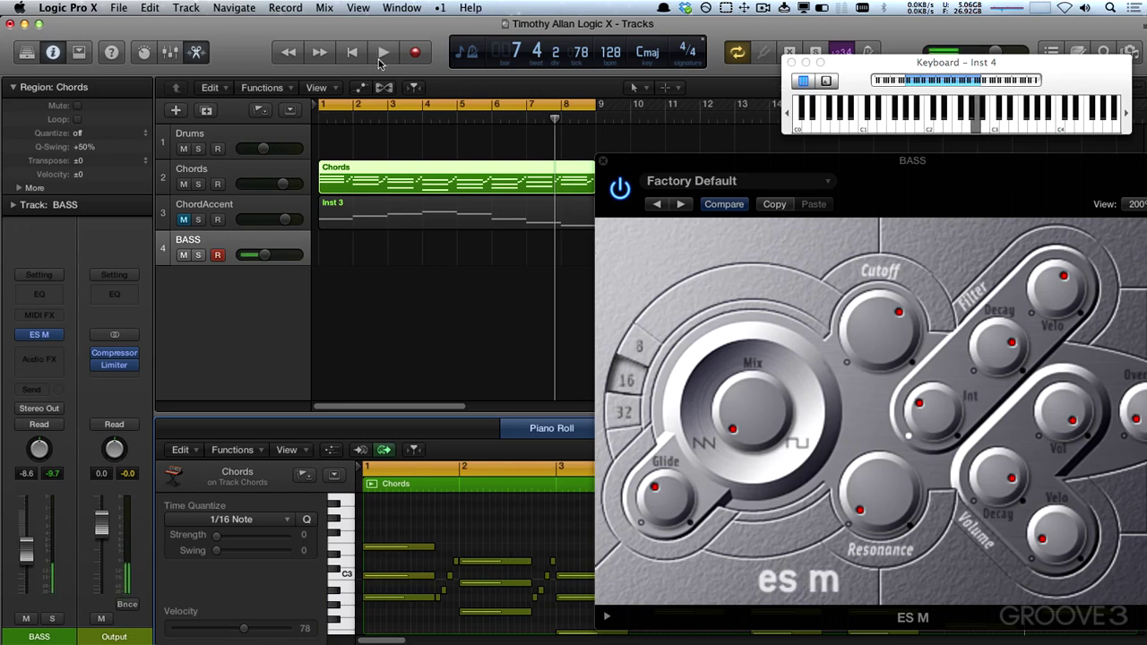
Record a bass line on the BASS track over bars 1 to 8 from the project start and close the ES M window.
{"action": "left_click_drag", "start_coordinate": [649, 163], "coordinate": [674, 165]}
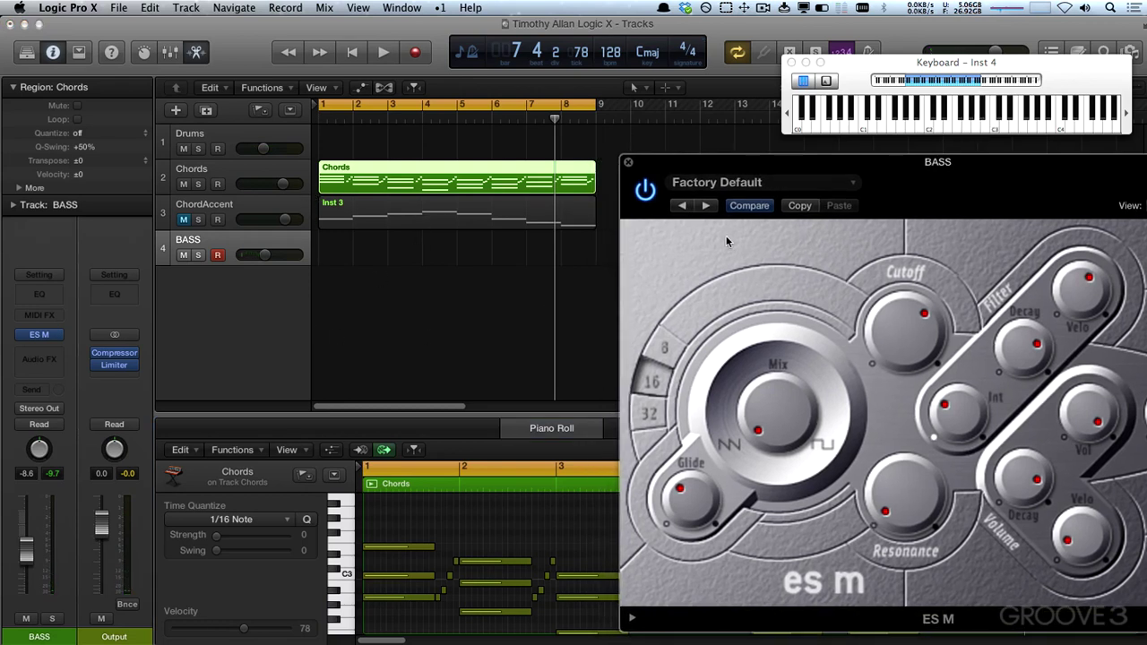
{"action": "left_click", "coordinate": [341, 257]}
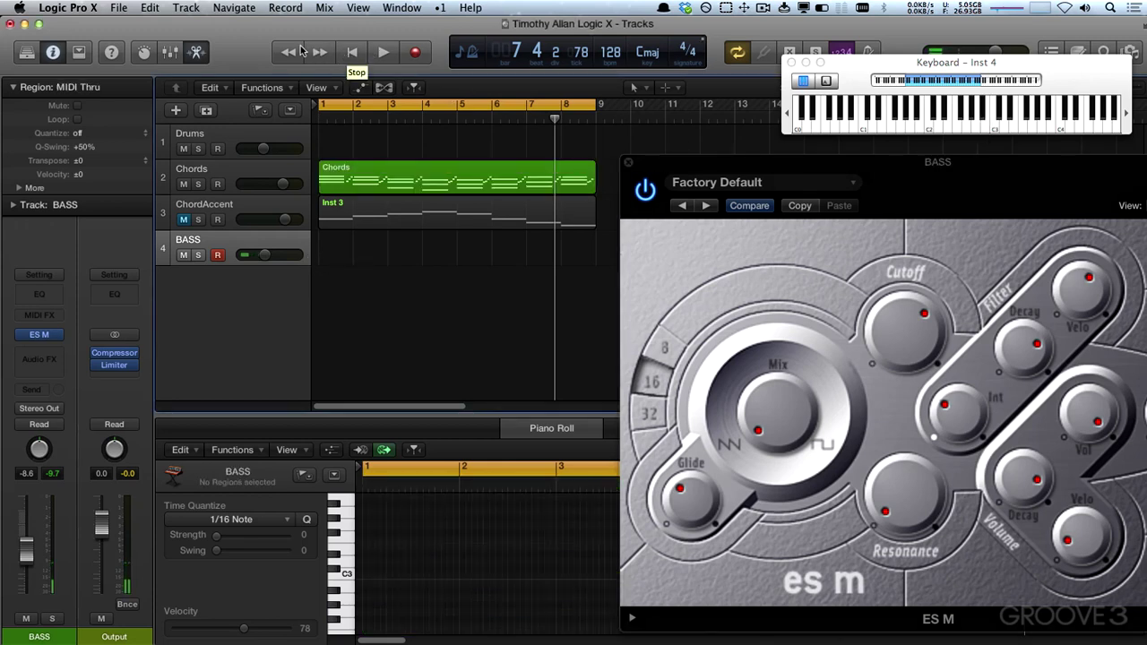
{"action": "left_click", "coordinate": [352, 54]}
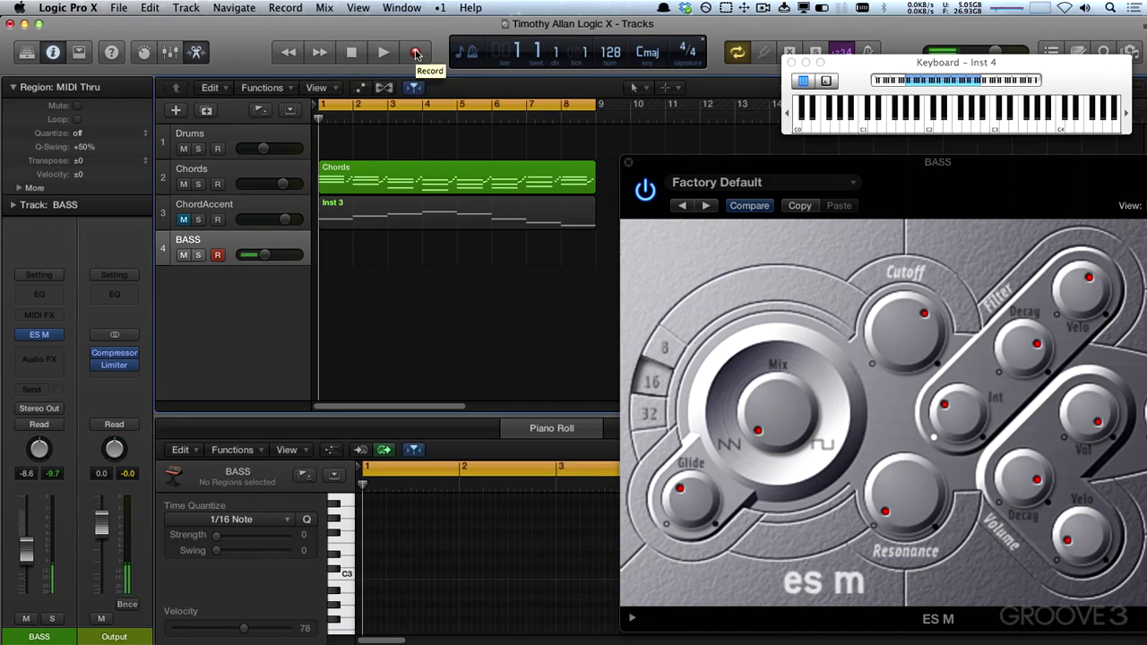
{"action": "left_click", "coordinate": [416, 53]}
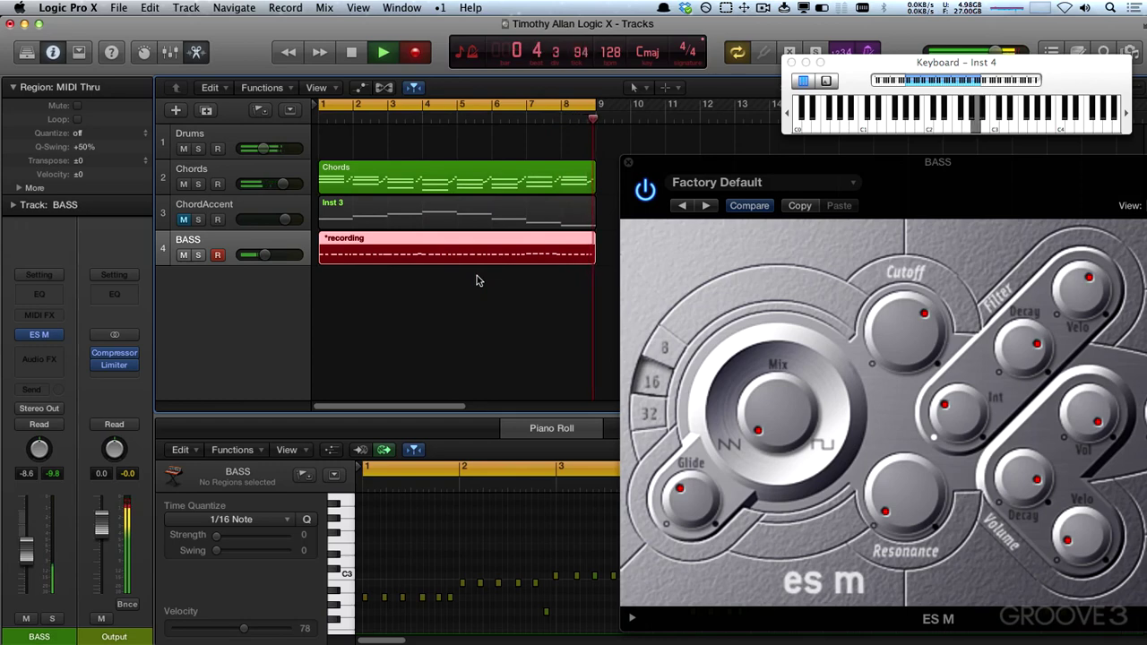
{"action": "key", "text": "space"}
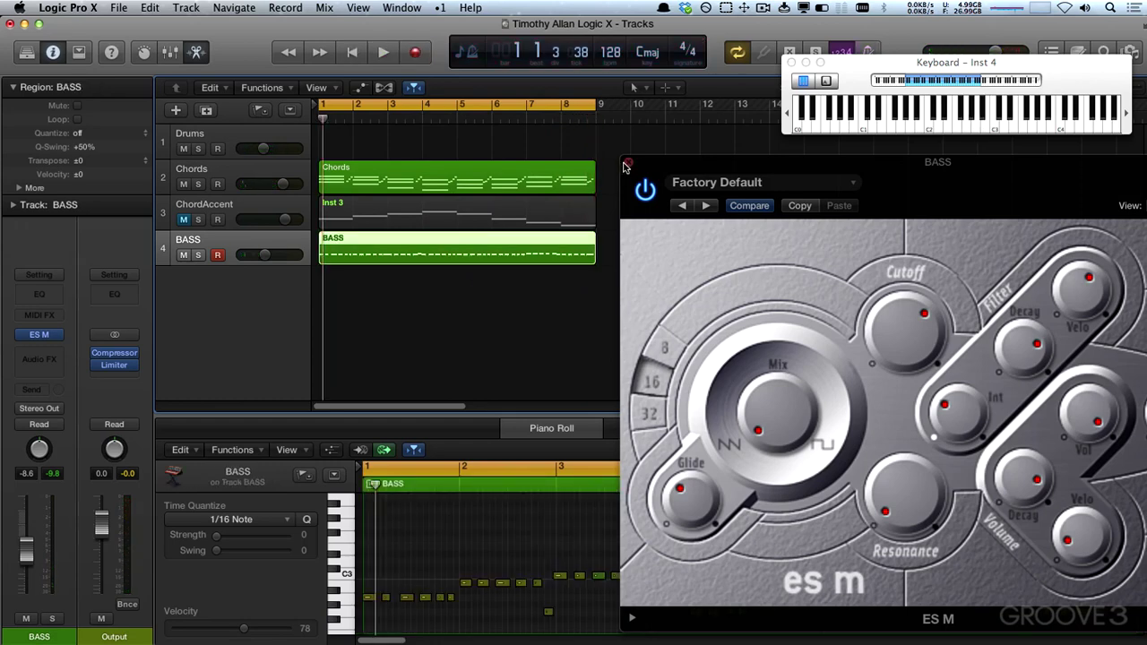
{"action": "left_click", "coordinate": [626, 166]}
{"action": "left_click", "coordinate": [735, 561]}
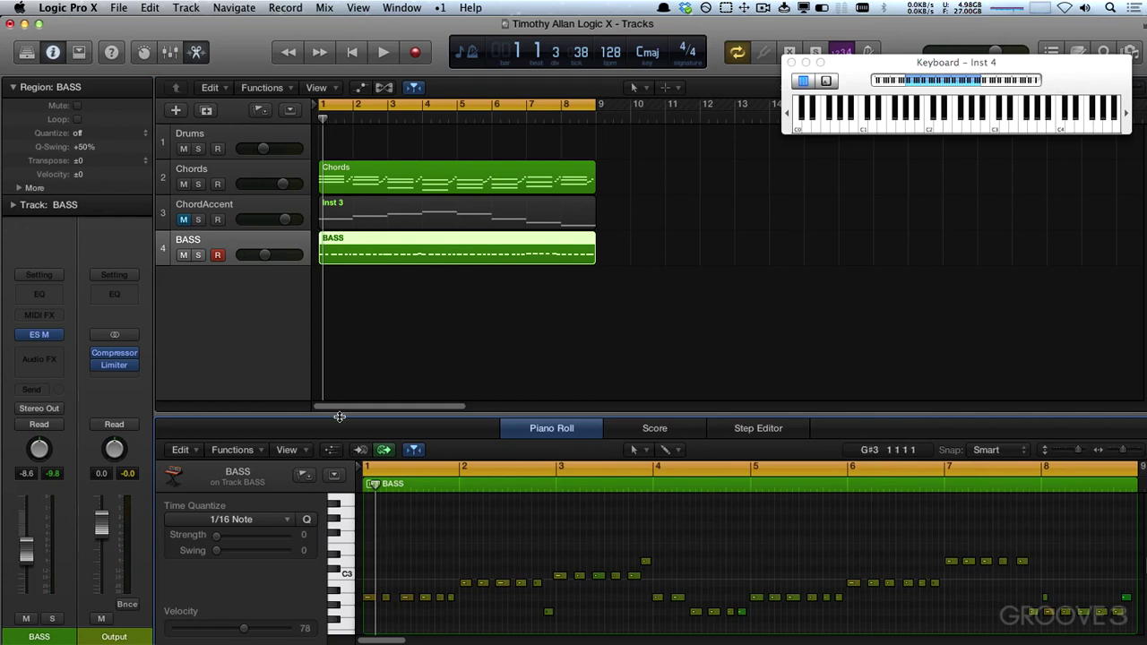
Set all notes of the BASS region to a uniform velocity of 100 using the Piano Roll's Note Velocity lane.
{"action": "left_click_drag", "start_coordinate": [339, 417], "coordinate": [342, 401]}
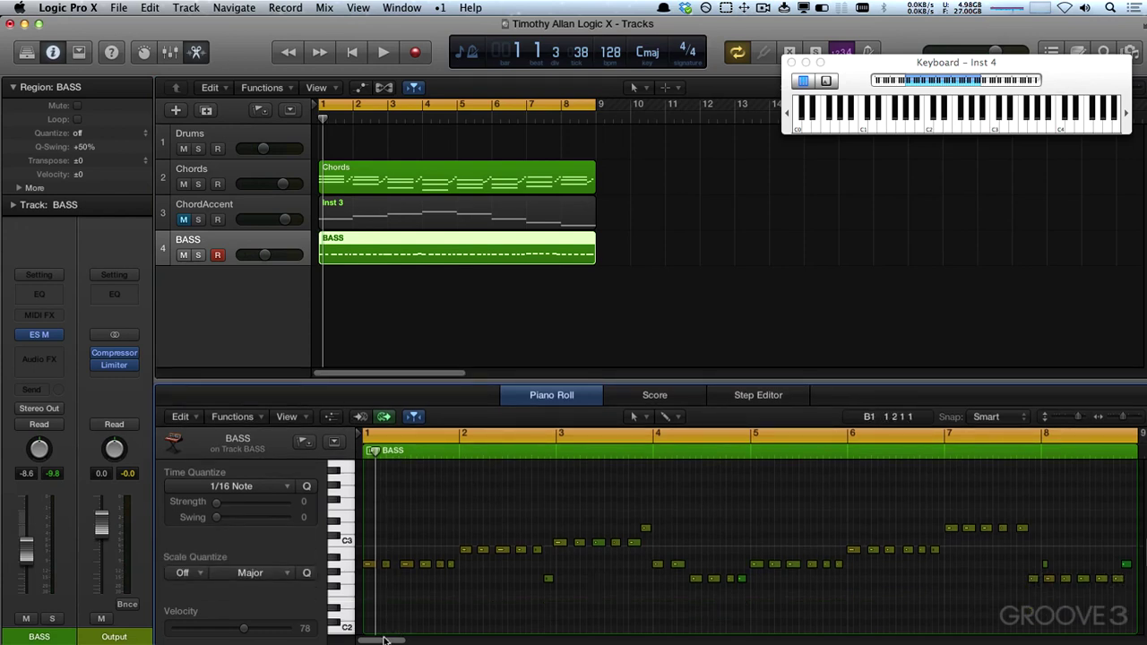
{"action": "left_click_drag", "start_coordinate": [383, 640], "coordinate": [384, 602]}
{"action": "left_click", "coordinate": [330, 418]}
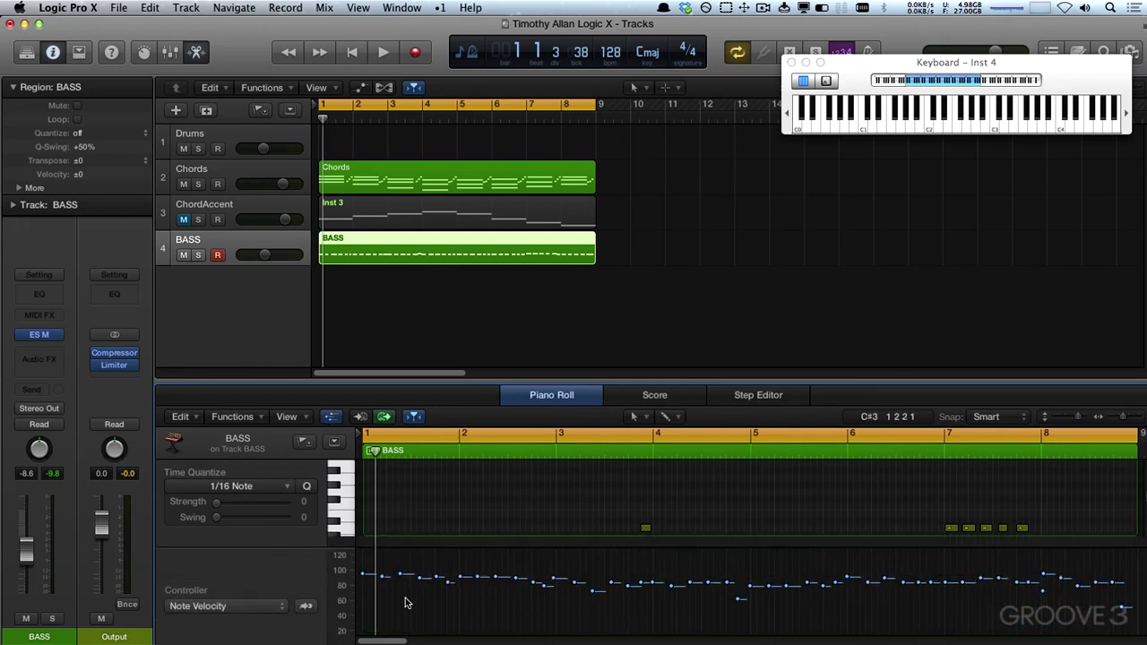
{"action": "key", "text": "super+a"}
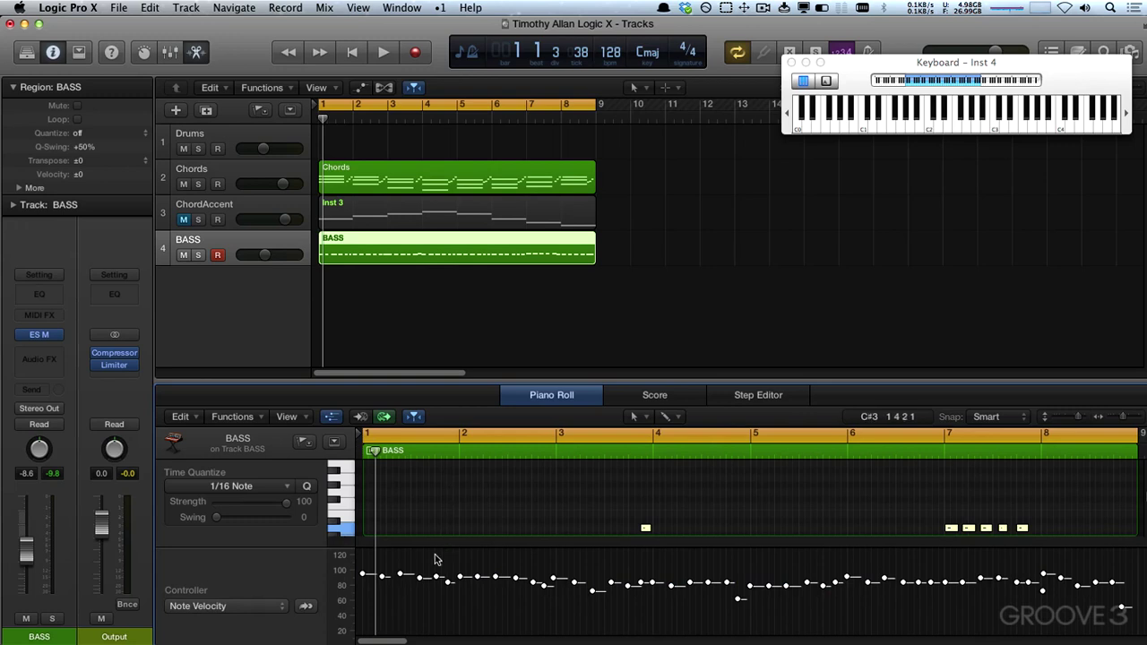
{"action": "left_click_drag", "start_coordinate": [448, 585], "coordinate": [457, 63]}
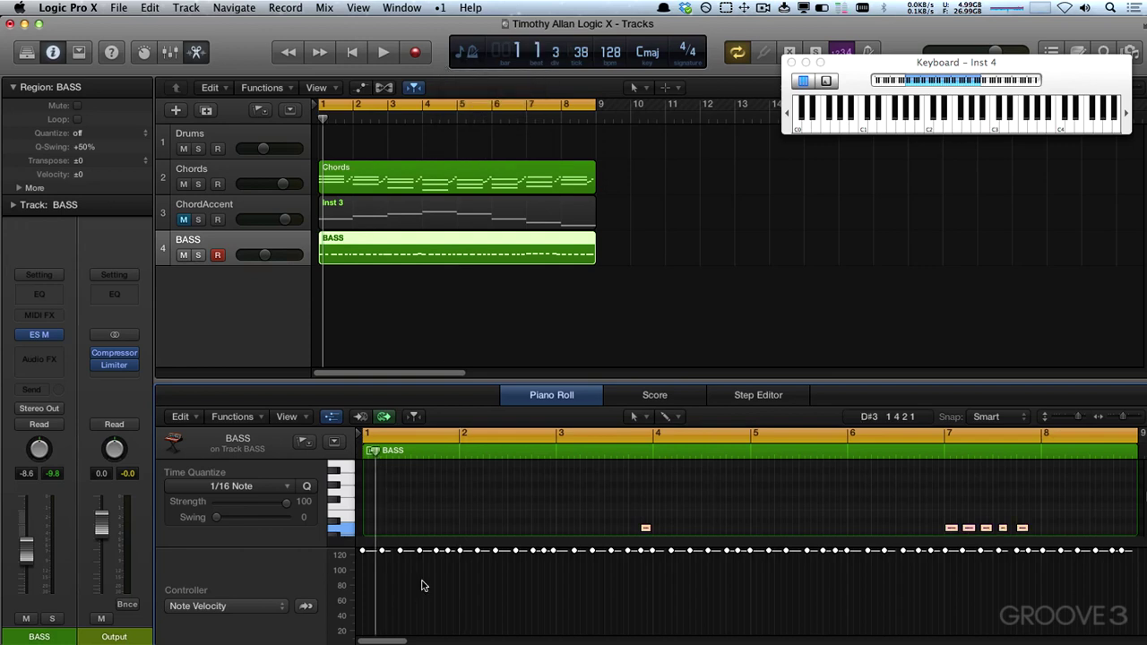
{"action": "left_click_drag", "start_coordinate": [424, 568], "coordinate": [424, 592]}
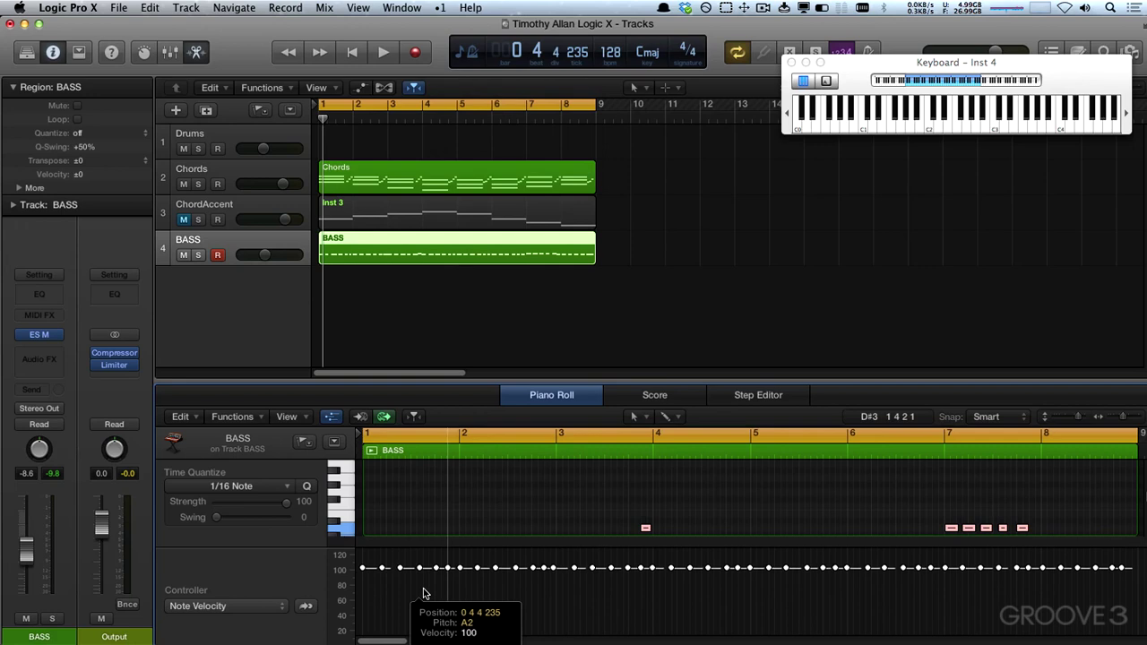
{"action": "left_click", "coordinate": [400, 522]}
Enlarge the Piano Roll and quantize all BASS notes to 1/16 Note.
{"action": "left_click_drag", "start_coordinate": [599, 384], "coordinate": [589, 265]}
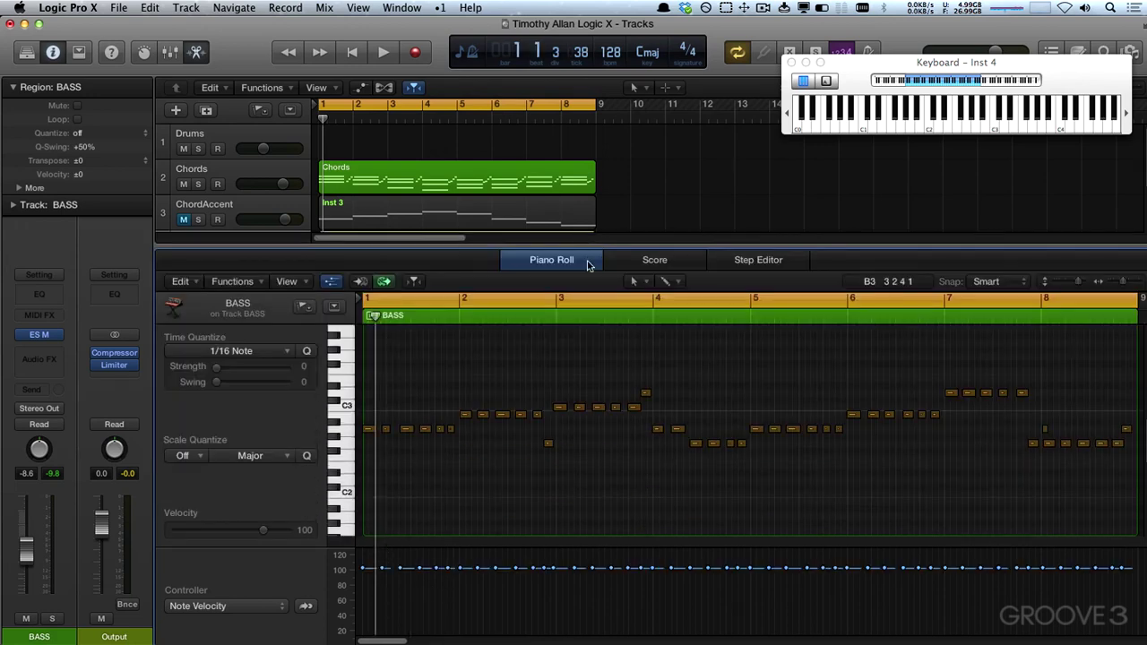
{"action": "key", "text": "space"}
{"action": "key", "text": "space"}
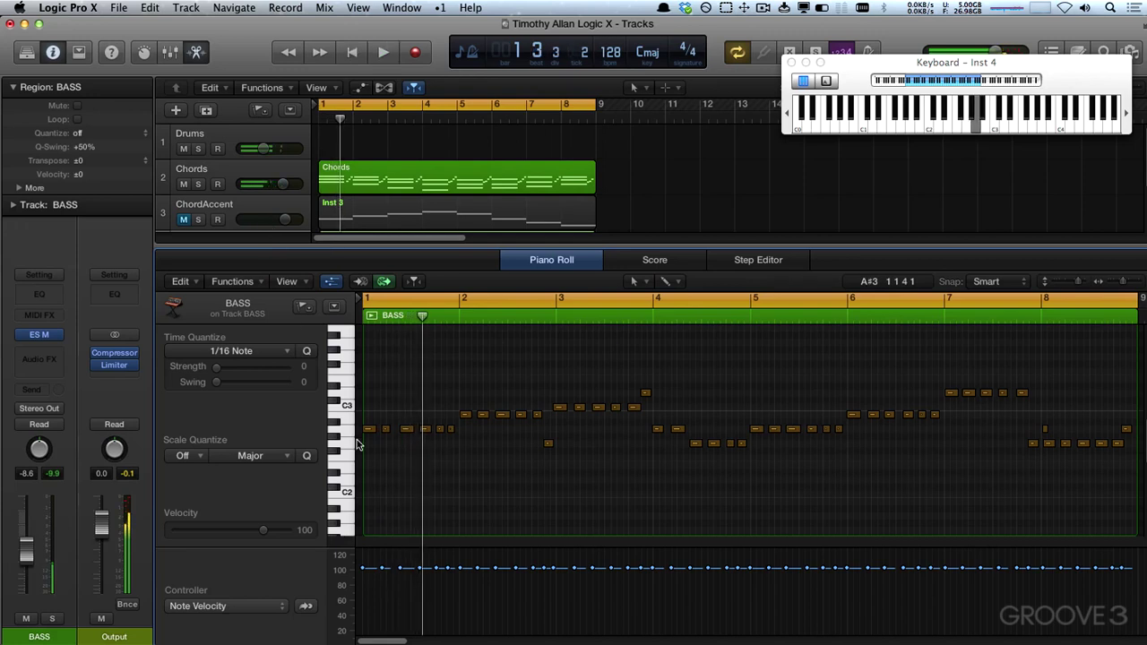
{"action": "left_click", "coordinate": [374, 432]}
{"action": "key", "text": "super+a"}
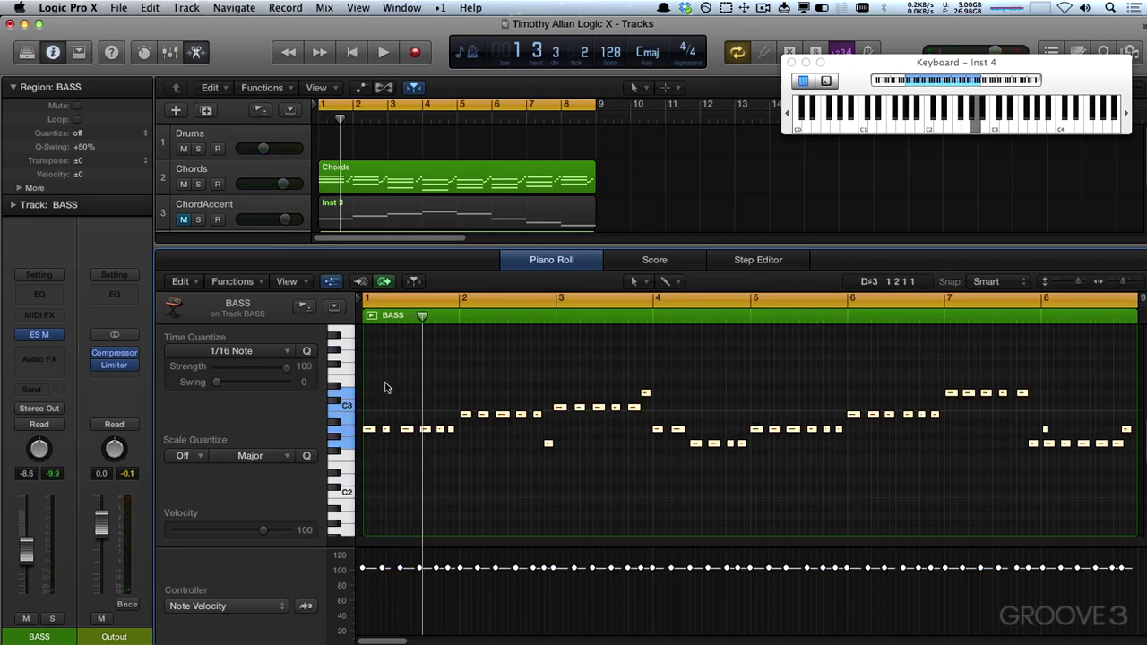
{"action": "left_click", "coordinate": [308, 352]}
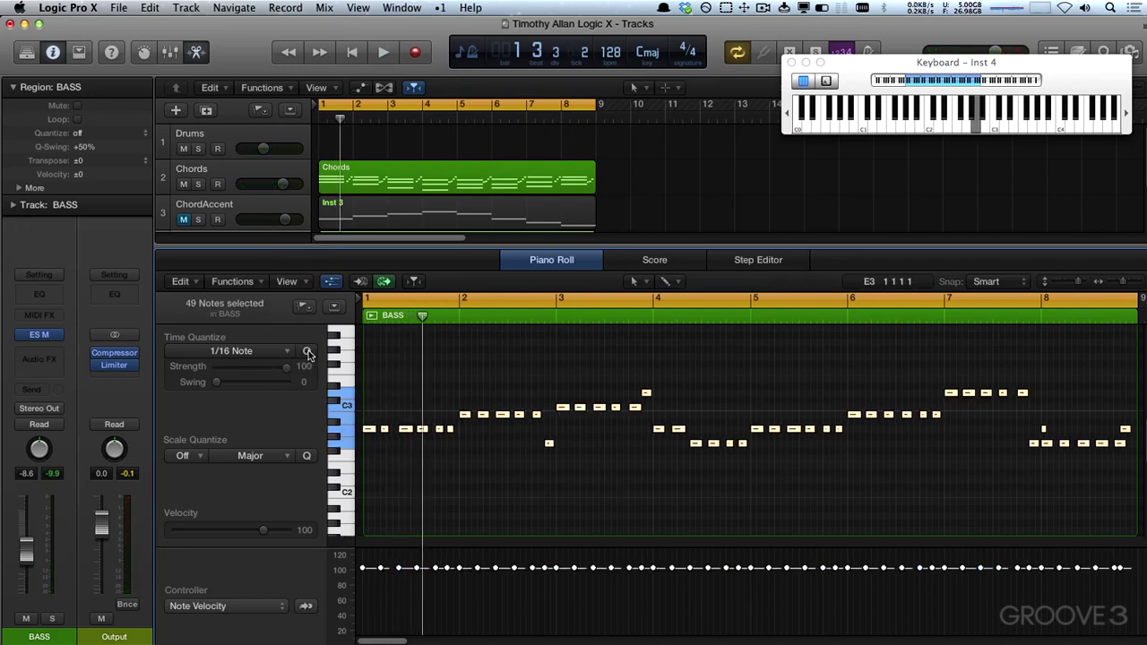
Audition the quantized bass line and transpose the bar 6 notes up one semitone to C3.
{"action": "left_click", "coordinate": [423, 371]}
{"action": "key", "text": "space"}
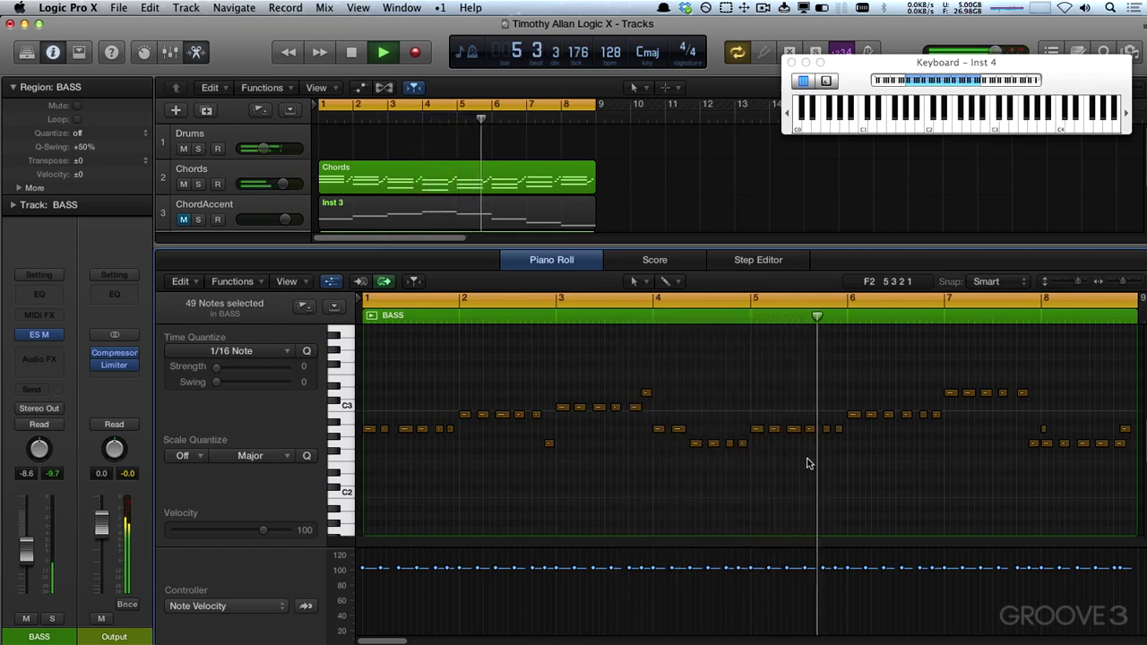
{"action": "key", "text": "space"}
{"action": "left_click_drag", "start_coordinate": [857, 441], "coordinate": [952, 406]}
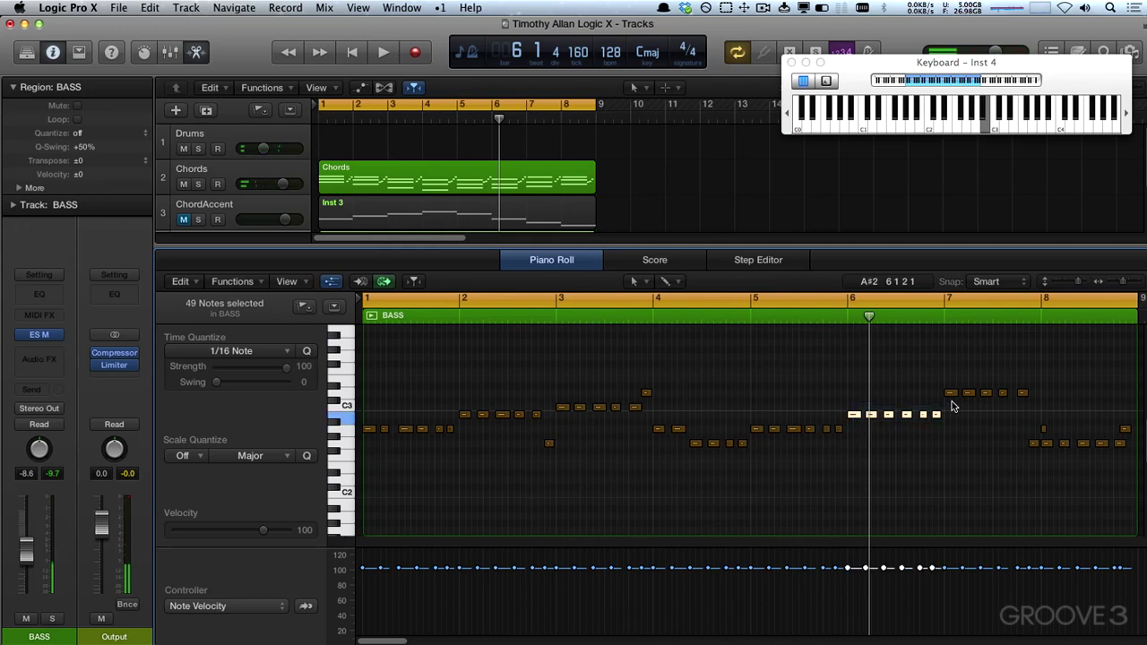
{"action": "key", "text": "alt+Up"}
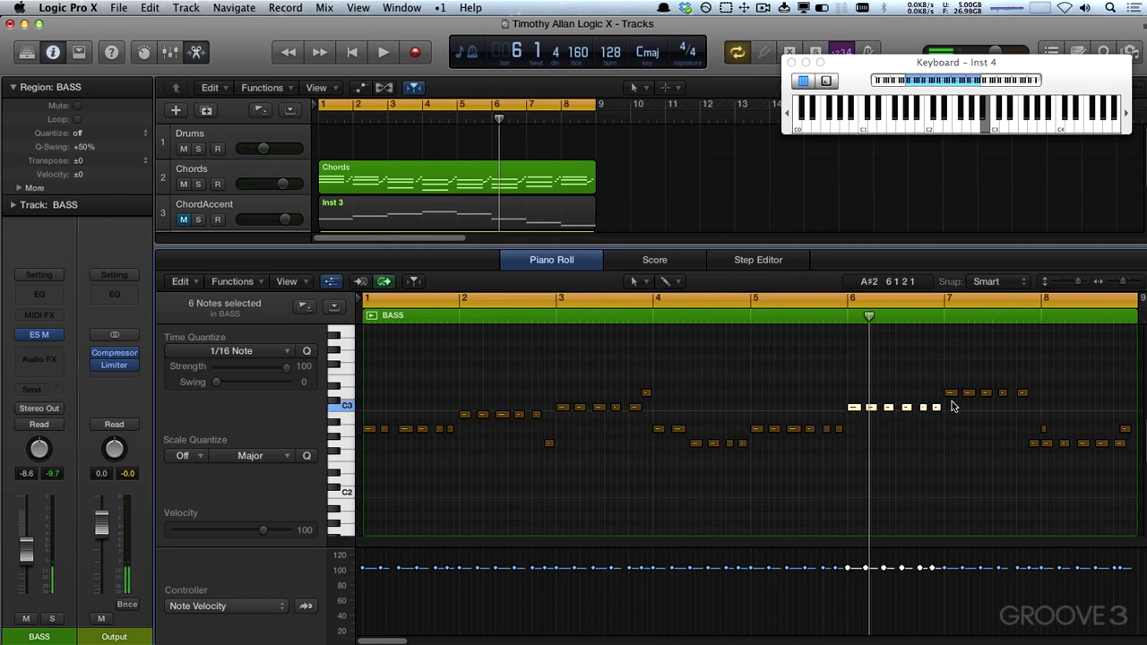
Transpose the high D3 notes in bar 7 down to G2.
{"action": "left_click_drag", "start_coordinate": [942, 382], "coordinate": [1054, 401]}
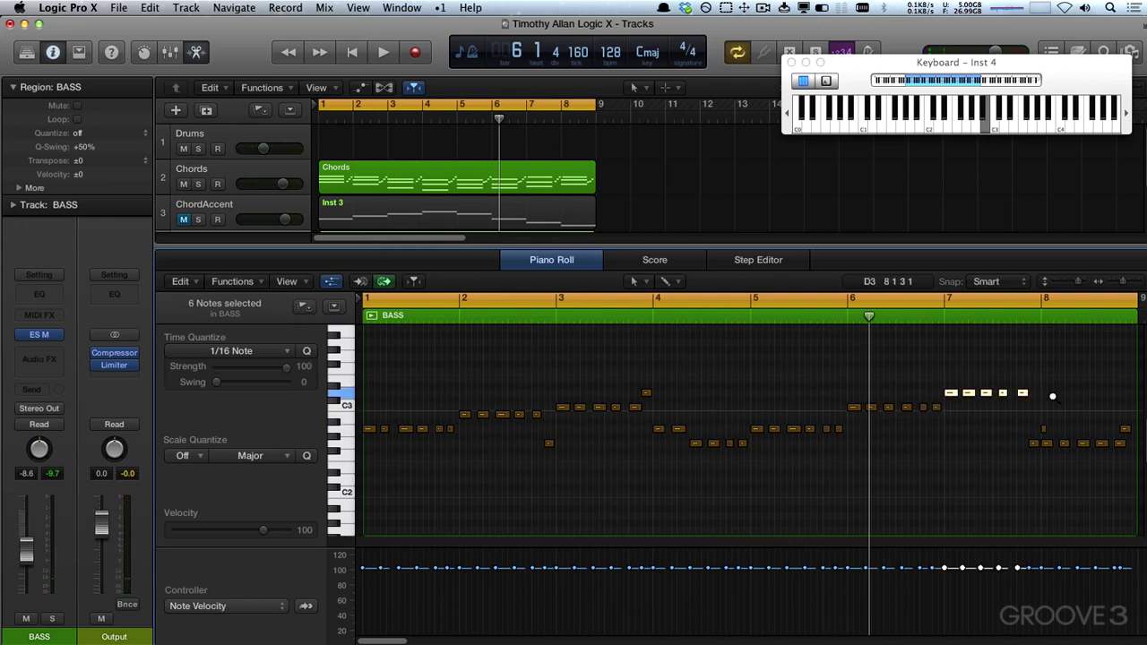
{"action": "key", "text": "alt+Down"}
{"action": "key", "text": "alt+Down"}
{"action": "key", "text": "alt+Down"}
{"action": "key", "text": "alt+Down"}
{"action": "key", "text": "alt+Down"}
{"action": "key", "text": "alt+Down"}
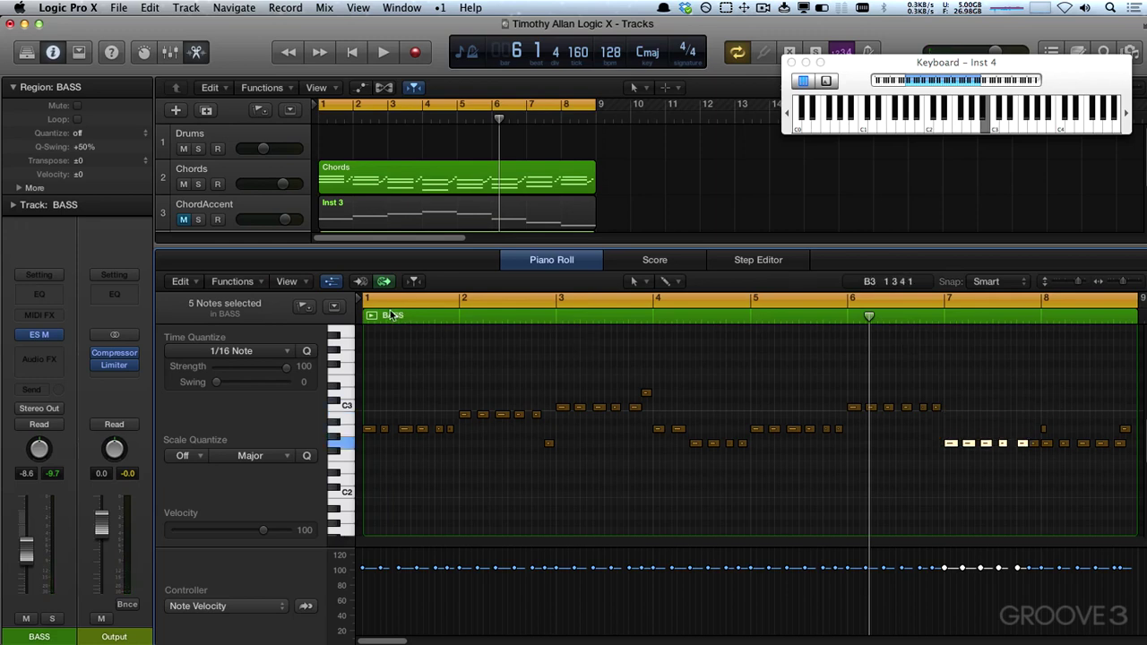
Loop bars 5 to 8 for listening and transpose all six bar 7 notes up two semitones to A2.
{"action": "left_click_drag", "start_coordinate": [363, 299], "coordinate": [753, 320]}
{"action": "key", "text": "space"}
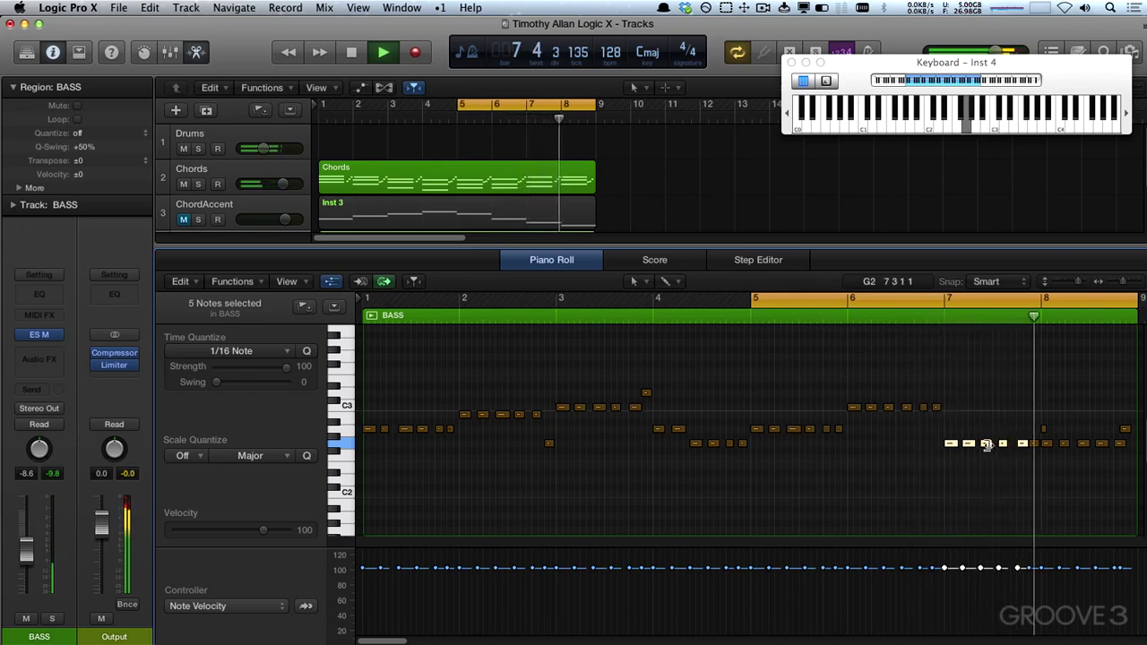
{"action": "key", "text": "space"}
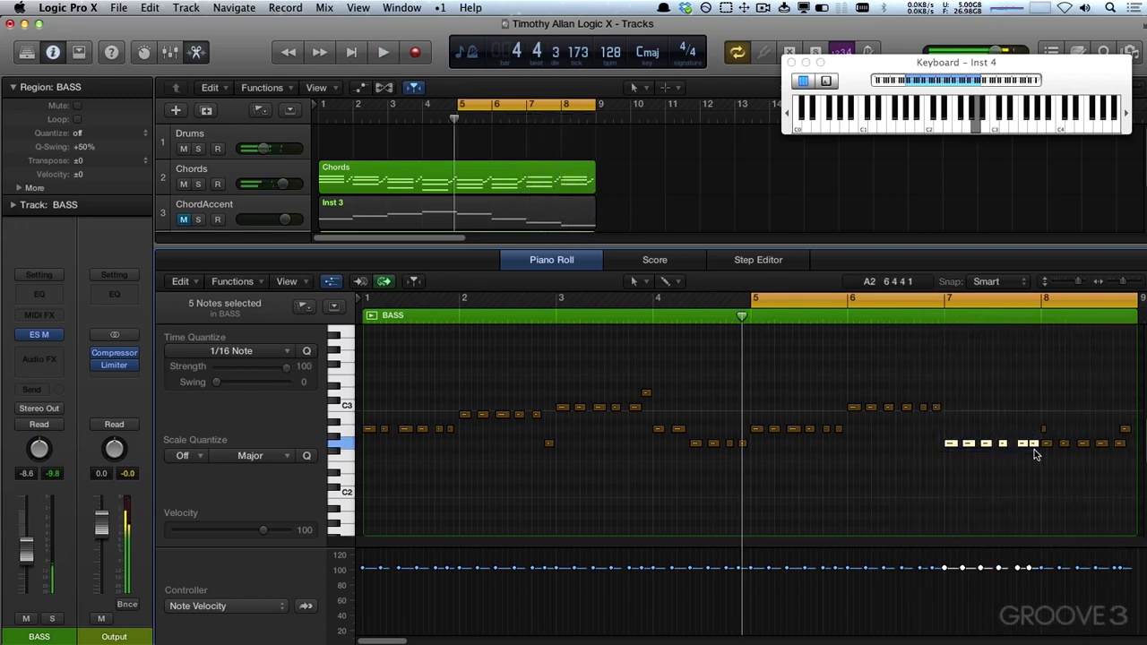
{"action": "key", "text": "alt+Up"}
{"action": "key", "text": "alt+Up"}
{"action": "key", "text": "space"}
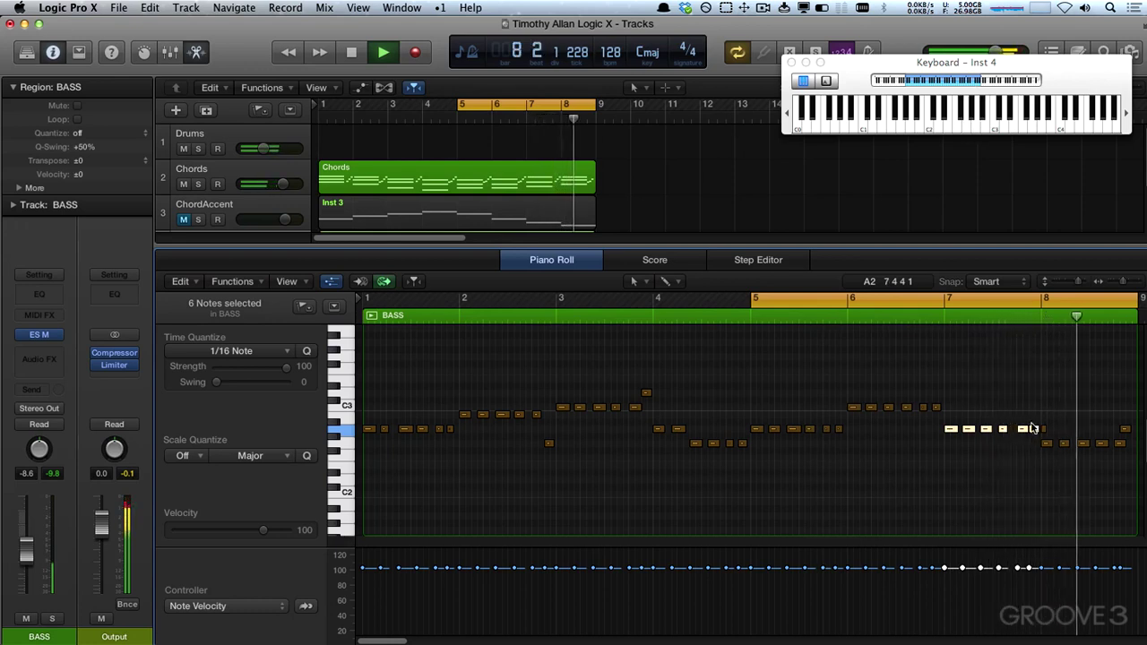
Delete the stray short A2 note at the start of bar 8 and extend the cycle range to bars 1 to 8.
{"action": "left_click", "coordinate": [1043, 429]}
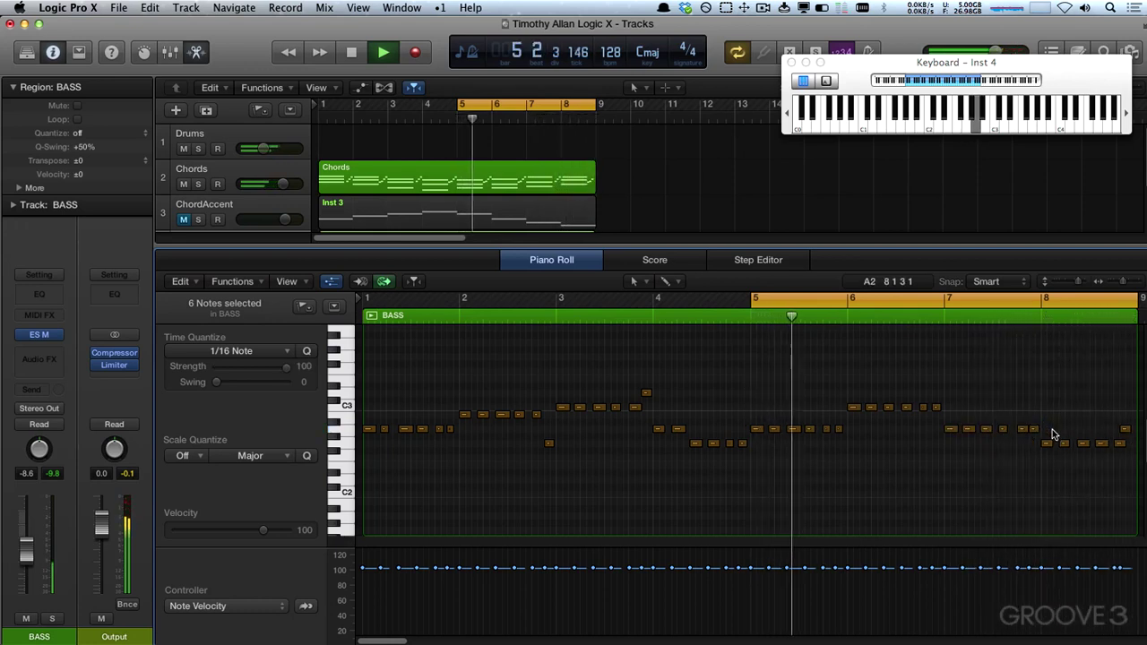
{"action": "left_click_drag", "start_coordinate": [754, 300], "coordinate": [1126, 297]}
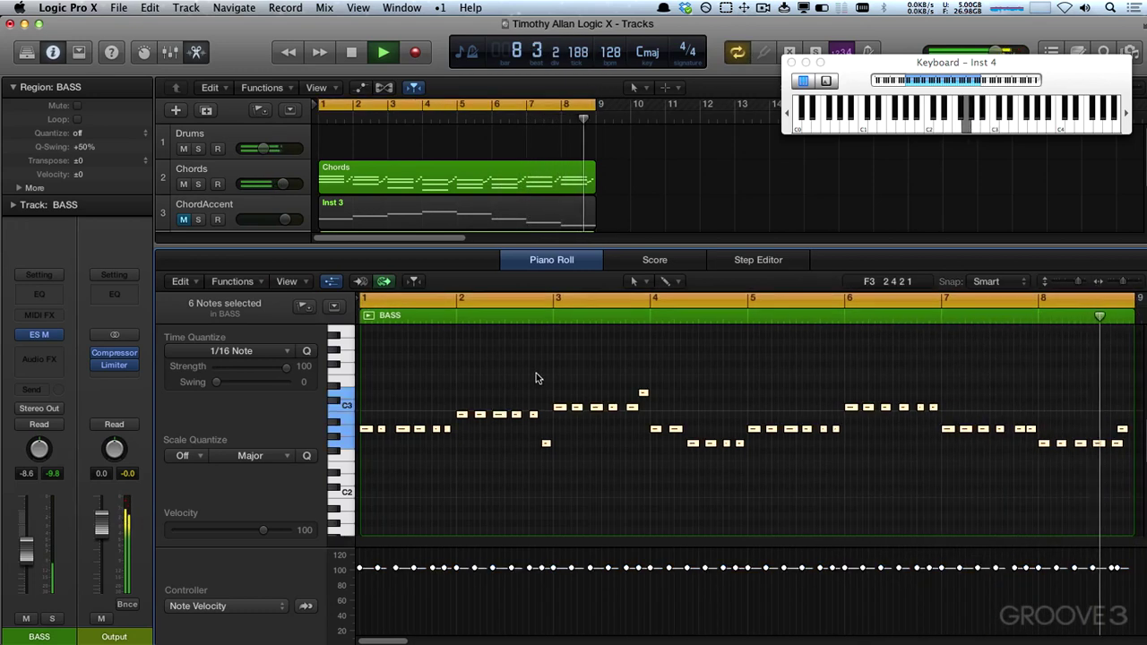
Transpose all BASS notes down one octave and listen to the result with the other tracks.
{"action": "key", "text": "super+a"}
{"action": "key", "text": "alt+shift+Down"}
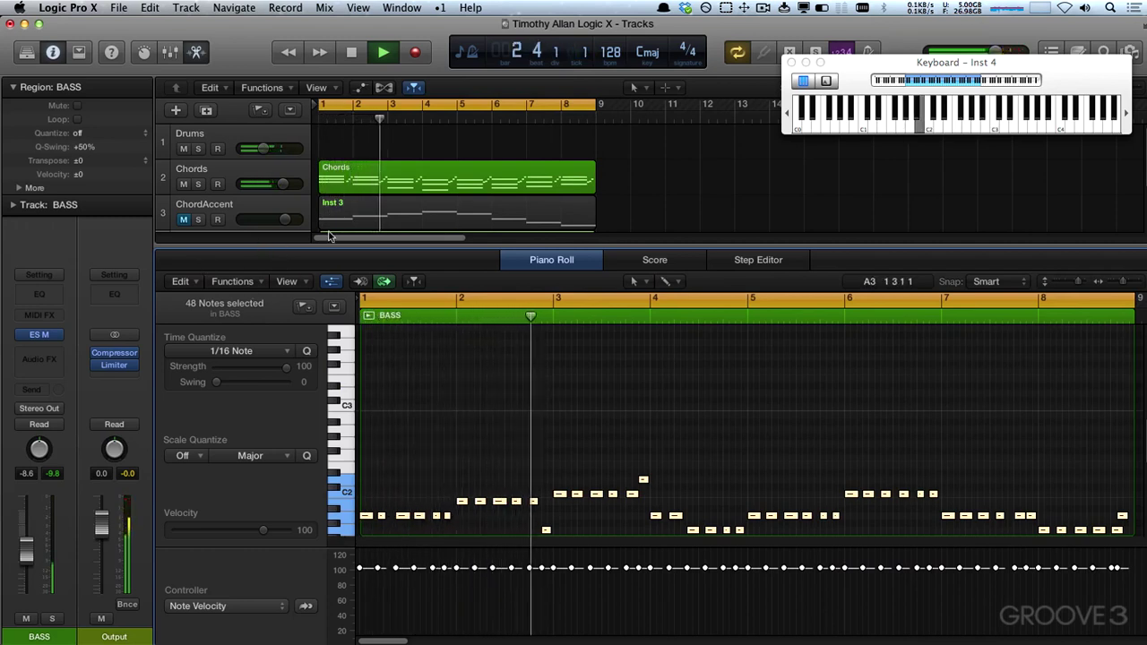
{"action": "scroll", "coordinate": [617, 205], "scroll_direction": "down", "scroll_amount": 3}
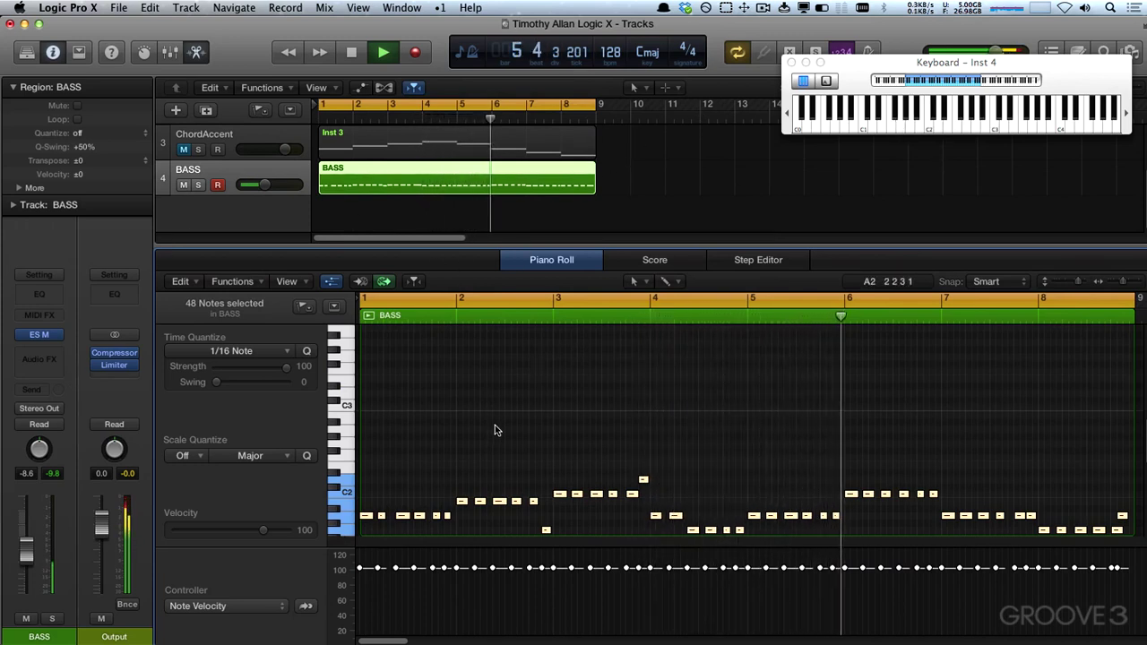
{"action": "scroll", "coordinate": [657, 163], "scroll_direction": "up", "scroll_amount": 2}
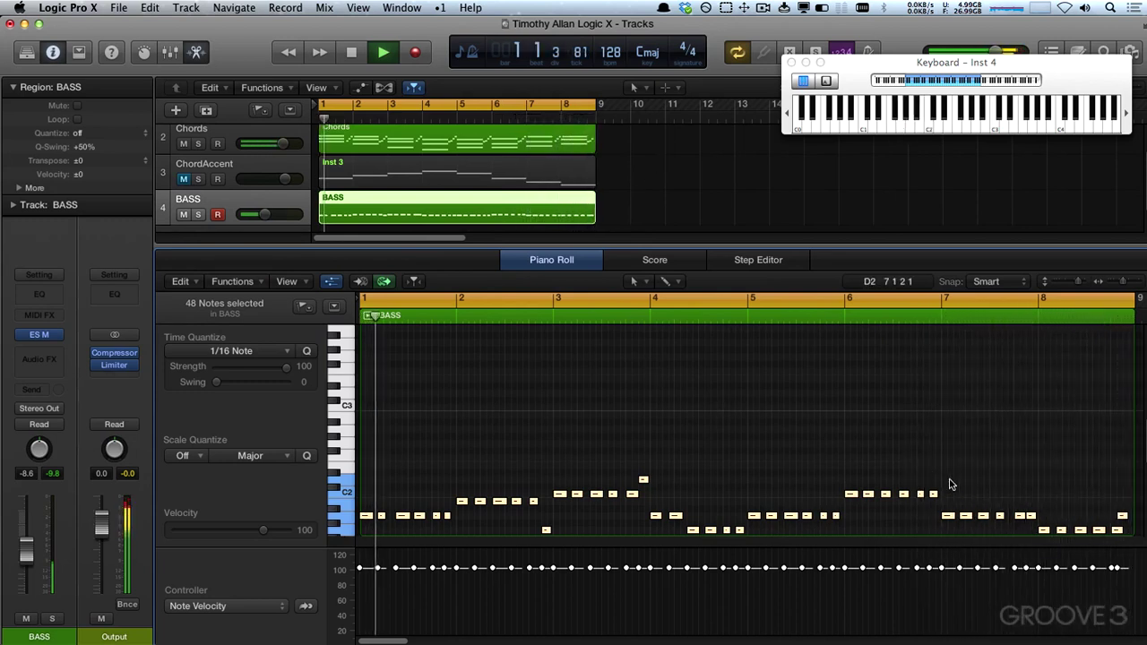
{"action": "key", "text": "space"}
{"action": "left_click", "coordinate": [403, 467]}
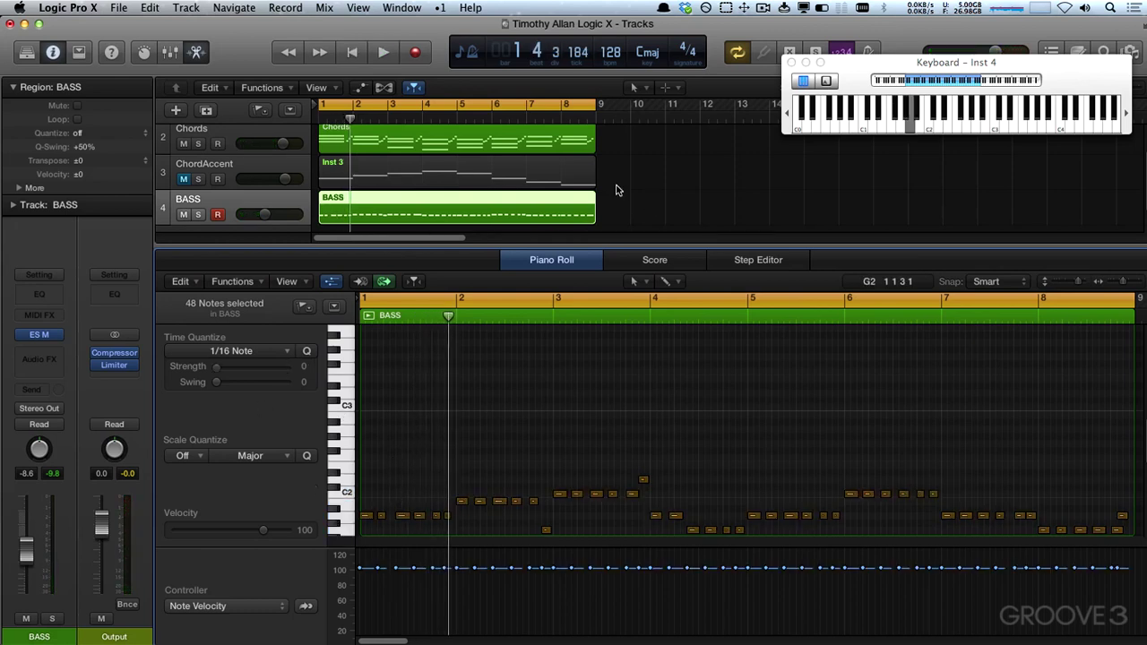
Create one new software instrument track directly below the Drums track.
{"action": "scroll", "coordinate": [616, 190], "scroll_direction": "down", "scroll_amount": 2}
{"action": "scroll", "coordinate": [583, 178], "scroll_direction": "up", "scroll_amount": 4}
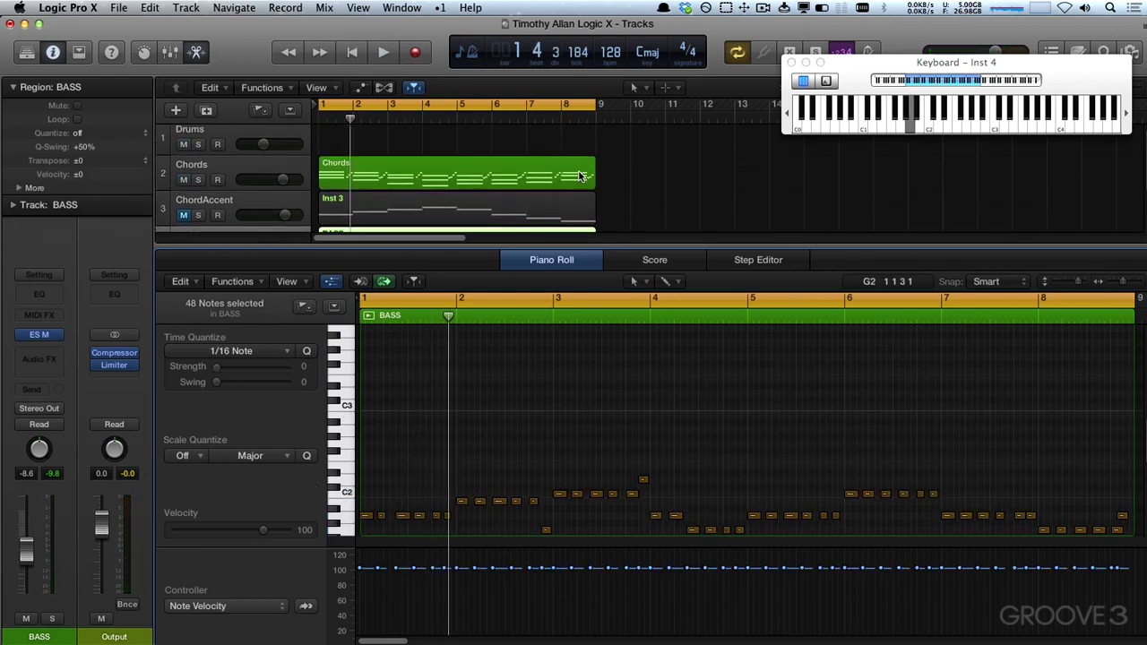
{"action": "scroll", "coordinate": [336, 157], "scroll_direction": "up", "scroll_amount": 1}
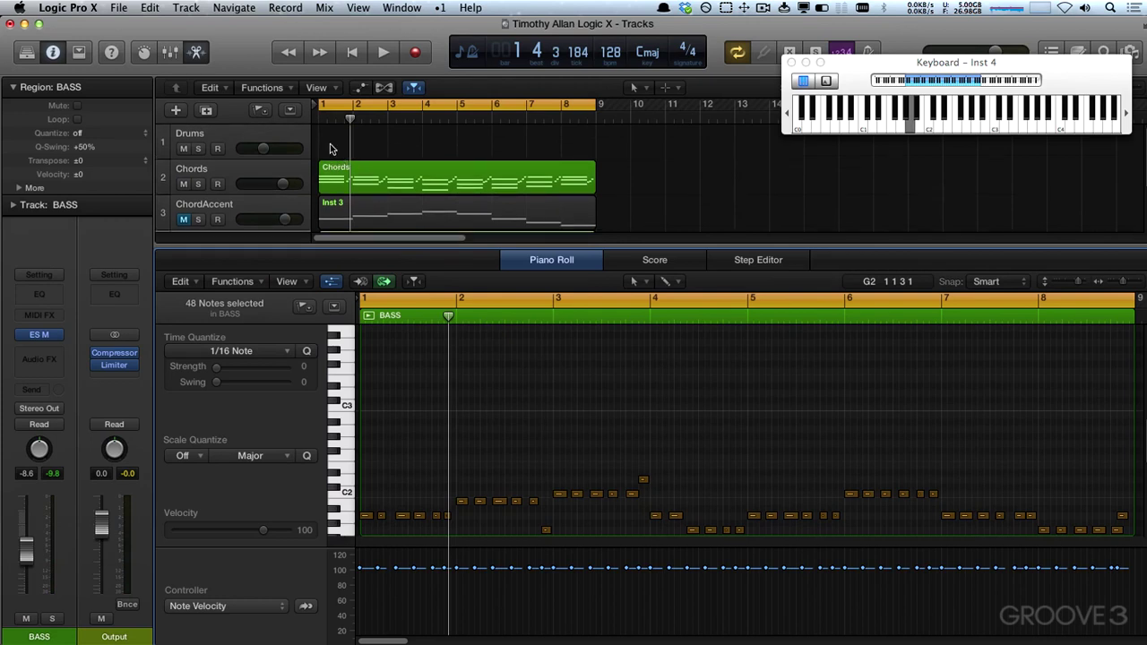
{"action": "left_click", "coordinate": [329, 148]}
{"action": "left_click", "coordinate": [256, 139]}
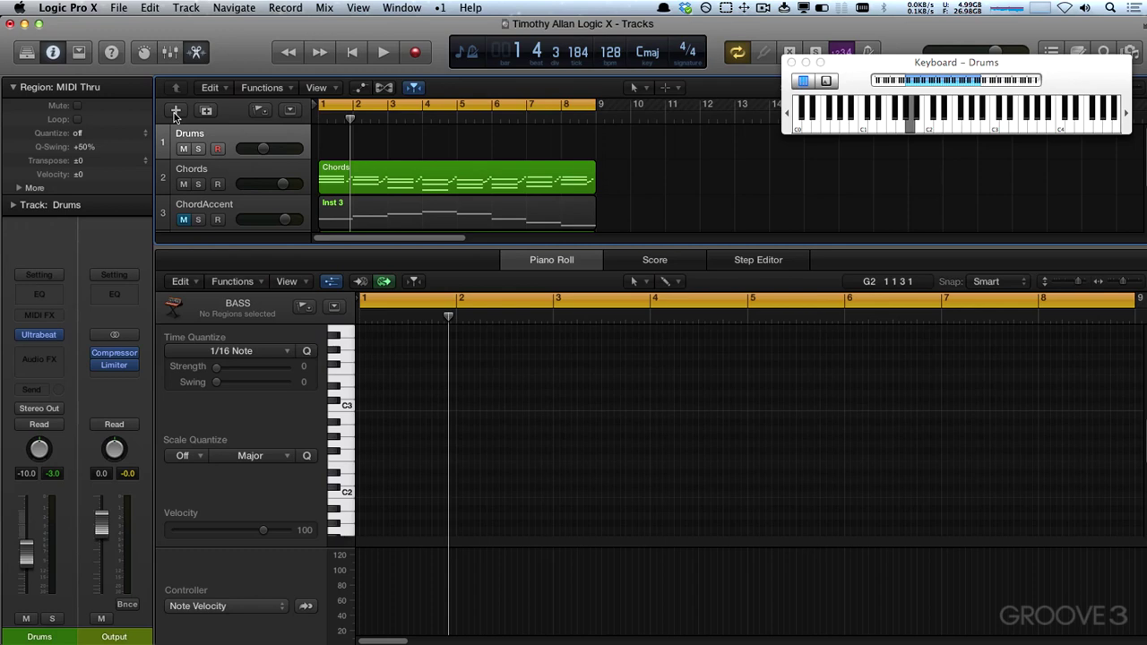
{"action": "left_click", "coordinate": [175, 110]}
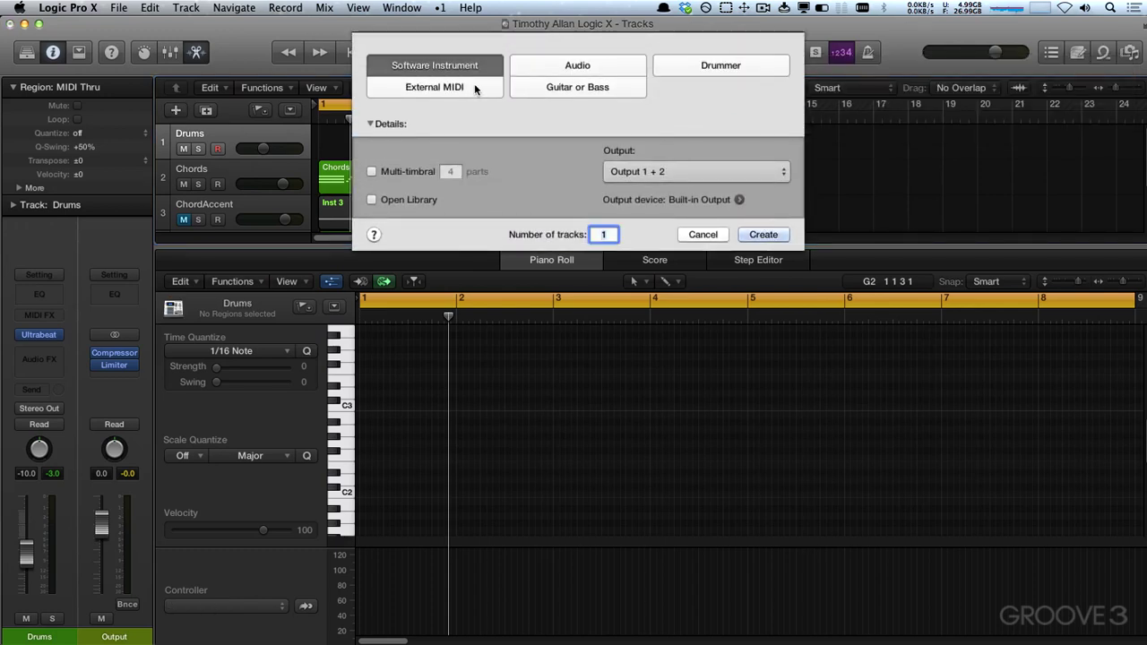
{"action": "left_click", "coordinate": [767, 234]}
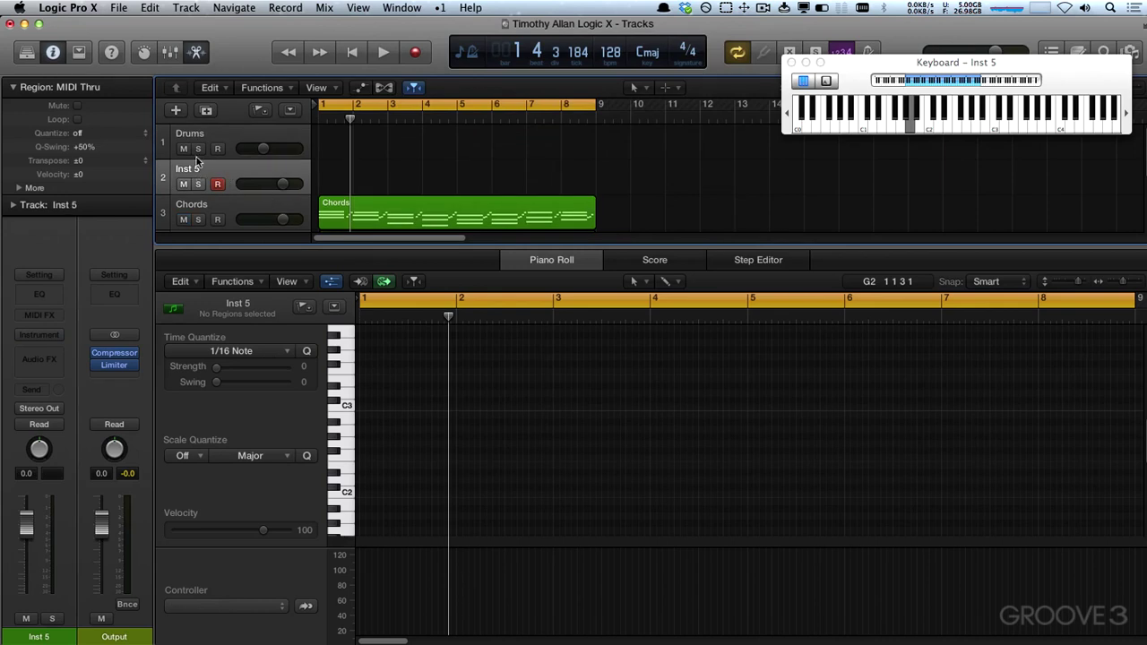
Move the new instrument track above Drums and rename it Sidechain.
{"action": "left_click_drag", "start_coordinate": [196, 161], "coordinate": [190, 132]}
{"action": "double_click", "coordinate": [188, 132]}
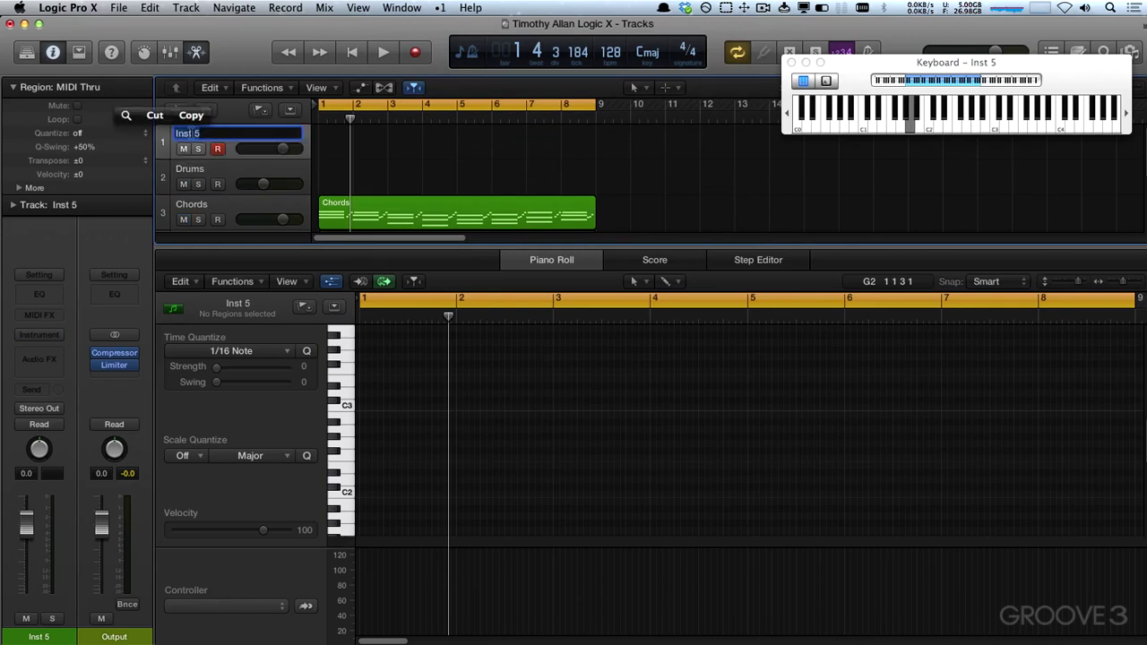
{"action": "type", "text": "Sidechain"}
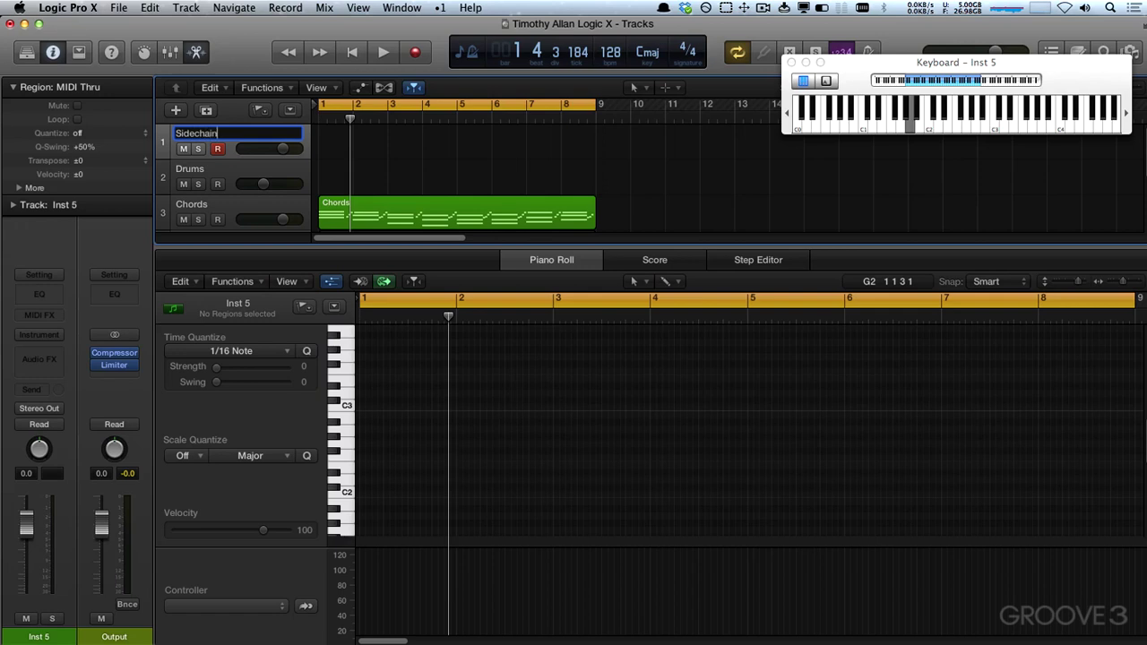
{"action": "key", "text": "Return"}
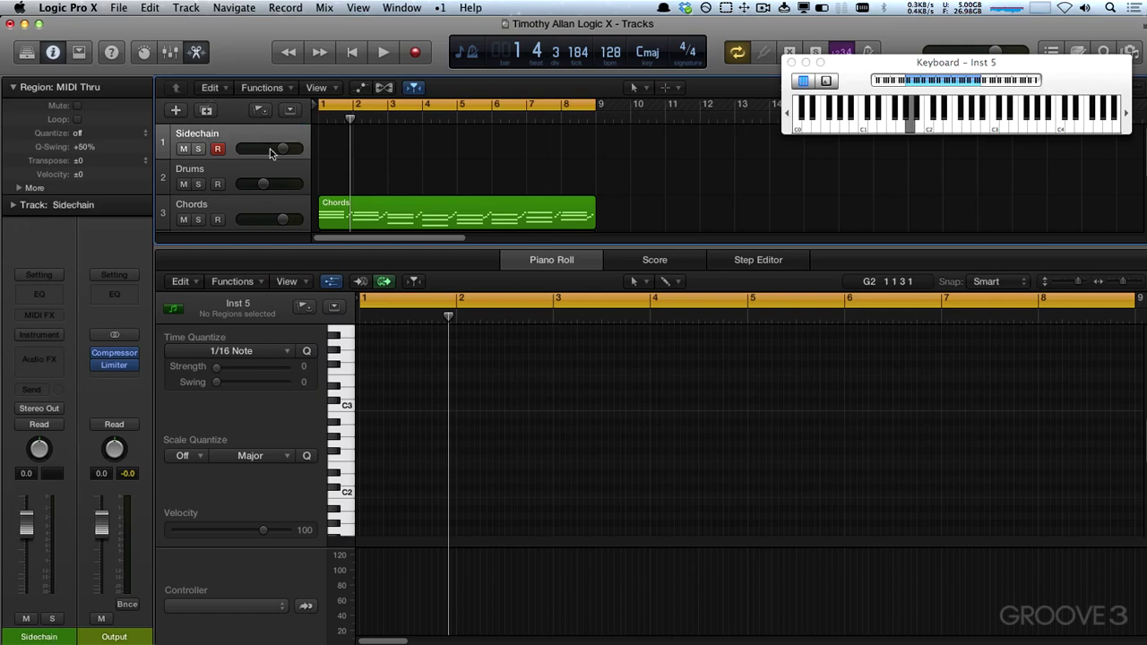
Load the mono ES M synth on the Sidechain track and move its window clear of the track list.
{"action": "left_click", "coordinate": [51, 336]}
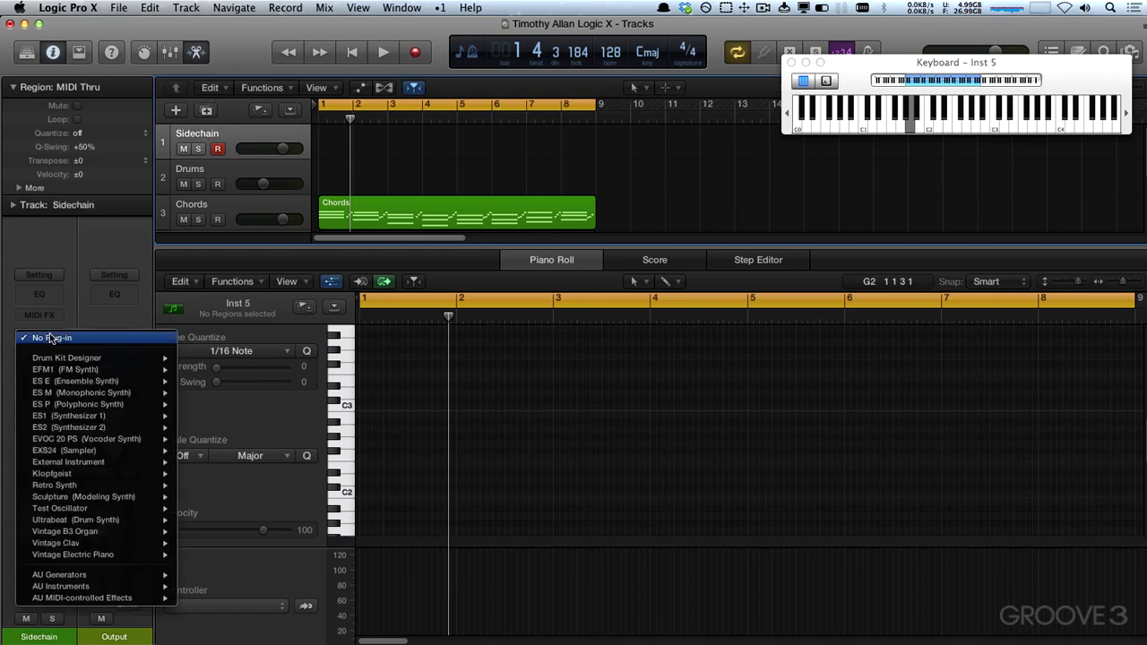
{"action": "mouse_move", "coordinate": [88, 430]}
{"action": "mouse_move", "coordinate": [91, 394]}
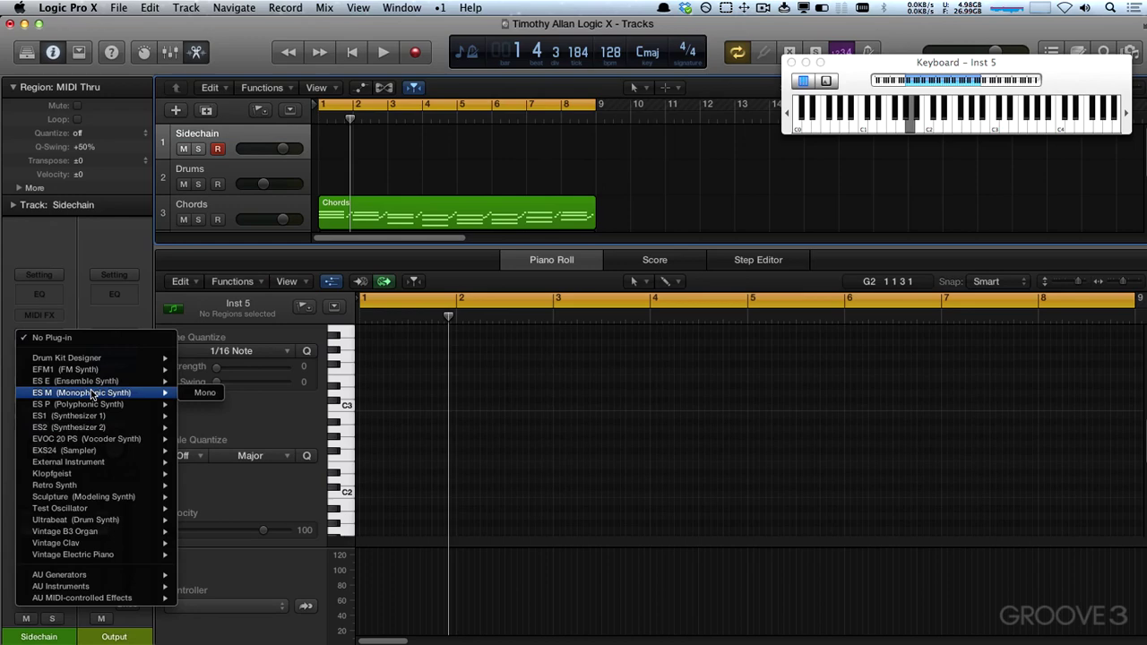
{"action": "left_click", "coordinate": [205, 393]}
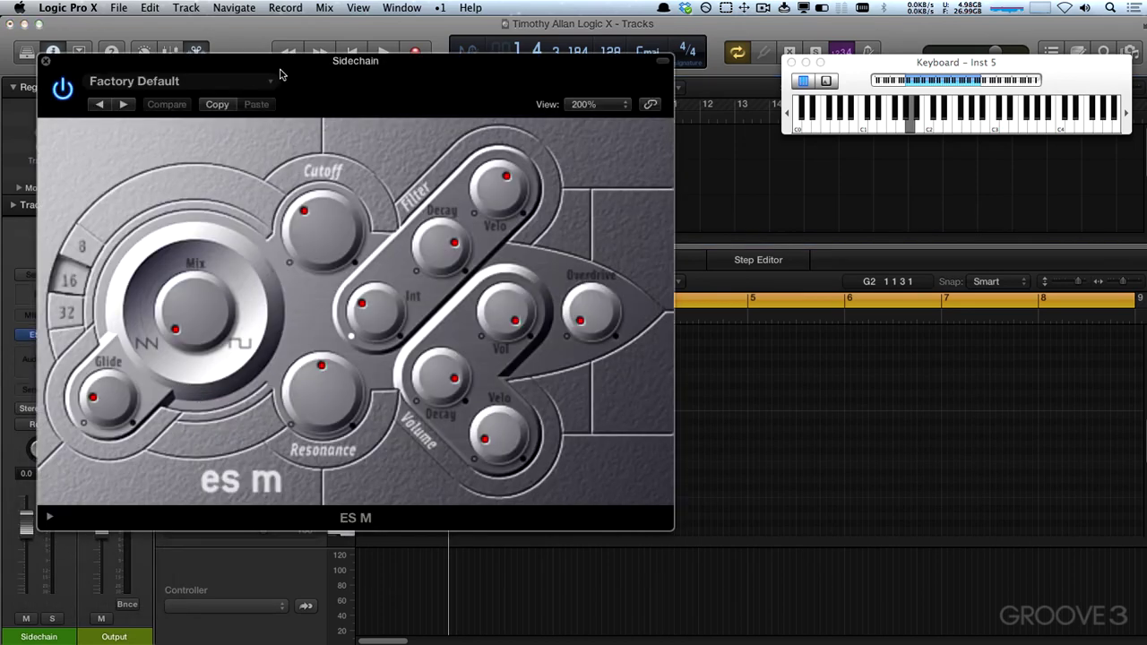
{"action": "left_click_drag", "start_coordinate": [279, 74], "coordinate": [758, 124]}
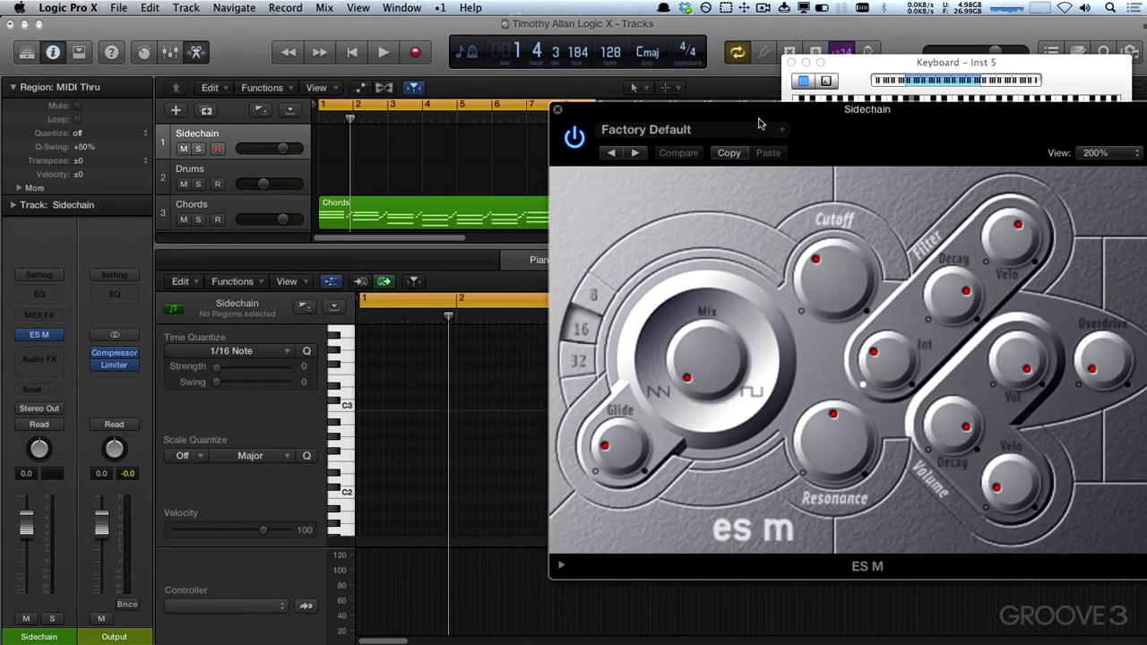
Draw a one-bar region at bar 1 on the Sidechain track and add a C3 note at its start, shortened to length 0 0 0 1.
{"action": "key", "text": "t"}
{"action": "left_click", "coordinate": [351, 169]}
{"action": "left_click", "coordinate": [334, 144]}
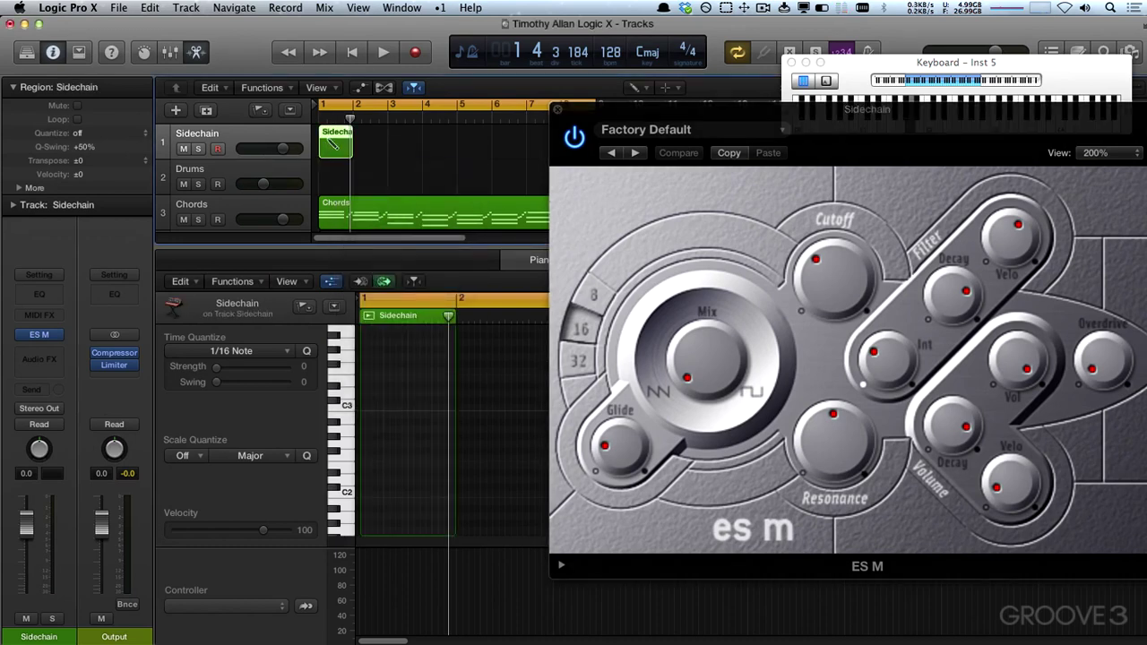
{"action": "key", "text": "t"}
{"action": "left_click", "coordinate": [330, 134]}
{"action": "key", "text": "e"}
{"action": "double_click", "coordinate": [338, 134]}
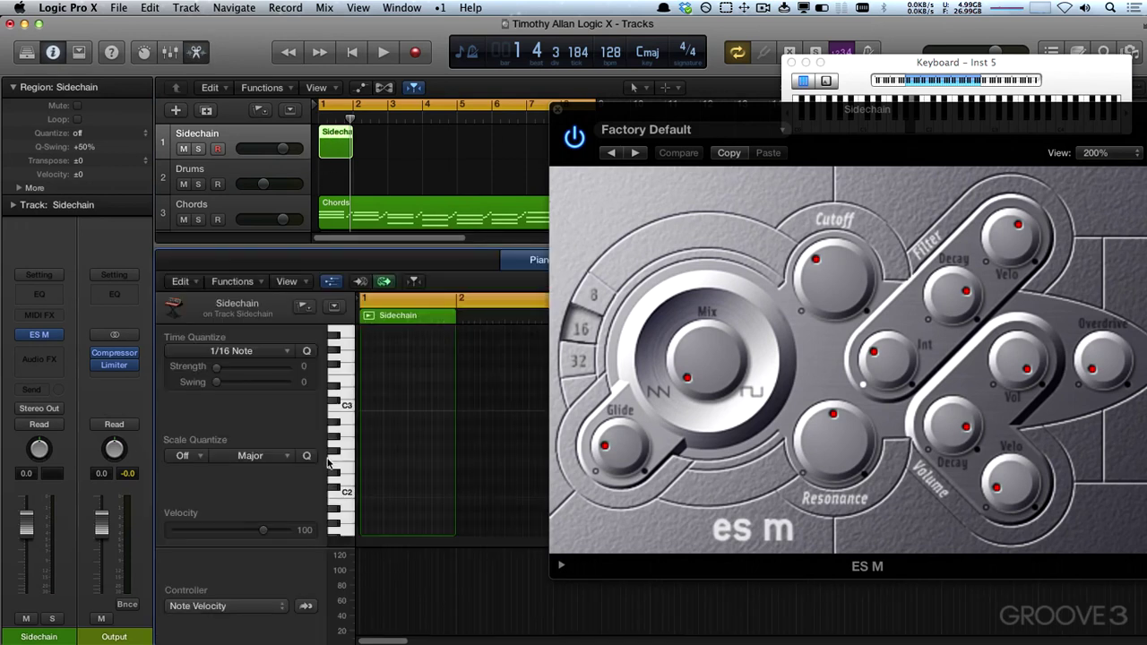
{"action": "left_click", "coordinate": [366, 409]}
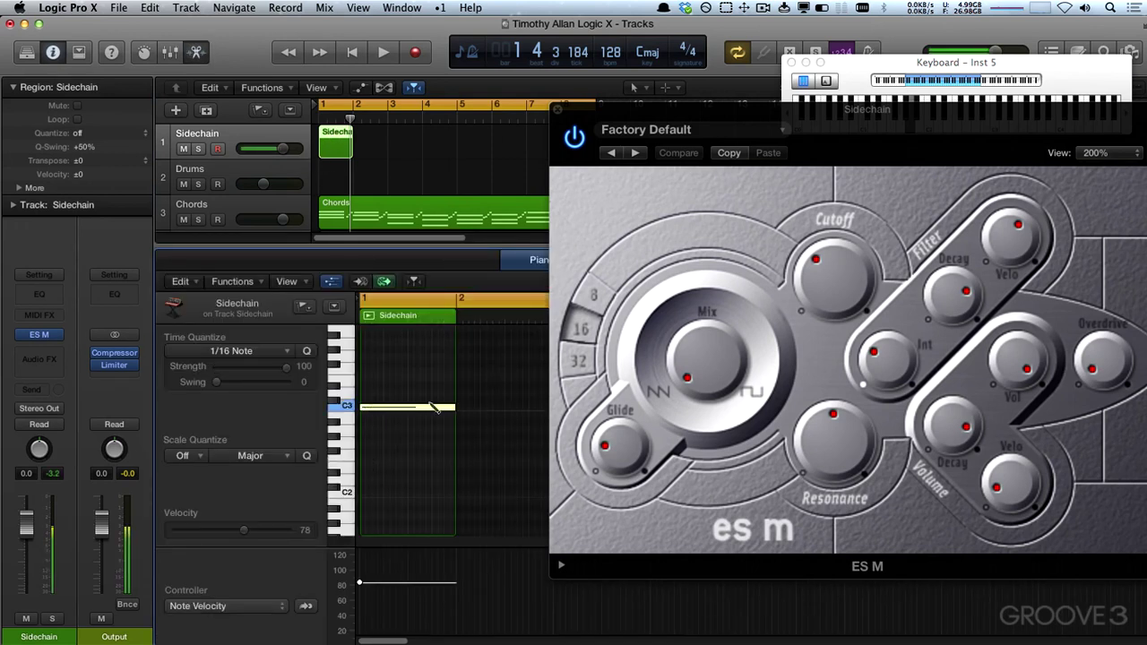
{"action": "left_click_drag", "start_coordinate": [457, 410], "coordinate": [362, 411]}
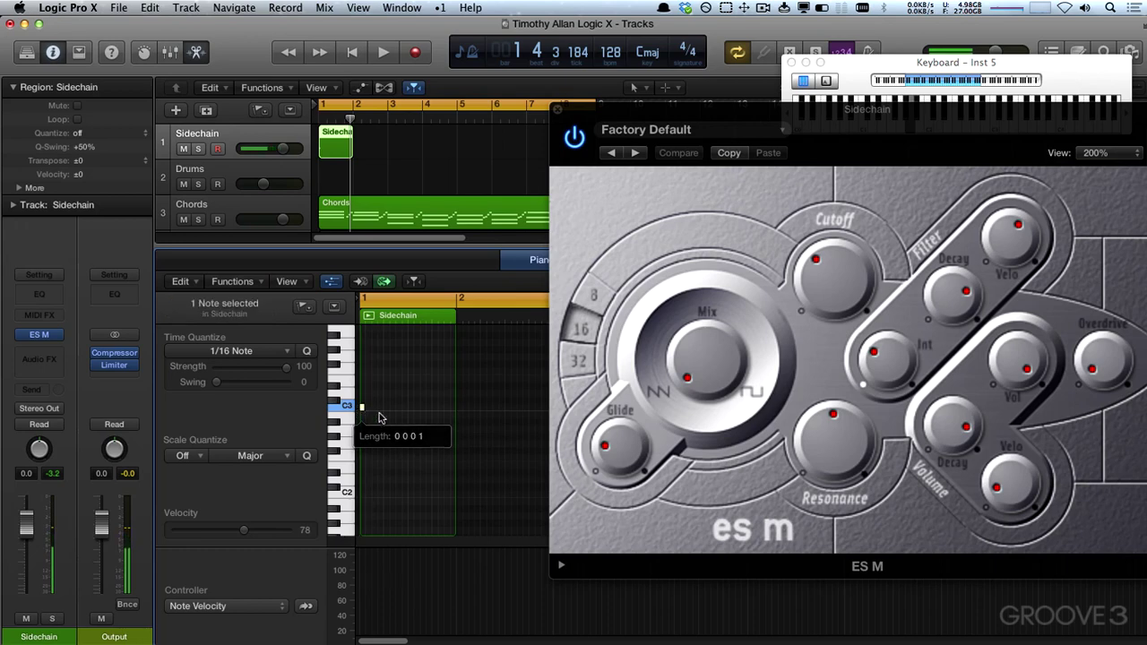
Show the event list, move the keyboard window clear of it, and close the ES M window.
{"action": "left_click_drag", "start_coordinate": [849, 109], "coordinate": [489, 140]}
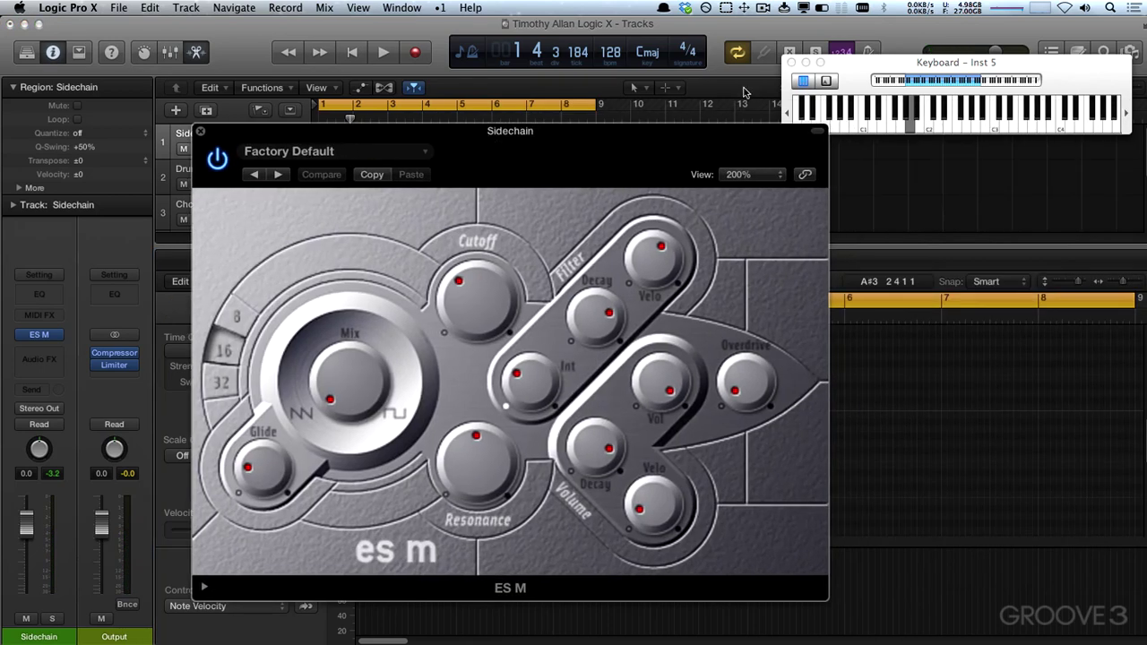
{"action": "left_click_drag", "start_coordinate": [856, 83], "coordinate": [658, 50]}
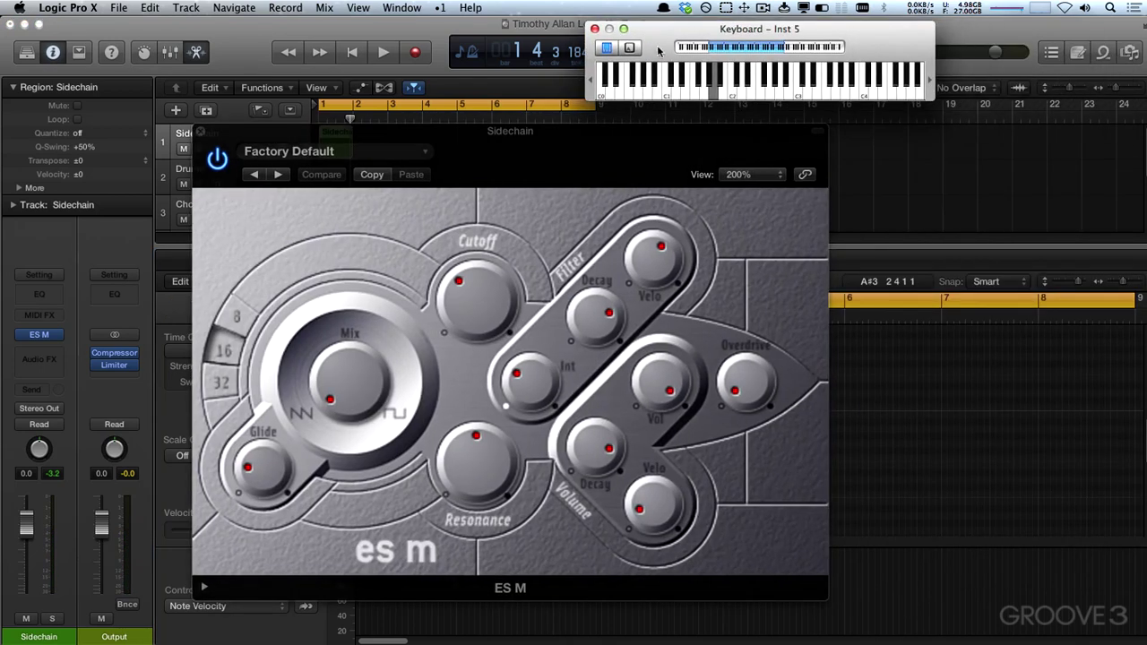
{"action": "left_click", "coordinate": [1052, 54]}
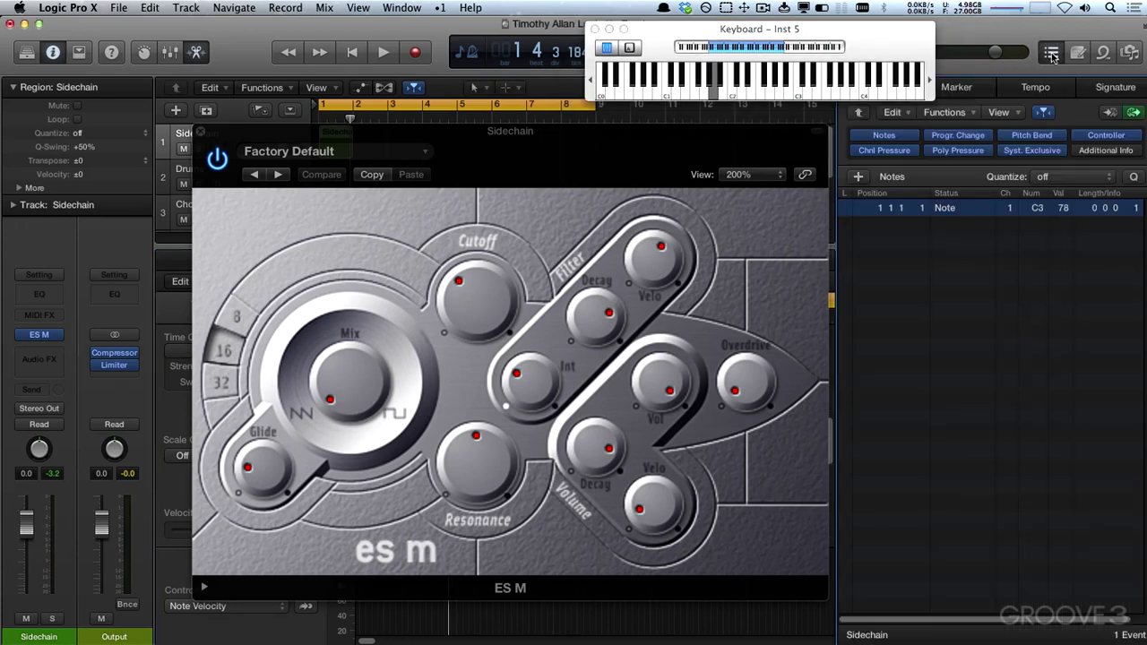
{"action": "left_click_drag", "start_coordinate": [918, 37], "coordinate": [775, 43]}
{"action": "left_click_drag", "start_coordinate": [792, 146], "coordinate": [749, 342]}
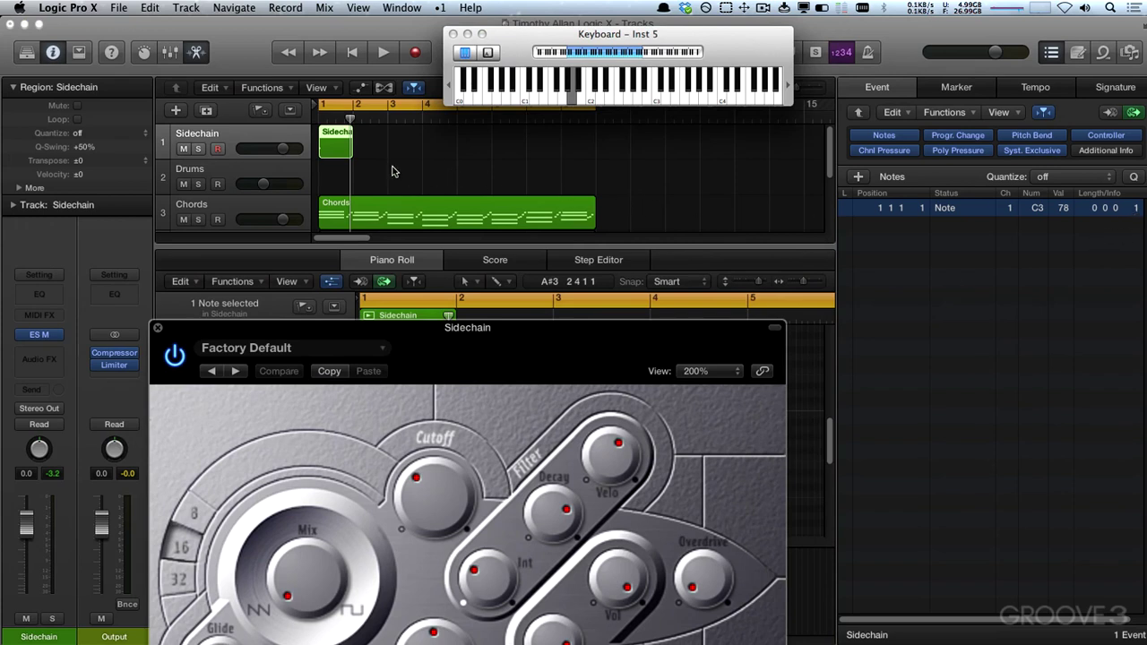
{"action": "left_click", "coordinate": [158, 330]}
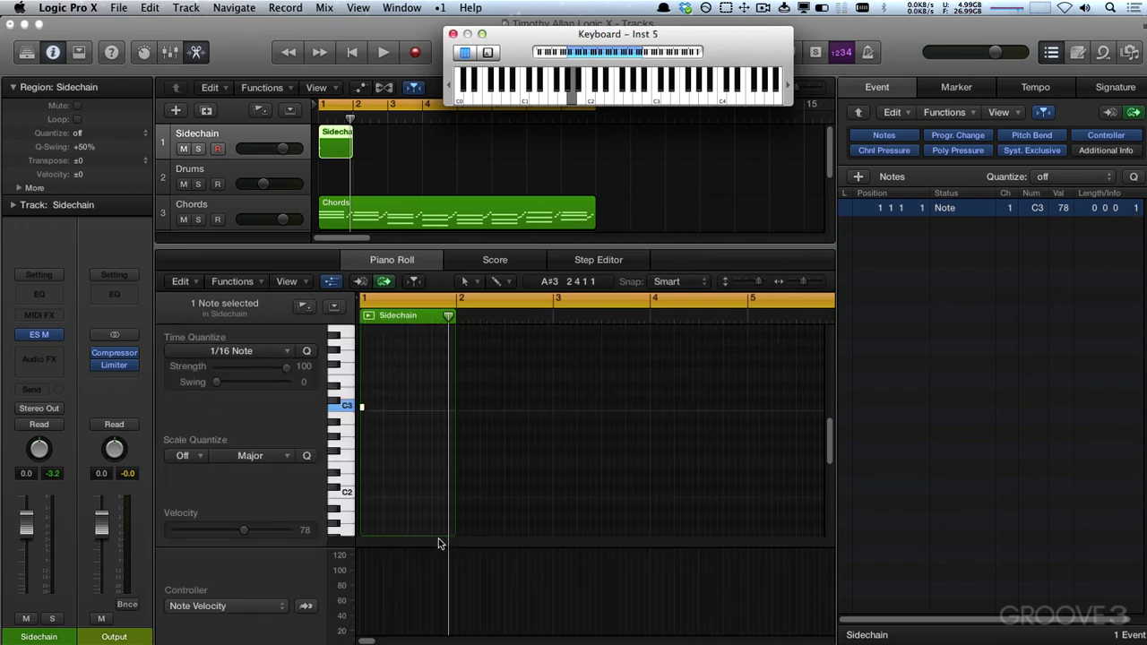
Copy the short C3 note to beats 2, 3 and 4 of the Sidechain region.
{"action": "left_click", "coordinate": [353, 404]}
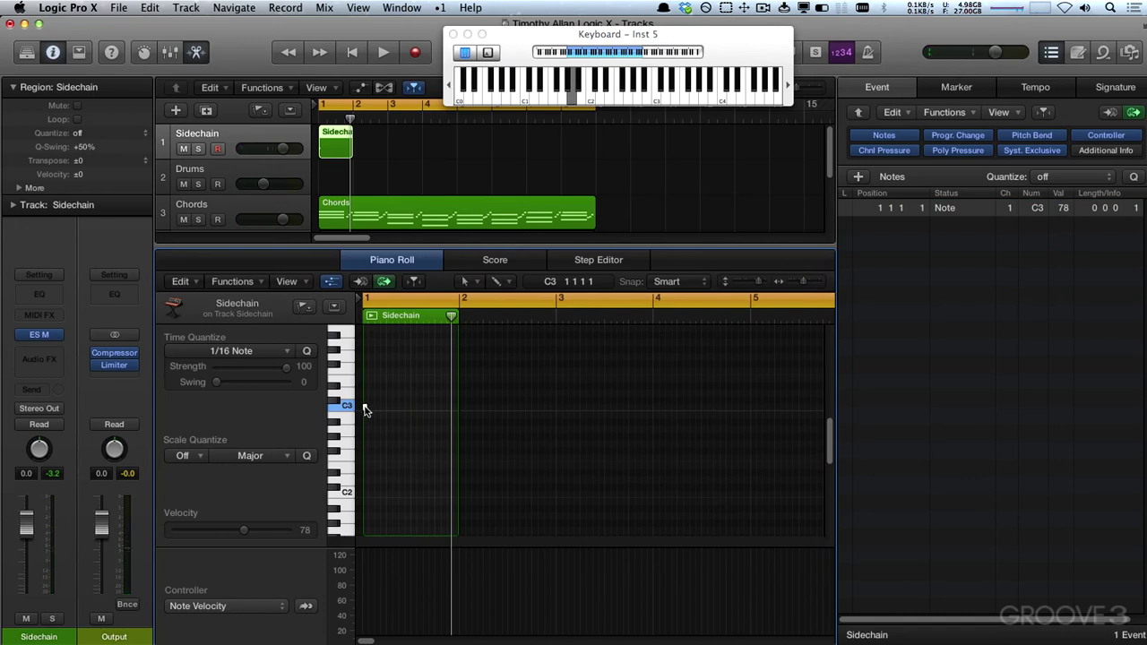
{"action": "left_click", "coordinate": [389, 410]}
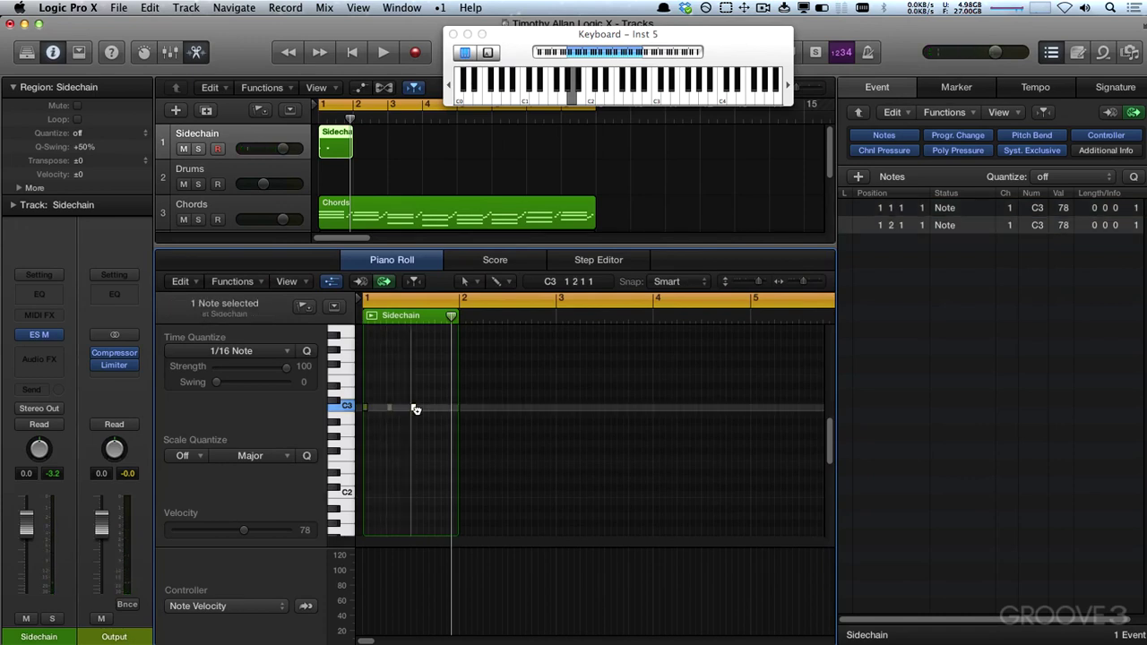
{"action": "left_click", "coordinate": [413, 409]}
{"action": "left_click", "coordinate": [437, 408]}
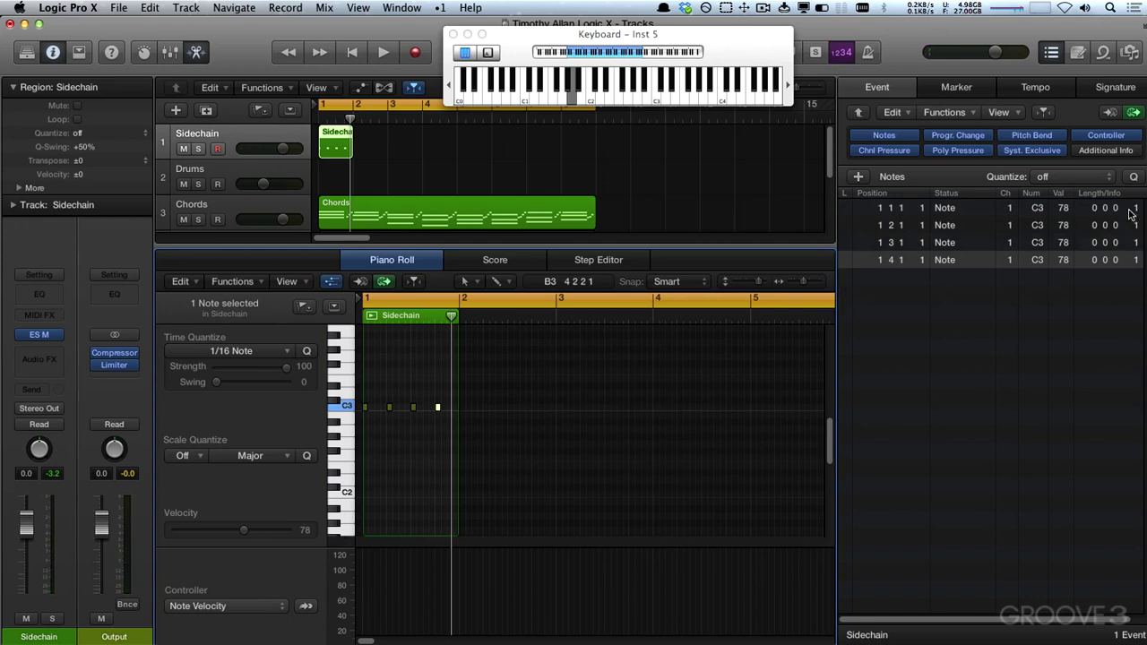
Solo the Sidechain track, loop its one-bar region and play it back.
{"action": "key", "text": "space"}
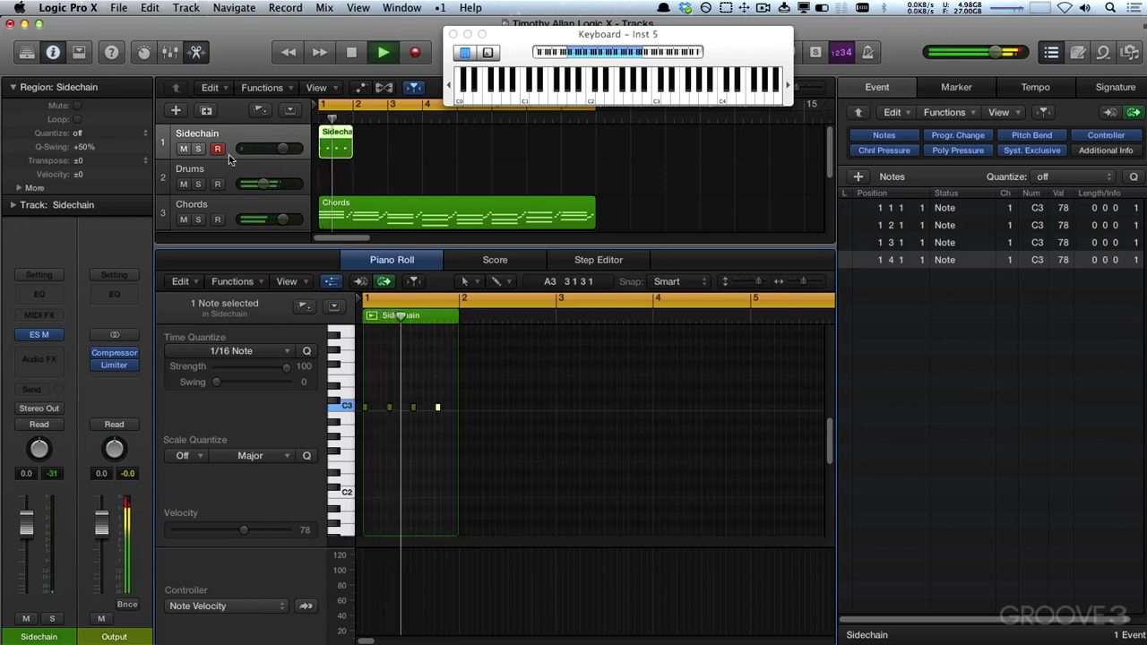
{"action": "left_click", "coordinate": [198, 149]}
{"action": "key", "text": "space"}
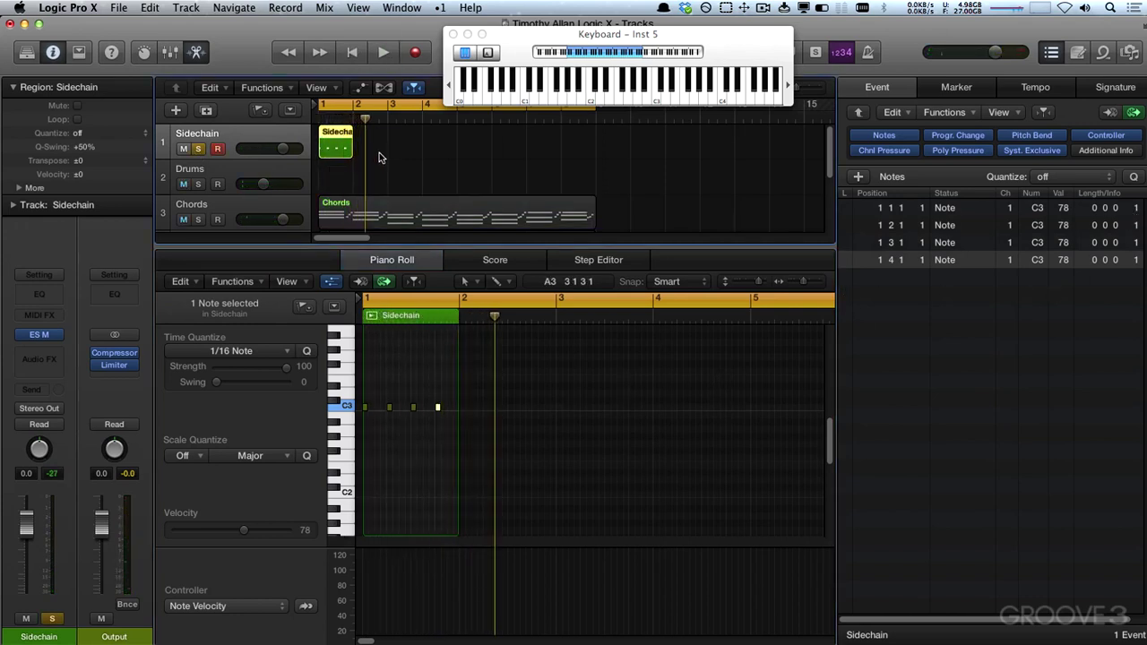
{"action": "key", "text": "l"}
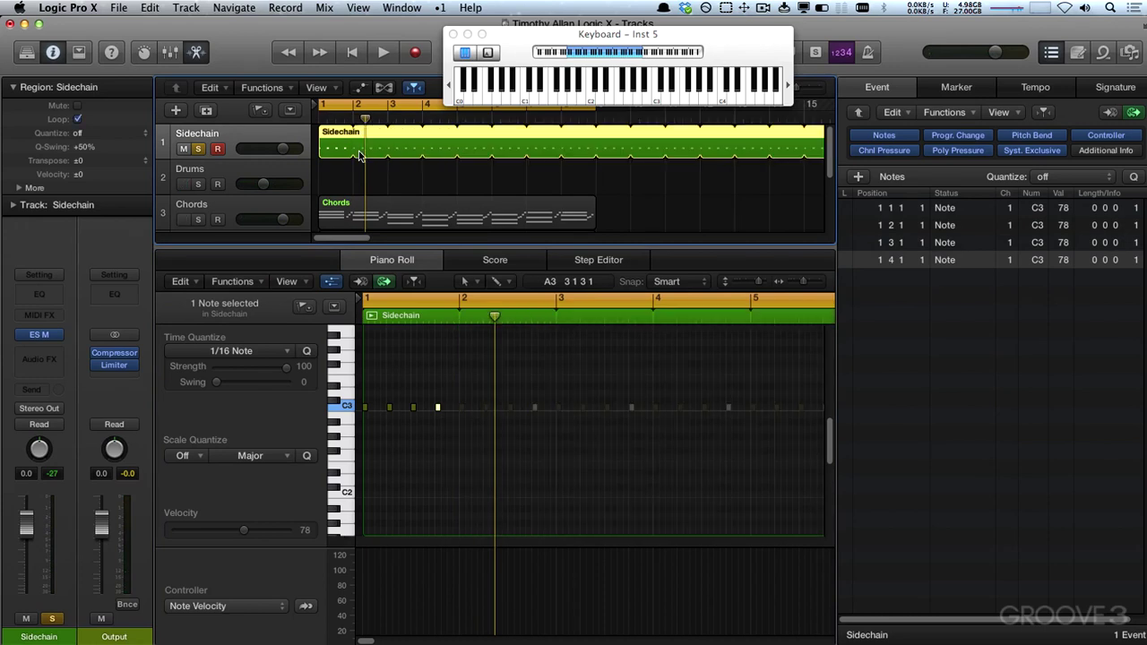
{"action": "key", "text": "space"}
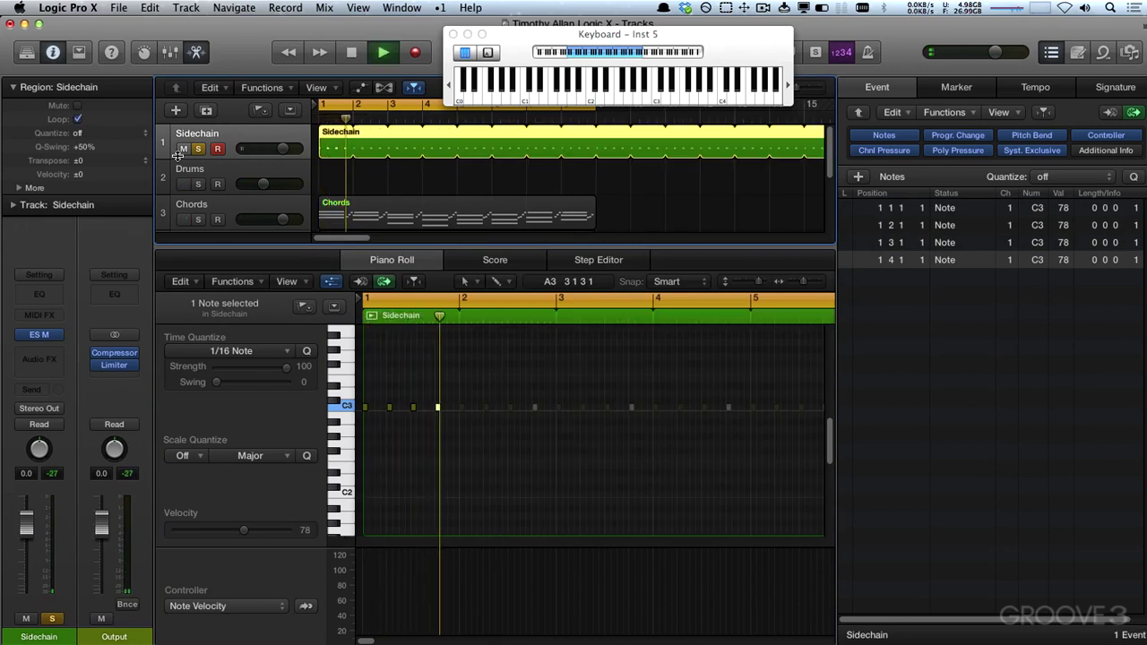
Shape the Sidechain ES M sound at octave 16 with full Cutoff, minimum Resonance, Glide and volume Decay, slightly lower volume Velo and raised Overdrive.
{"action": "left_click", "coordinate": [39, 334]}
{"action": "left_click_drag", "start_coordinate": [301, 334], "coordinate": [316, 103]}
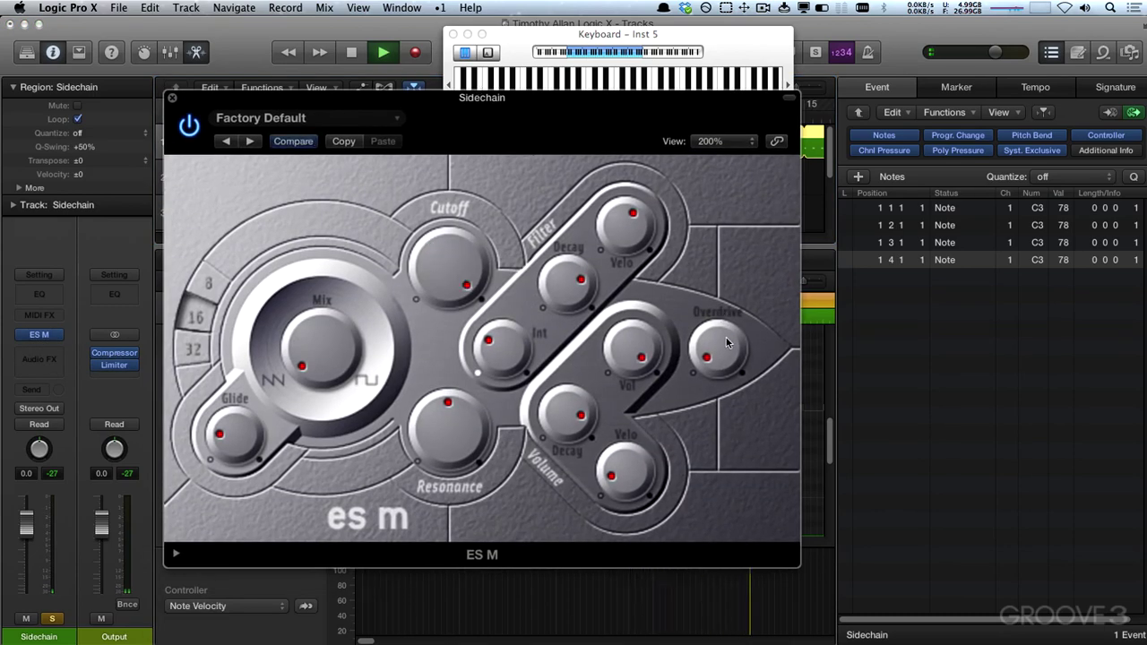
{"action": "left_click_drag", "start_coordinate": [448, 430], "coordinate": [449, 484]}
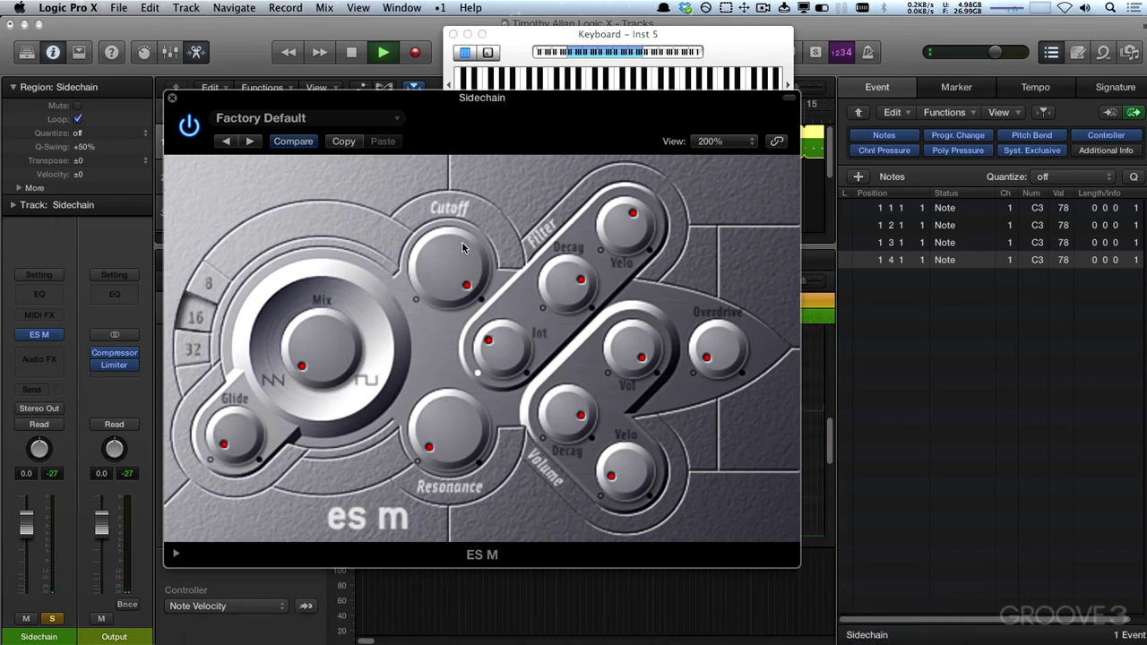
{"action": "left_click", "coordinate": [196, 349]}
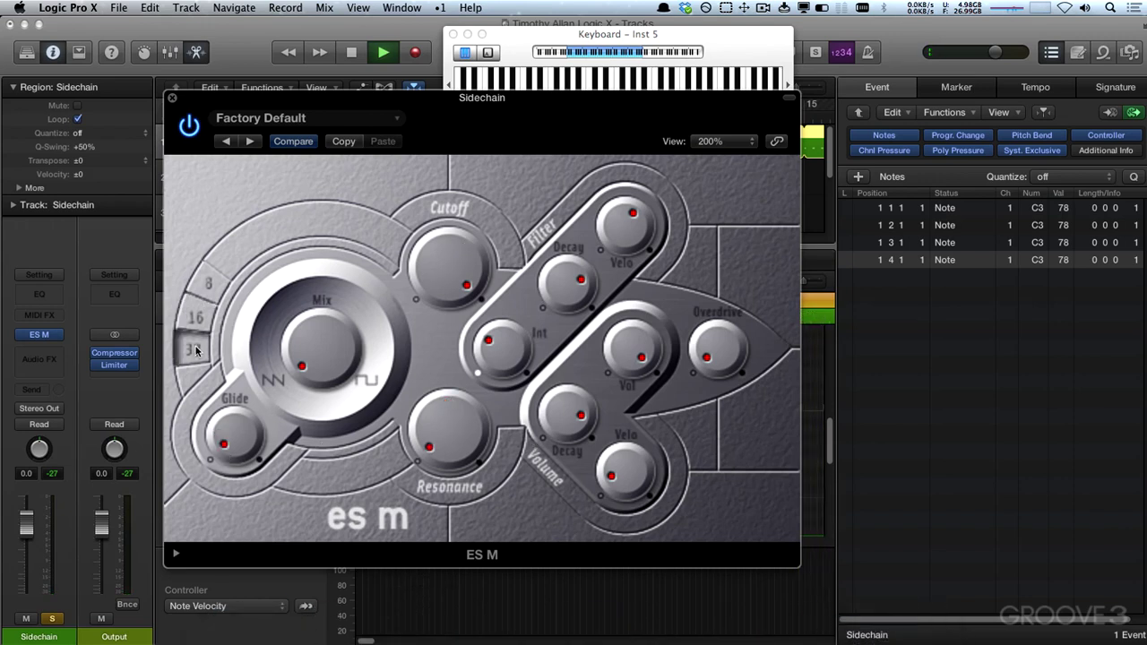
{"action": "left_click", "coordinate": [194, 317]}
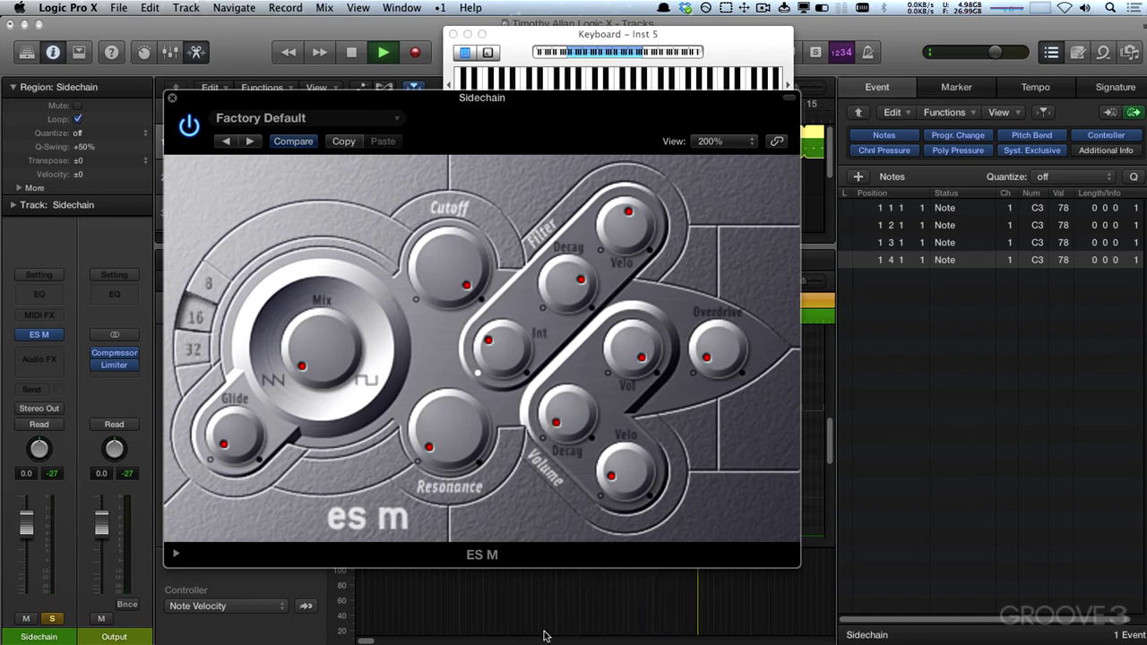
{"action": "left_click_drag", "start_coordinate": [623, 462], "coordinate": [622, 488]}
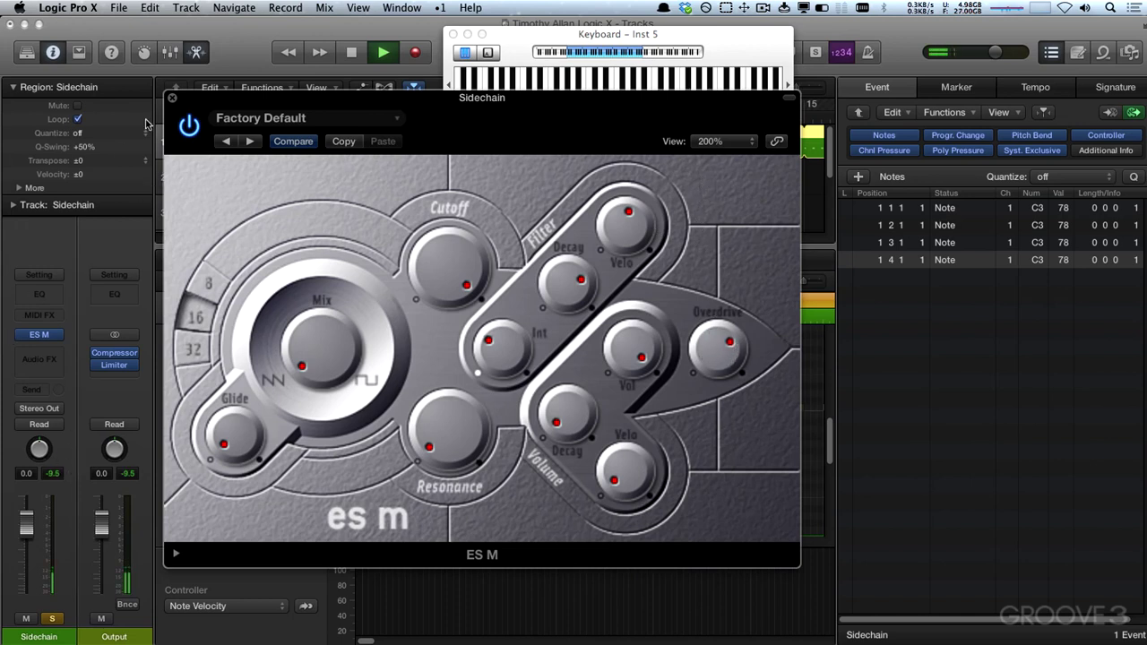
{"action": "left_click", "coordinate": [173, 99]}
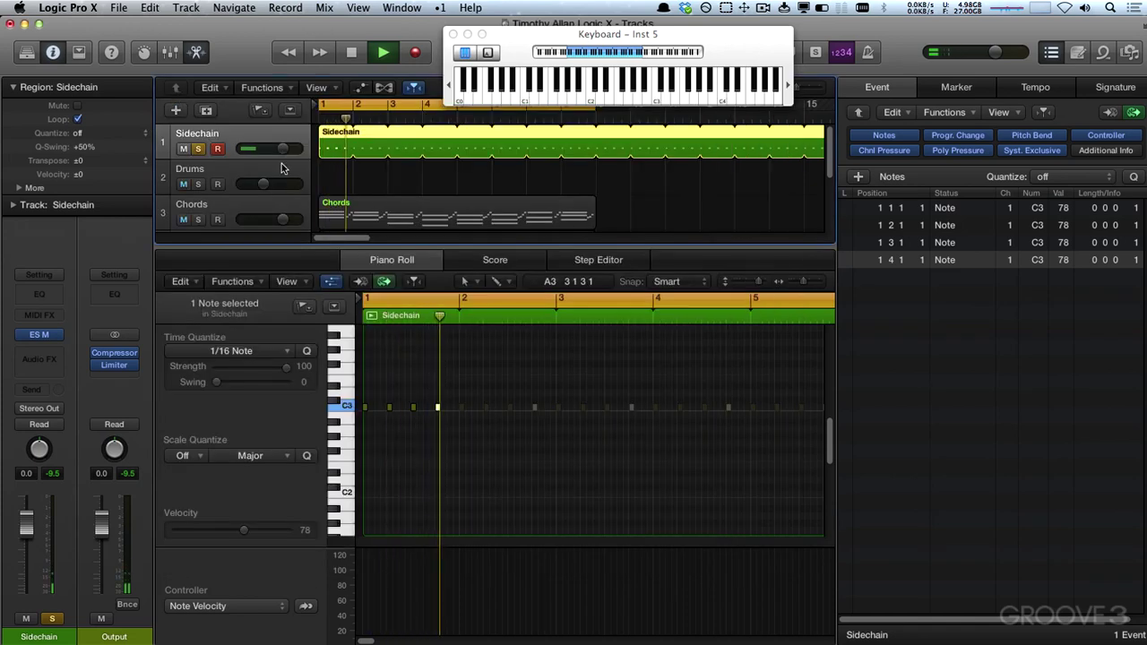
{"action": "key", "text": "space"}
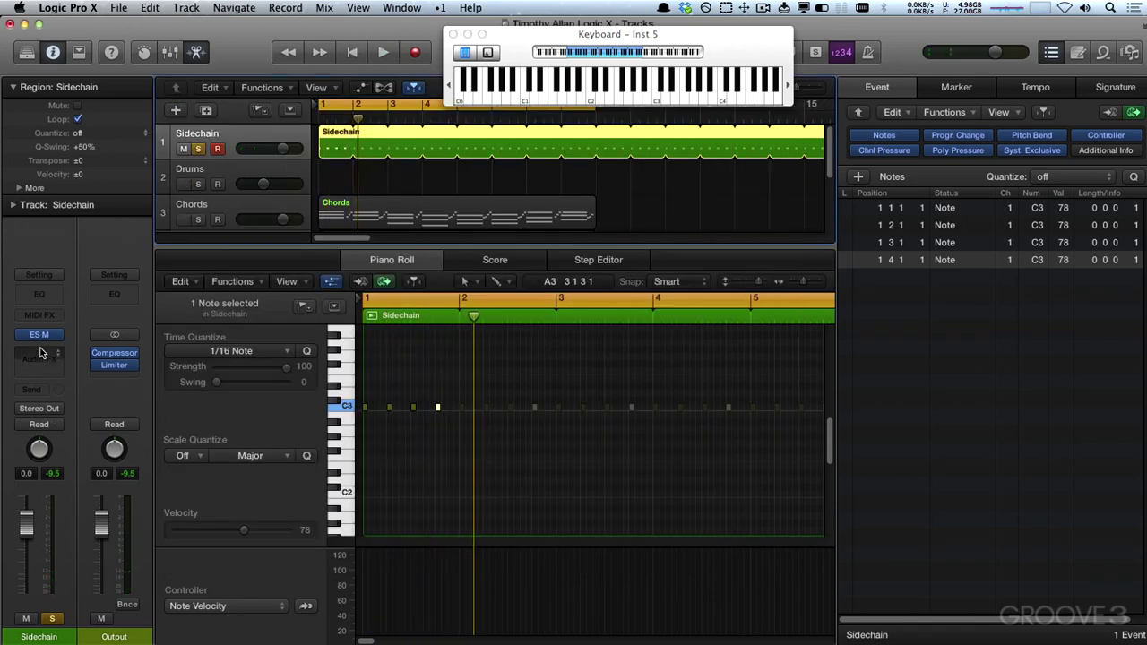
Insert a Gain plug-in on the Sidechain track, set its gain to +9.4 dB and listen to the level.
{"action": "left_click", "coordinate": [40, 356]}
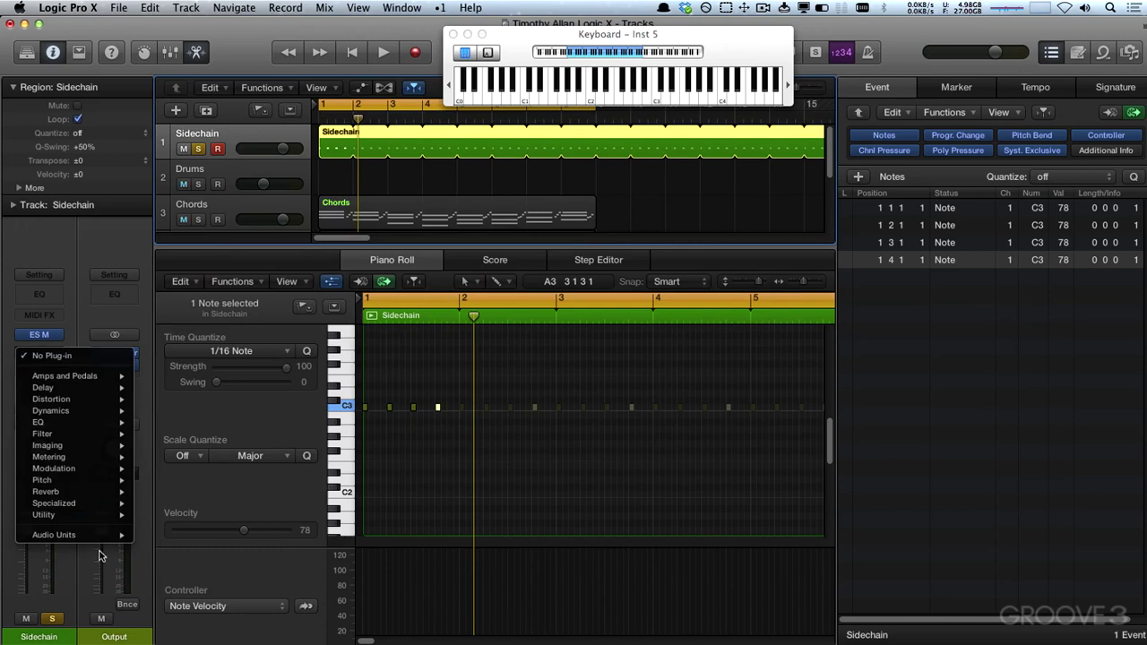
{"action": "mouse_move", "coordinate": [100, 535]}
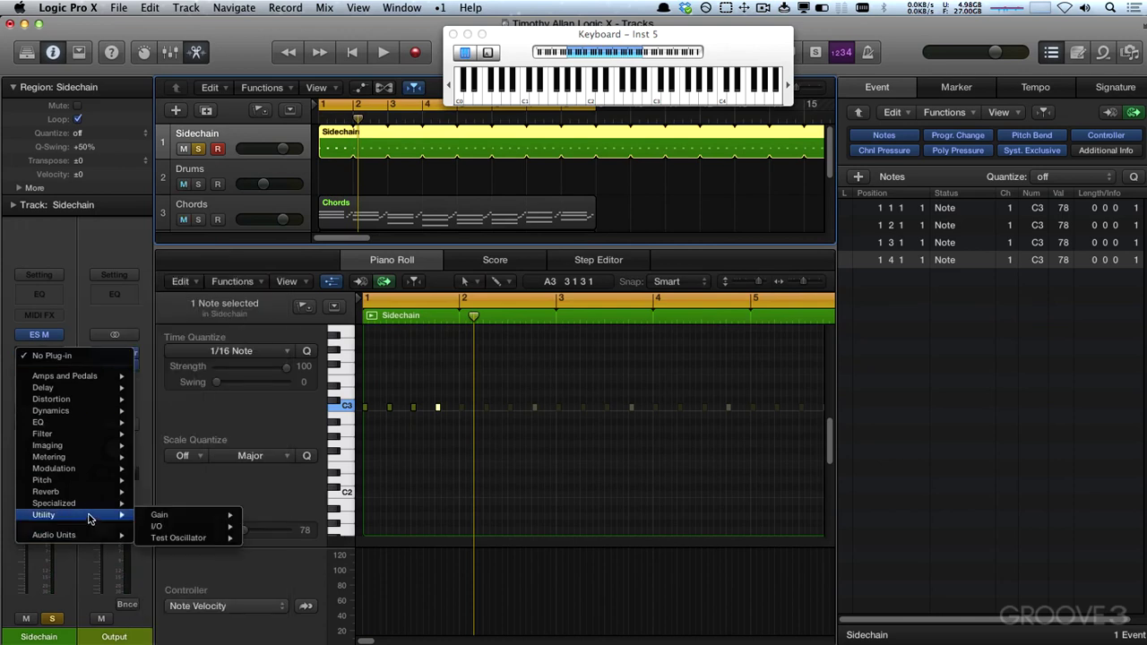
{"action": "mouse_move", "coordinate": [205, 518]}
{"action": "left_click", "coordinate": [268, 515]}
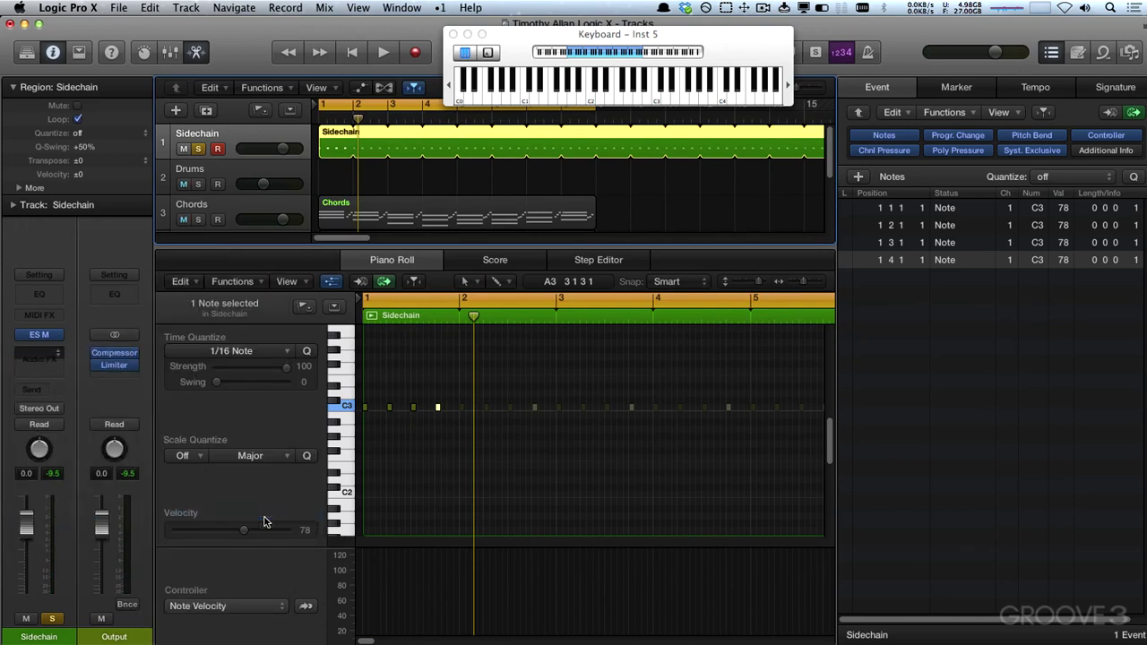
{"action": "key", "text": "space"}
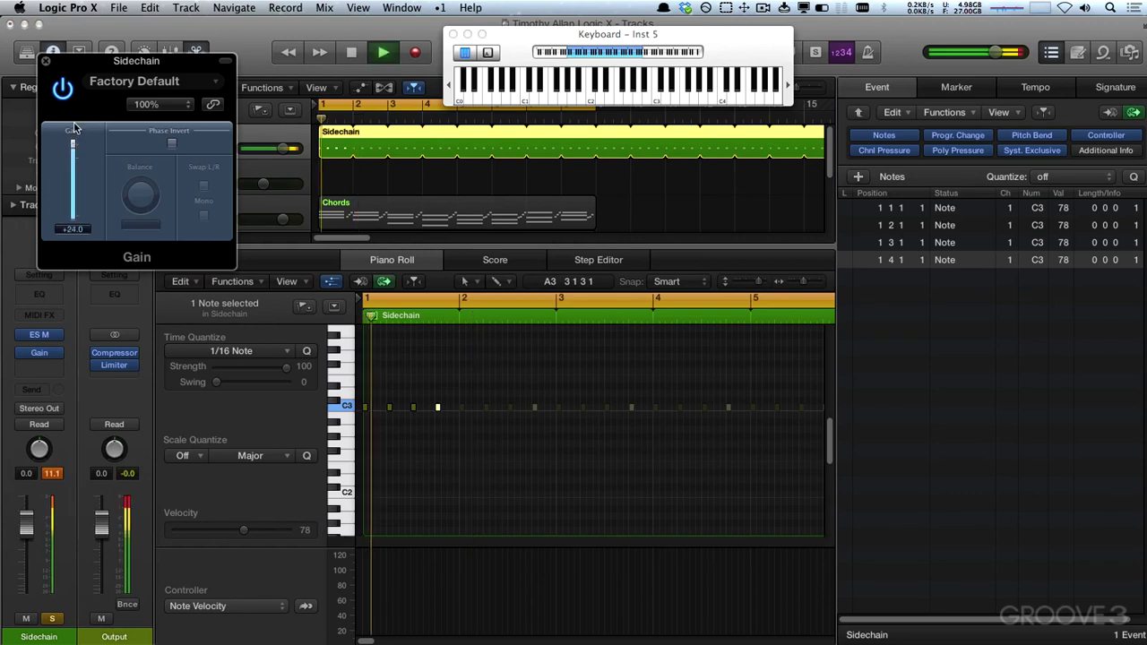
{"action": "key", "text": "space"}
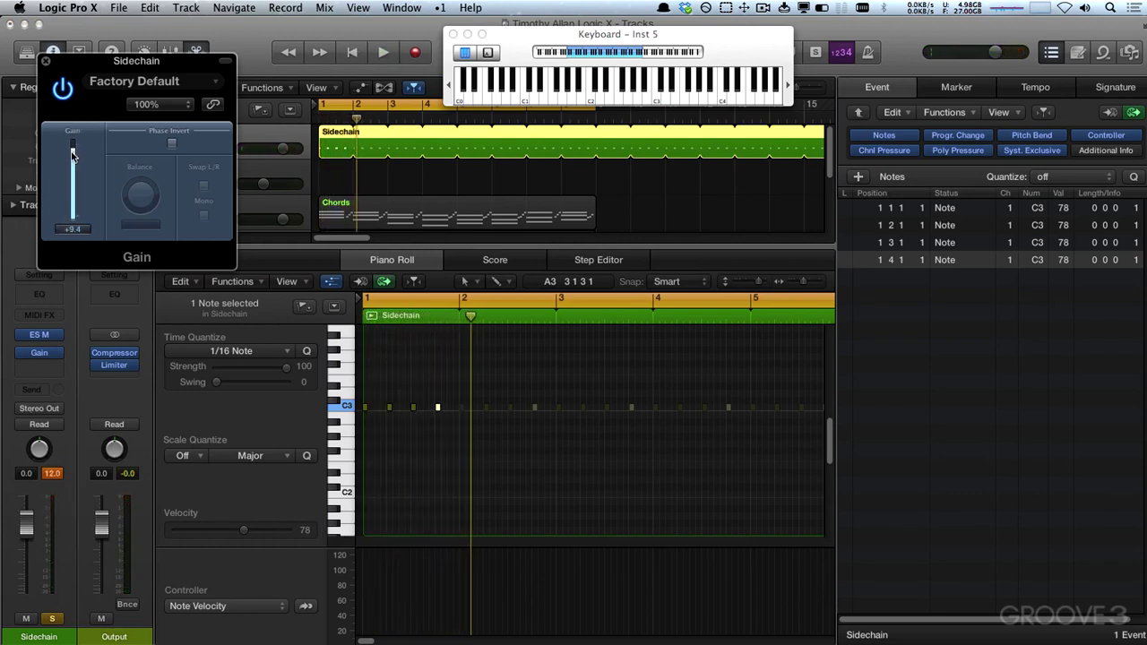
{"action": "key", "text": "space"}
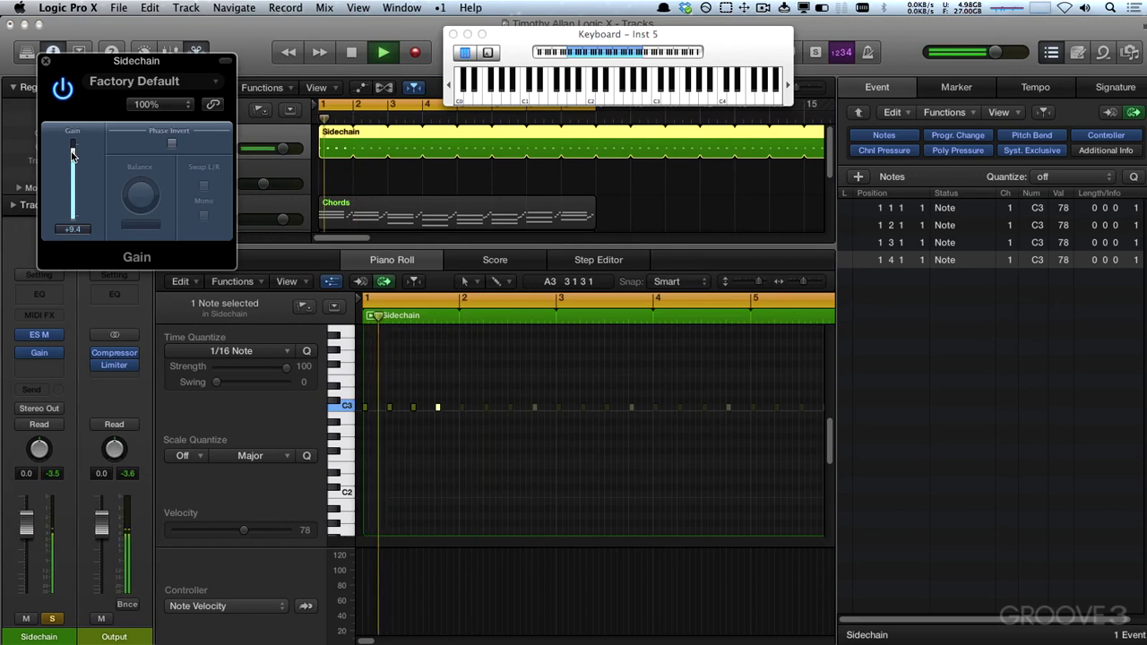
{"action": "left_click", "coordinate": [44, 64]}
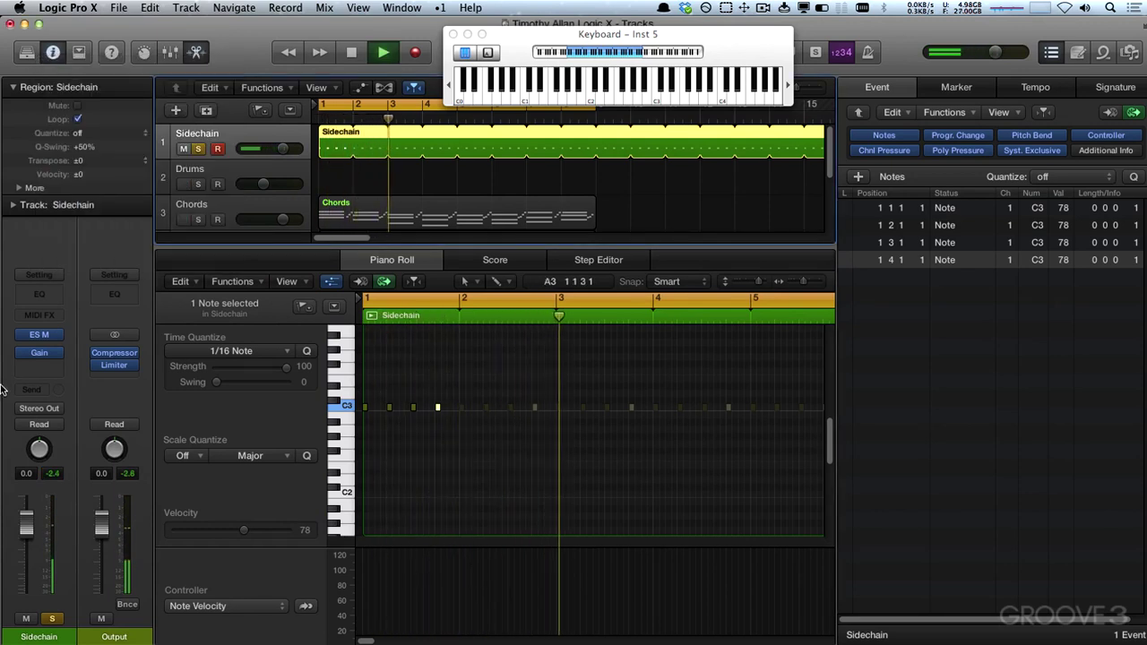
{"action": "key", "text": "space"}
Insert a mono Noise Gate after the Gain plug-in on the Sidechain track.
{"action": "left_click", "coordinate": [47, 368]}
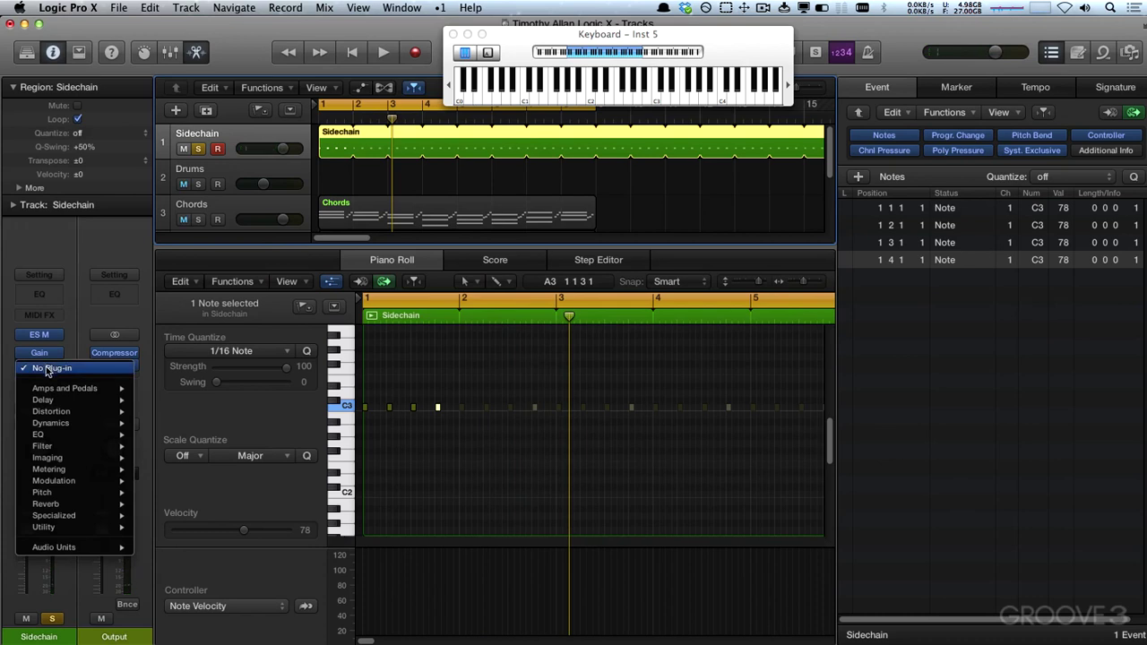
{"action": "mouse_move", "coordinate": [99, 550]}
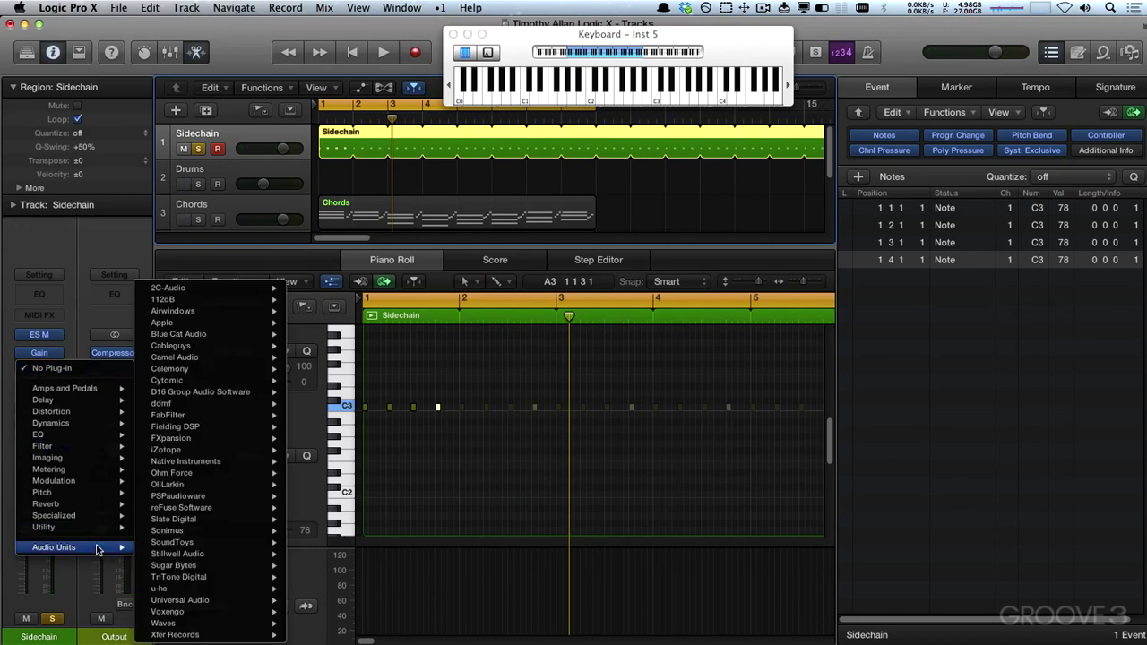
{"action": "mouse_move", "coordinate": [81, 447]}
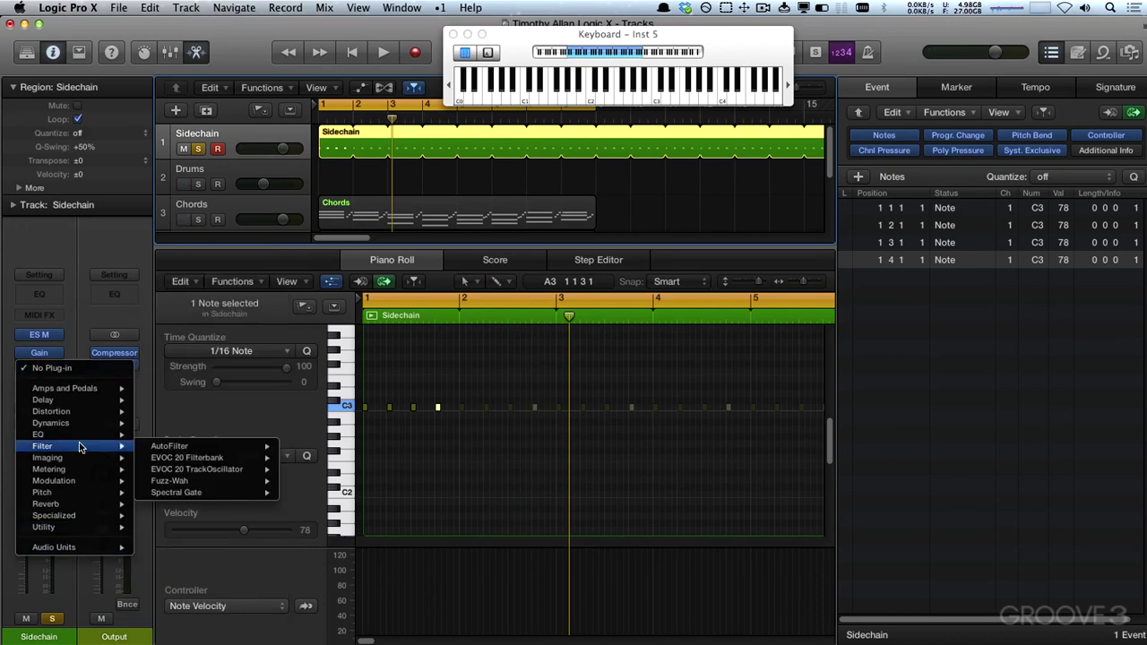
{"action": "mouse_move", "coordinate": [77, 415]}
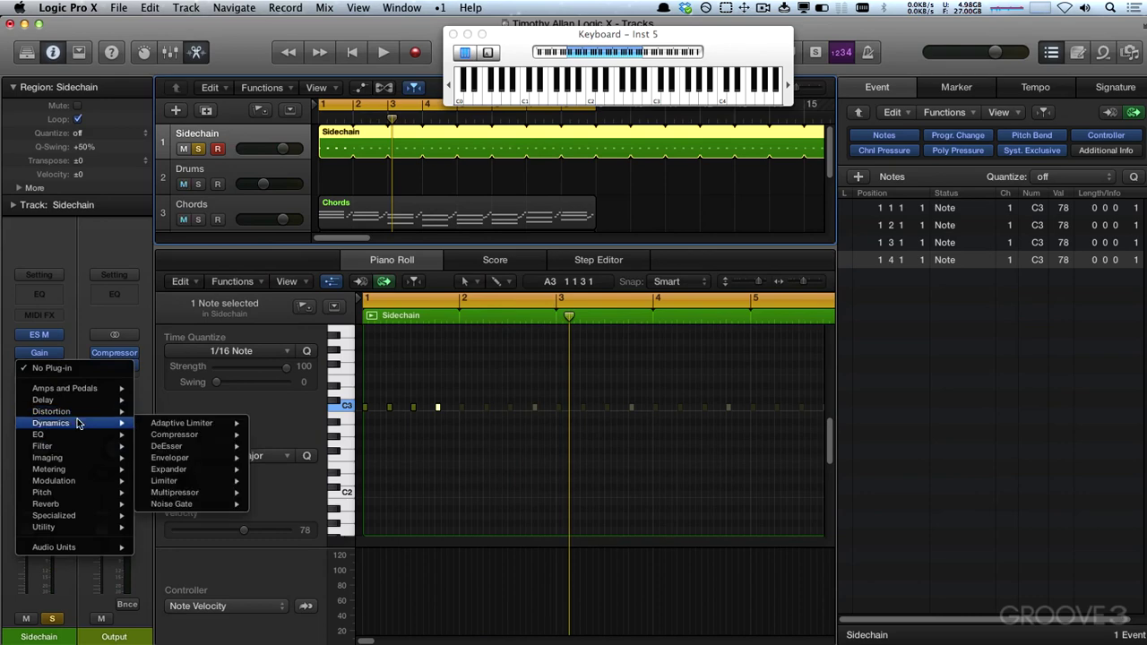
{"action": "mouse_move", "coordinate": [153, 424]}
{"action": "mouse_move", "coordinate": [201, 507]}
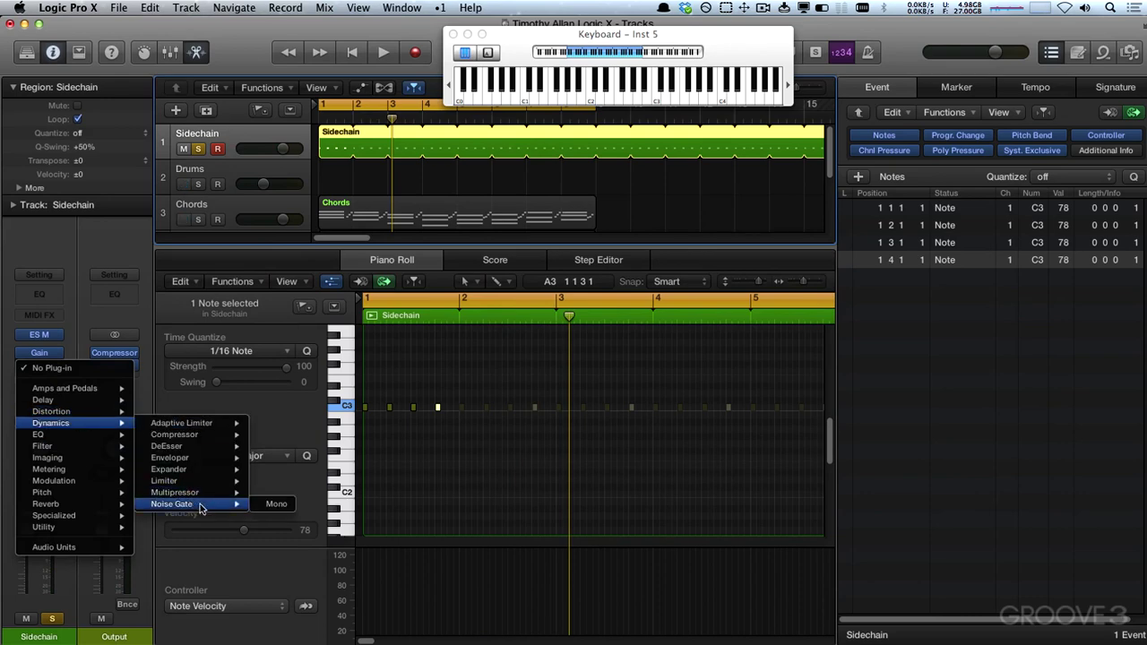
{"action": "left_click", "coordinate": [277, 507]}
Set the Noise Gate's Attack and Hold to 0 ms and Release to 2.0 ms during playback.
{"action": "key", "text": "space"}
{"action": "left_click_drag", "start_coordinate": [126, 56], "coordinate": [375, 284]}
{"action": "left_click_drag", "start_coordinate": [467, 341], "coordinate": [518, 354]}
{"action": "left_click_drag", "start_coordinate": [414, 344], "coordinate": [414, 355]}
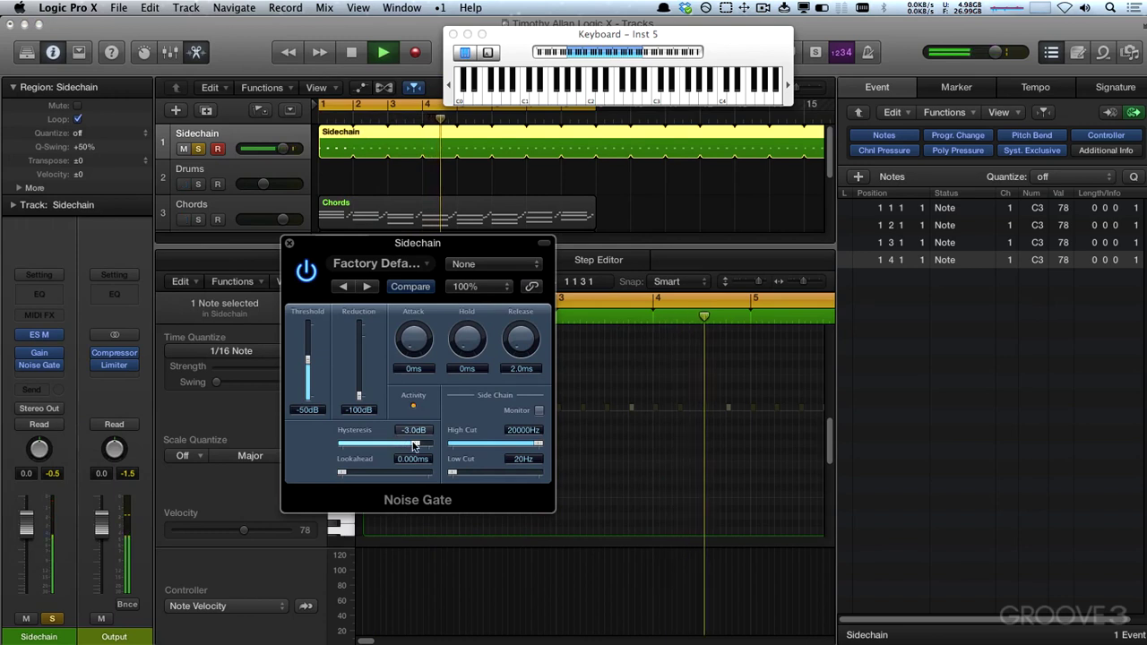
Set the Noise Gate threshold to -17 dB by ear, compare it against bypass, then close the plug-in and stop playback.
{"action": "left_click_drag", "start_coordinate": [307, 384], "coordinate": [307, 332]}
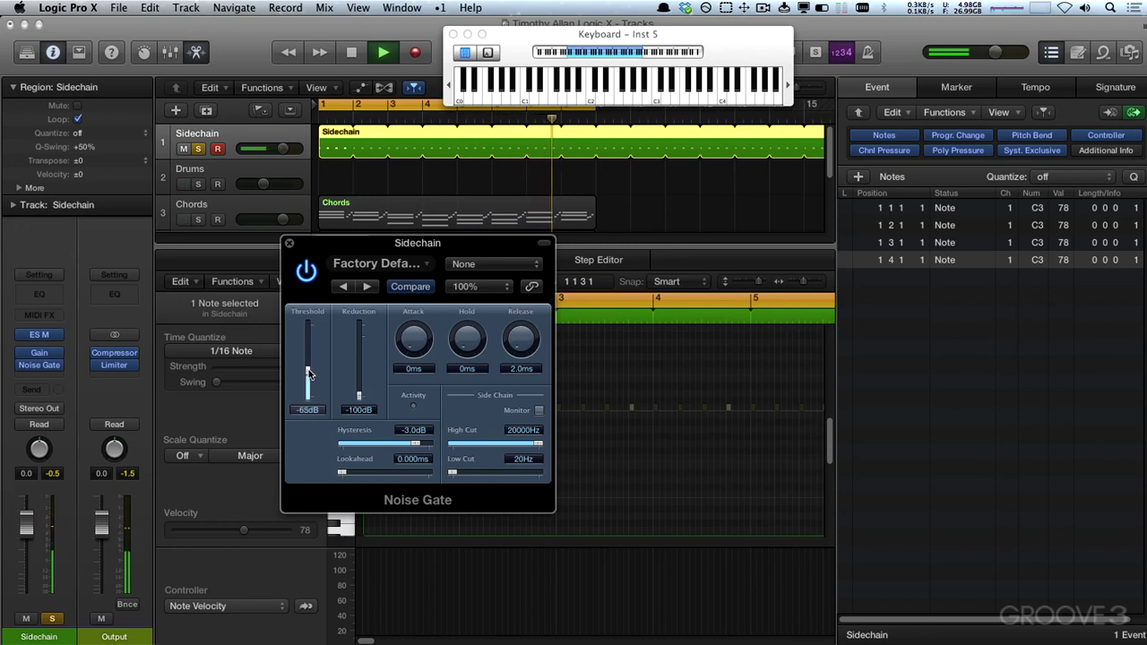
{"action": "left_click_drag", "start_coordinate": [307, 394], "coordinate": [307, 337]}
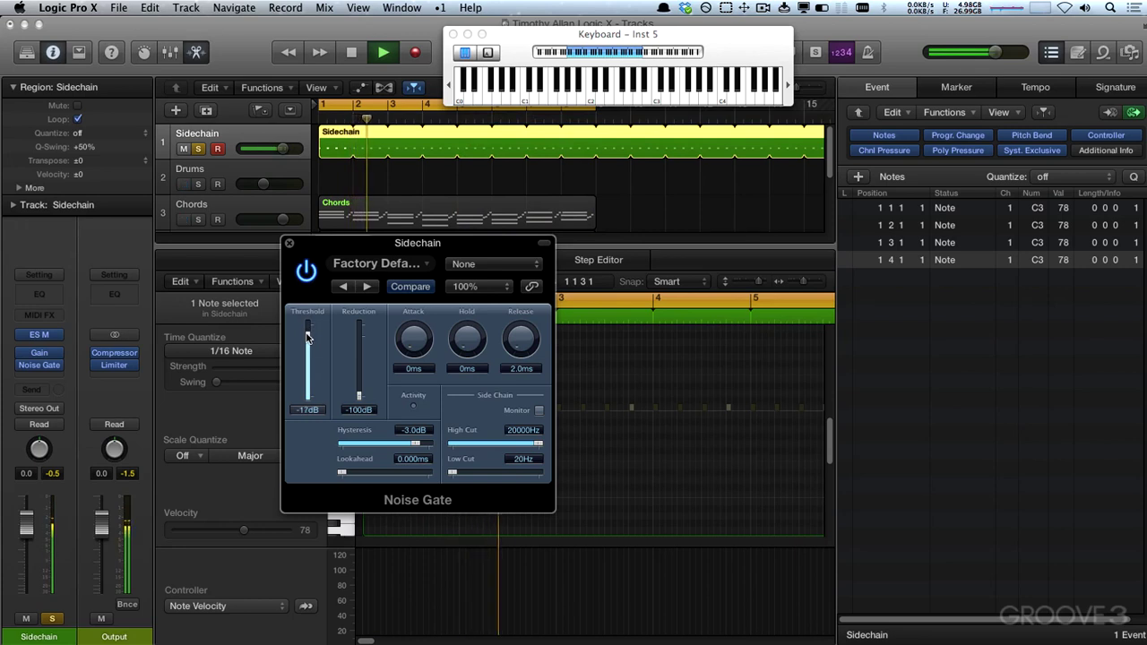
{"action": "left_click", "coordinate": [306, 272]}
{"action": "left_click", "coordinate": [305, 272]}
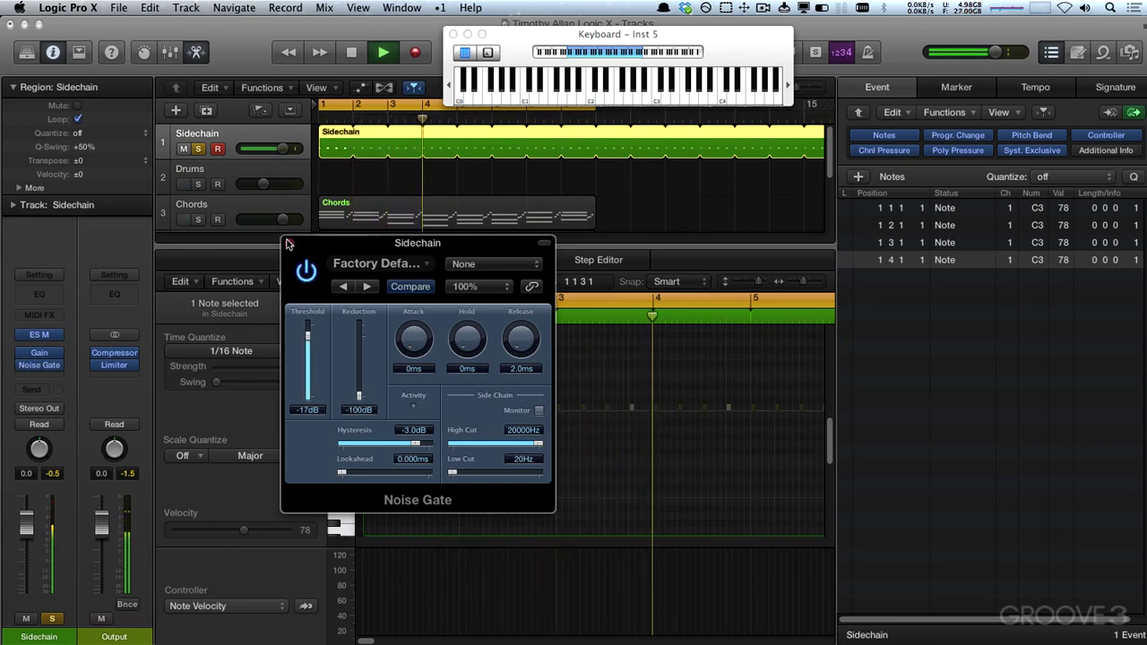
{"action": "left_click", "coordinate": [288, 243]}
{"action": "key", "text": "space"}
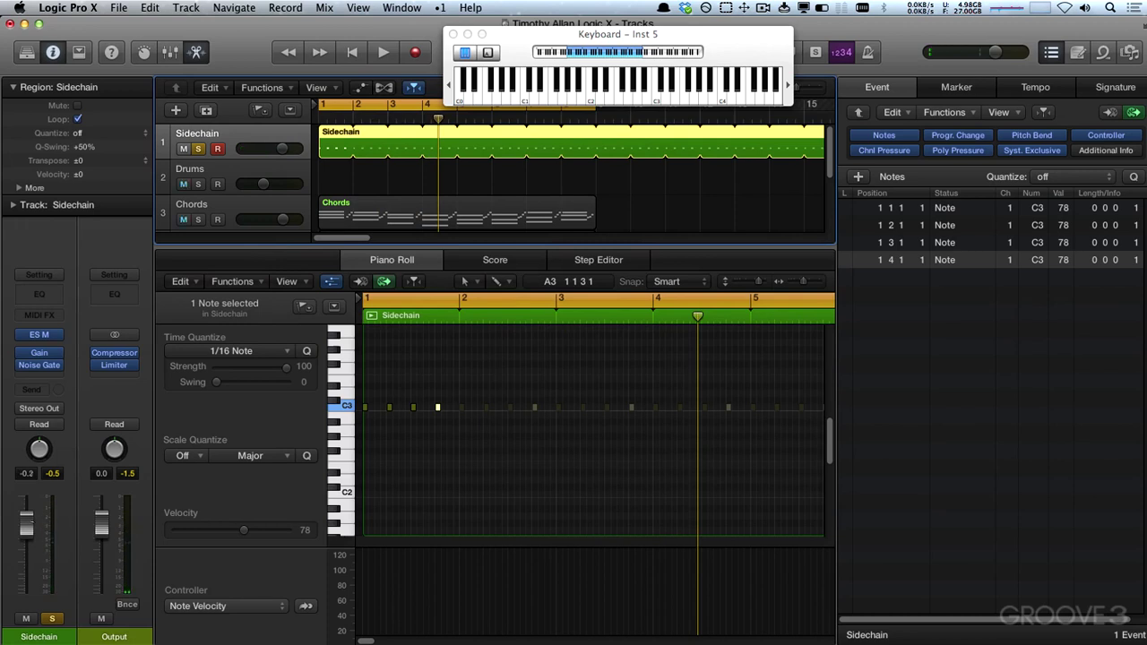
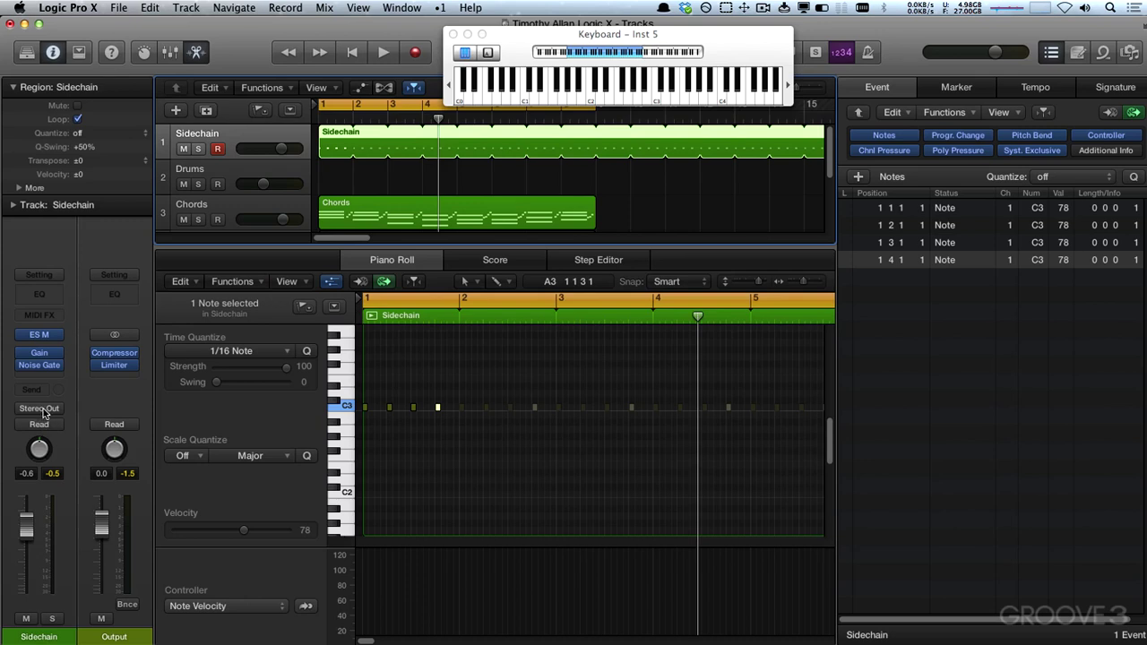
Route the Sidechain track's output to Bus 64.
{"action": "left_click", "coordinate": [43, 409]}
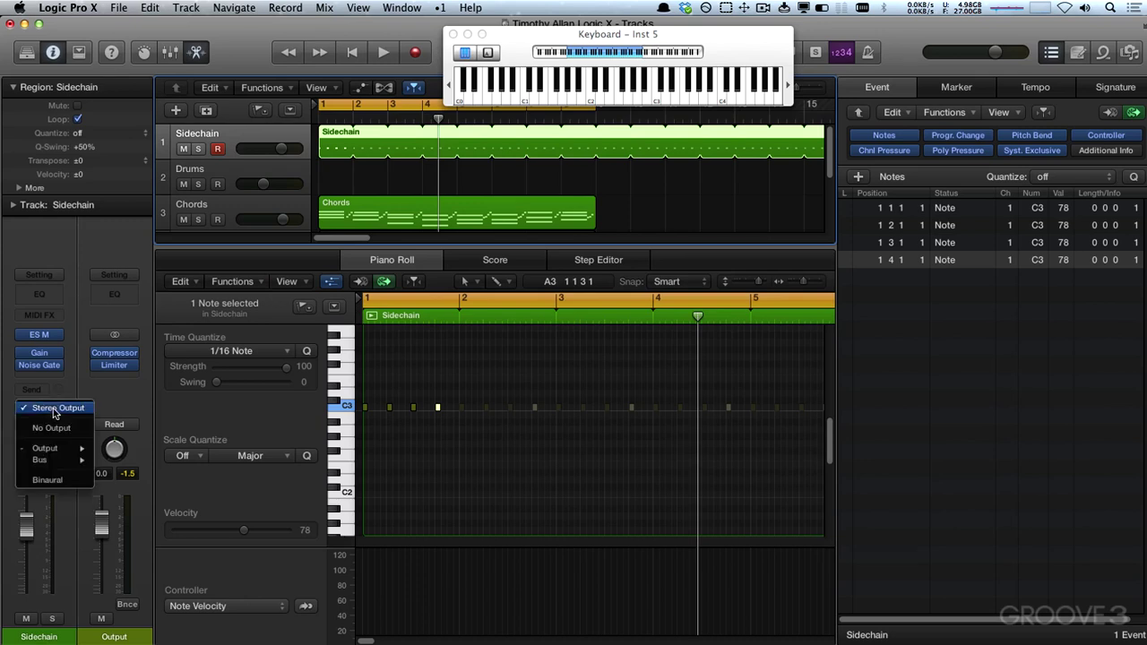
{"action": "mouse_move", "coordinate": [50, 450]}
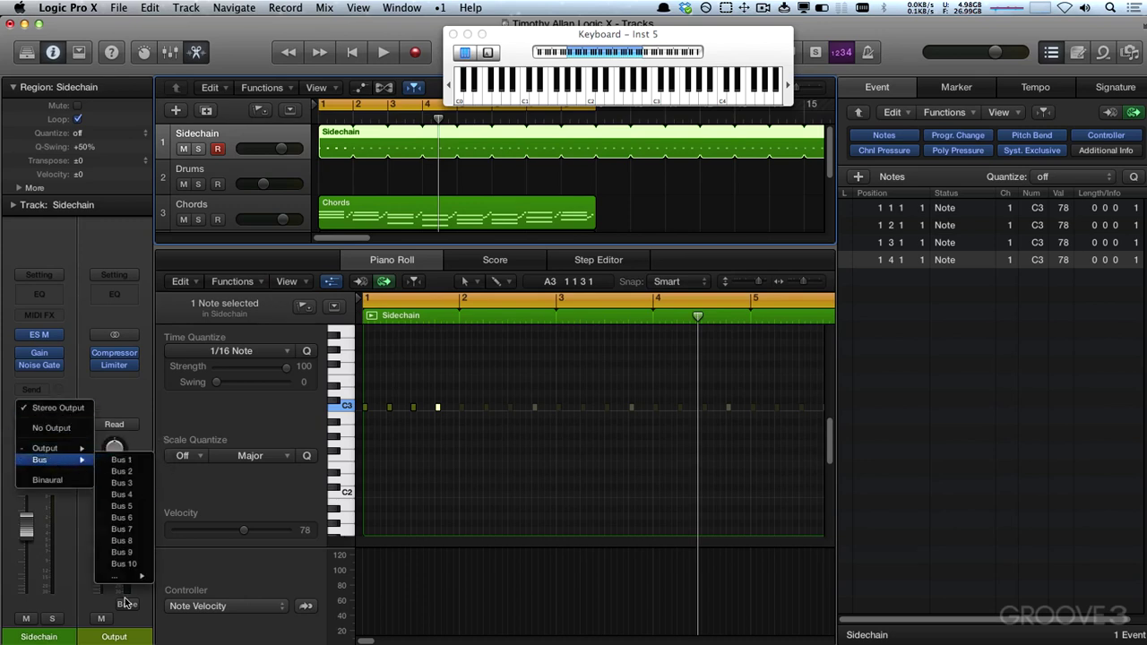
{"action": "mouse_move", "coordinate": [126, 581]}
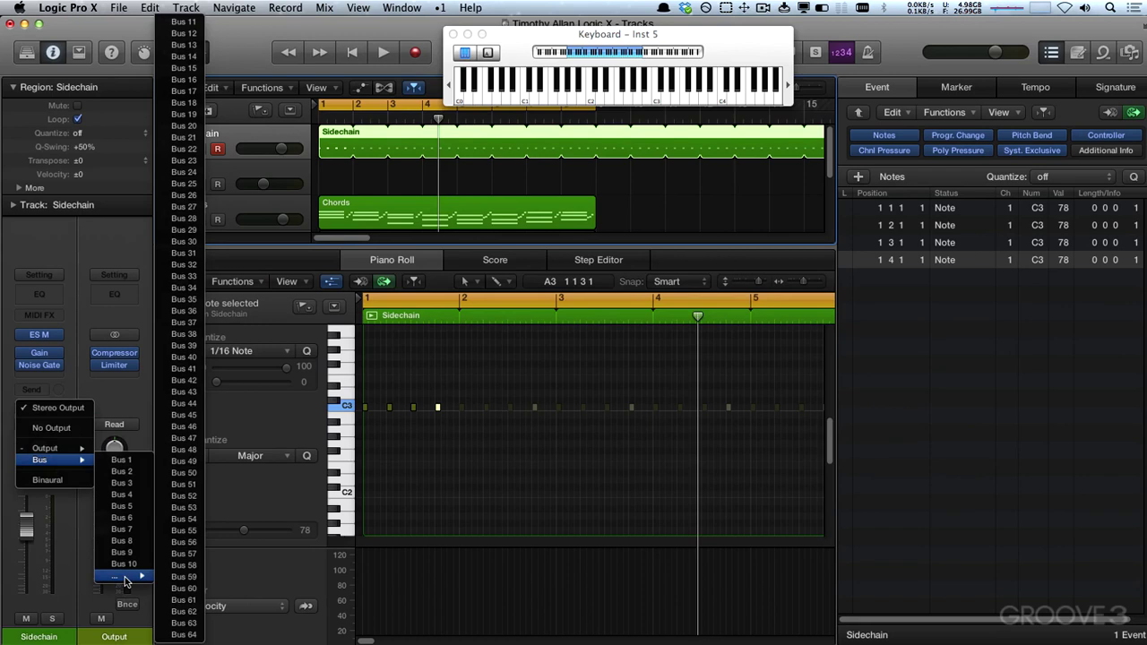
{"action": "left_click", "coordinate": [179, 635]}
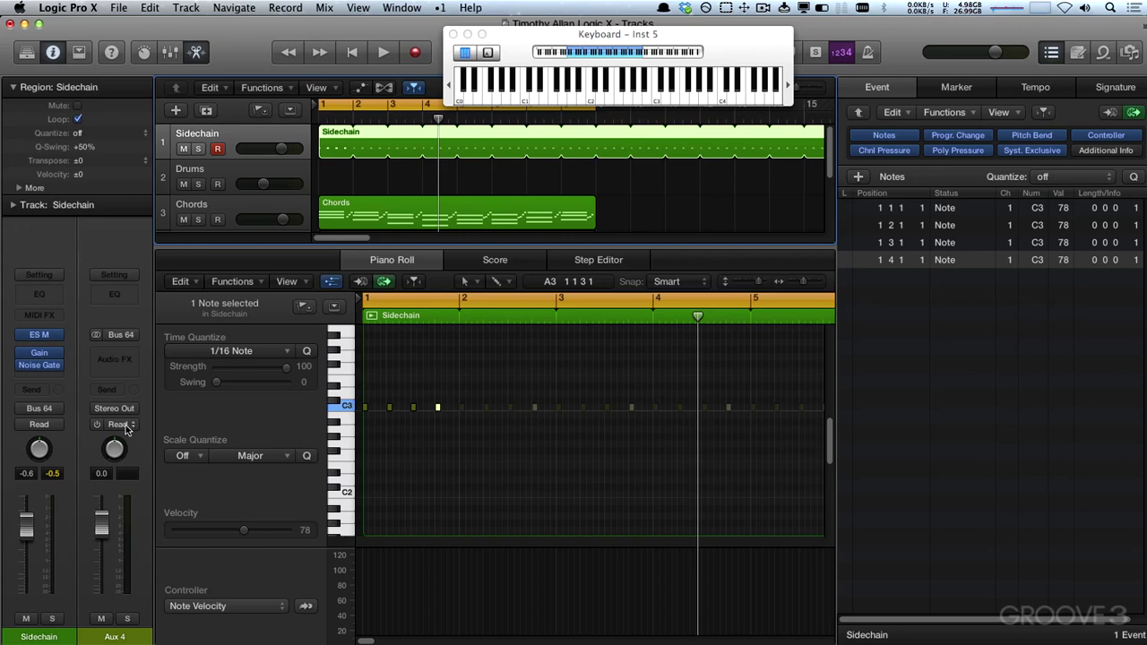
Show the mixer with full channel strips and rename the Aux 4 channel as SC Bus.
{"action": "key", "text": "x"}
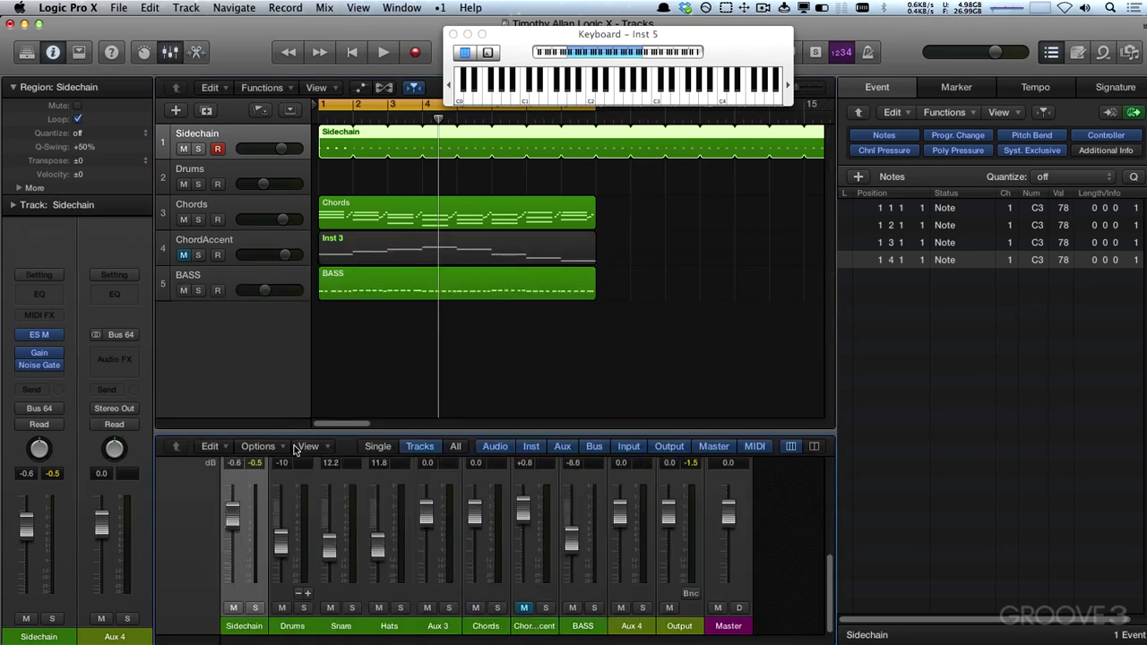
{"action": "left_click_drag", "start_coordinate": [725, 433], "coordinate": [726, 271]}
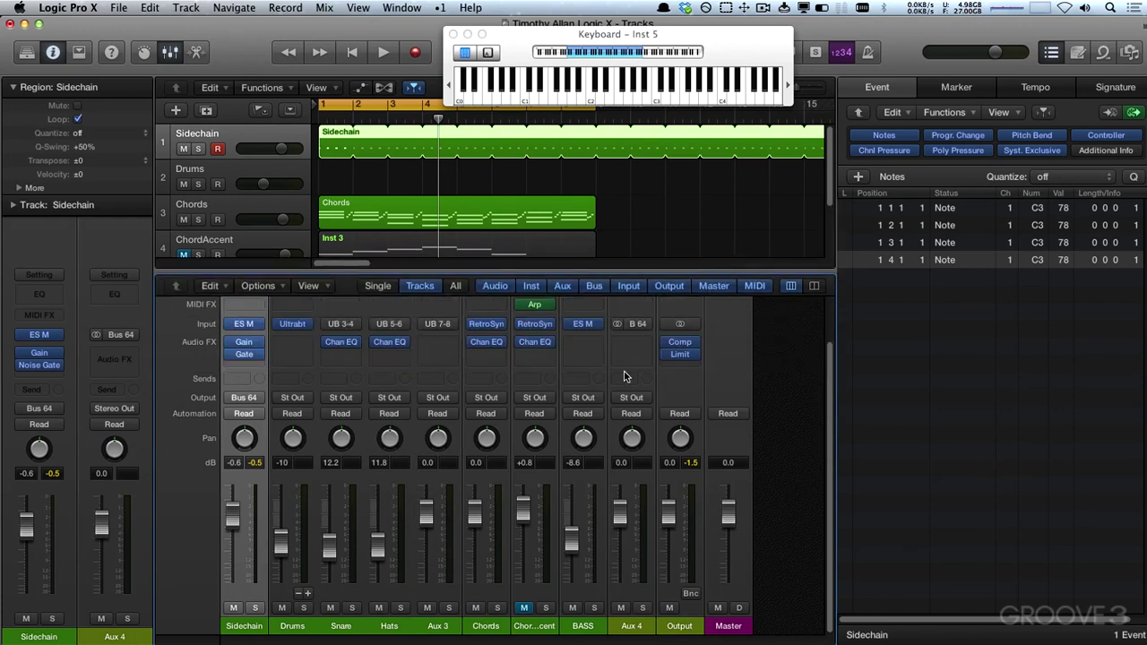
{"action": "double_click", "coordinate": [631, 625]}
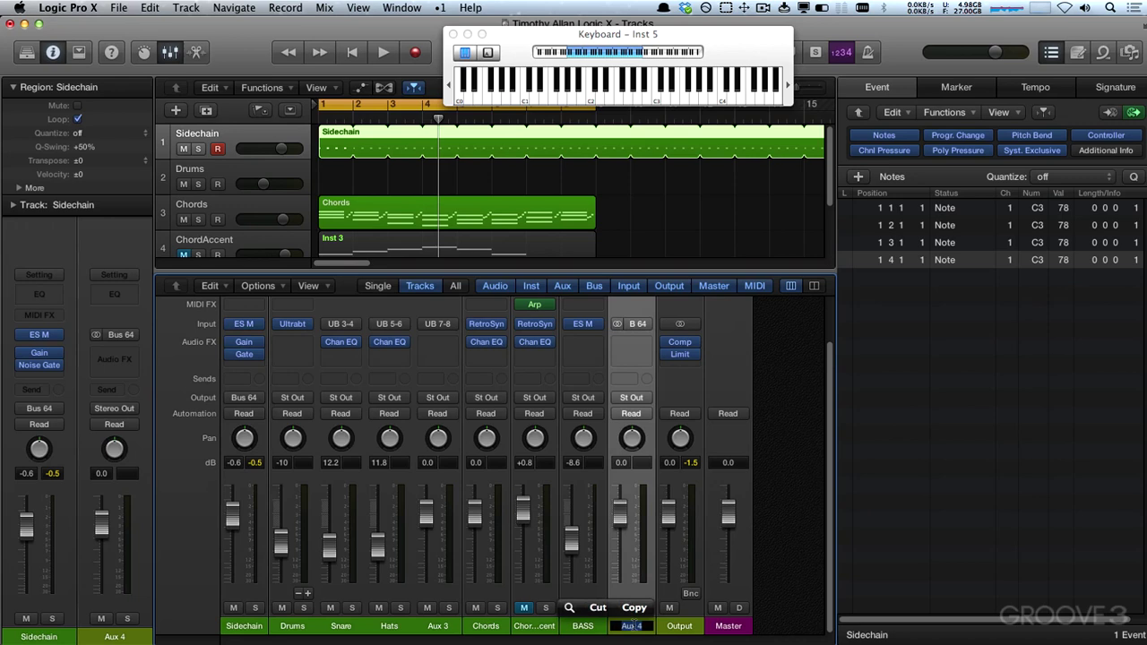
{"action": "type", "text": "SC Bus"}
{"action": "key", "text": "Return"}
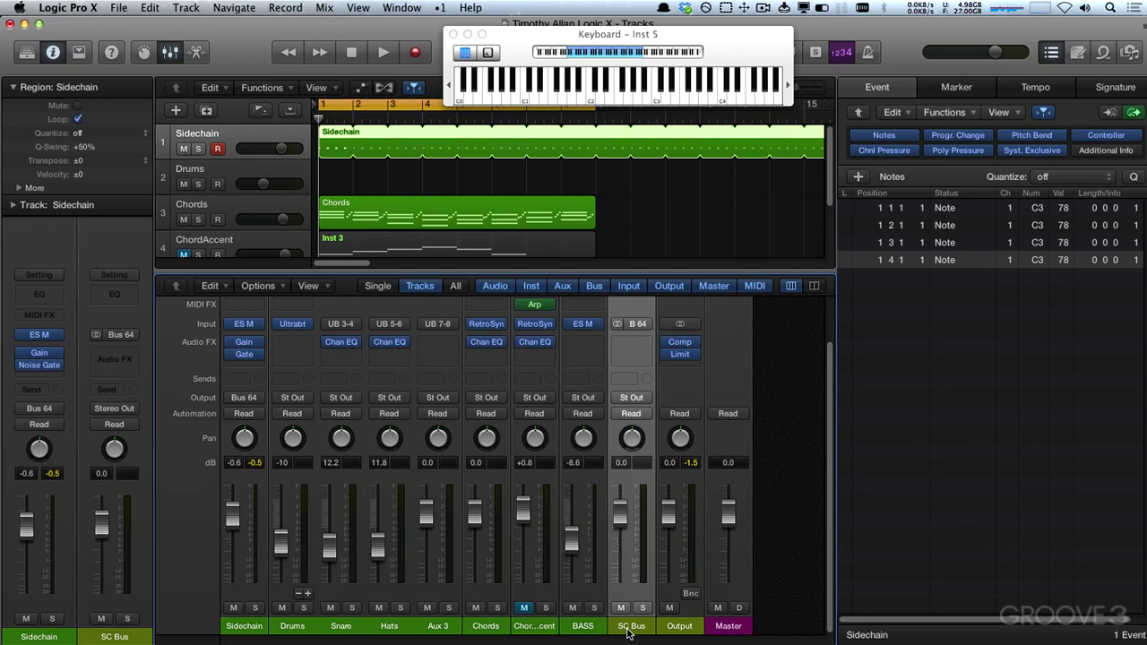
Set the SC Bus channel's output to No Output and deselect the regions in the arrangement.
{"action": "left_click", "coordinate": [633, 398]}
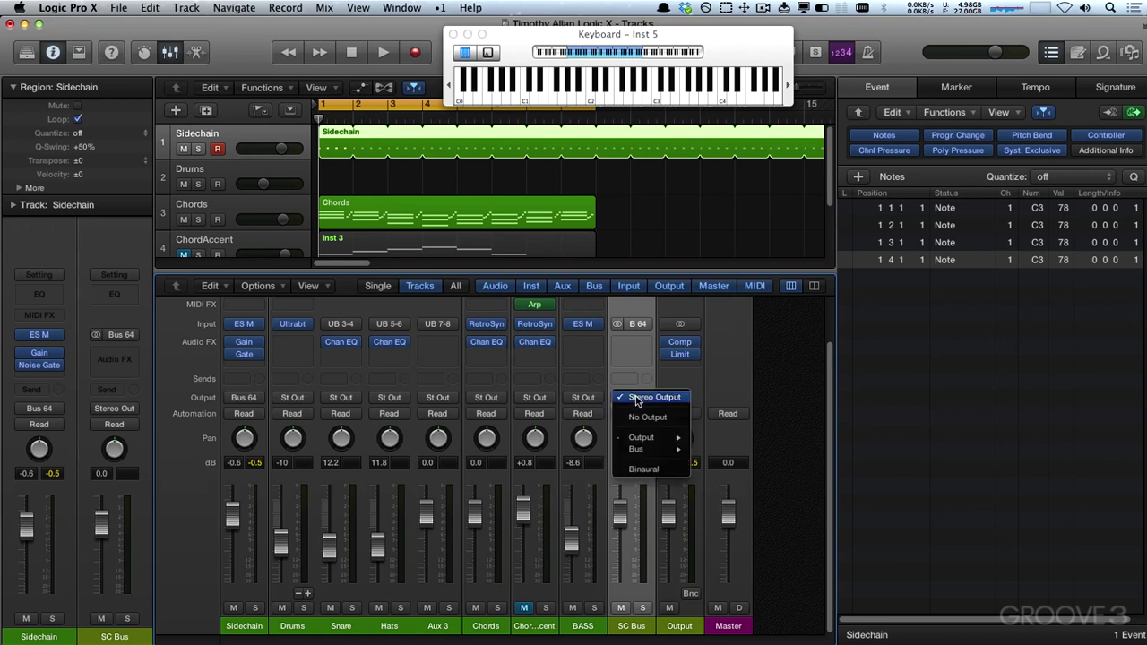
{"action": "left_click", "coordinate": [638, 415]}
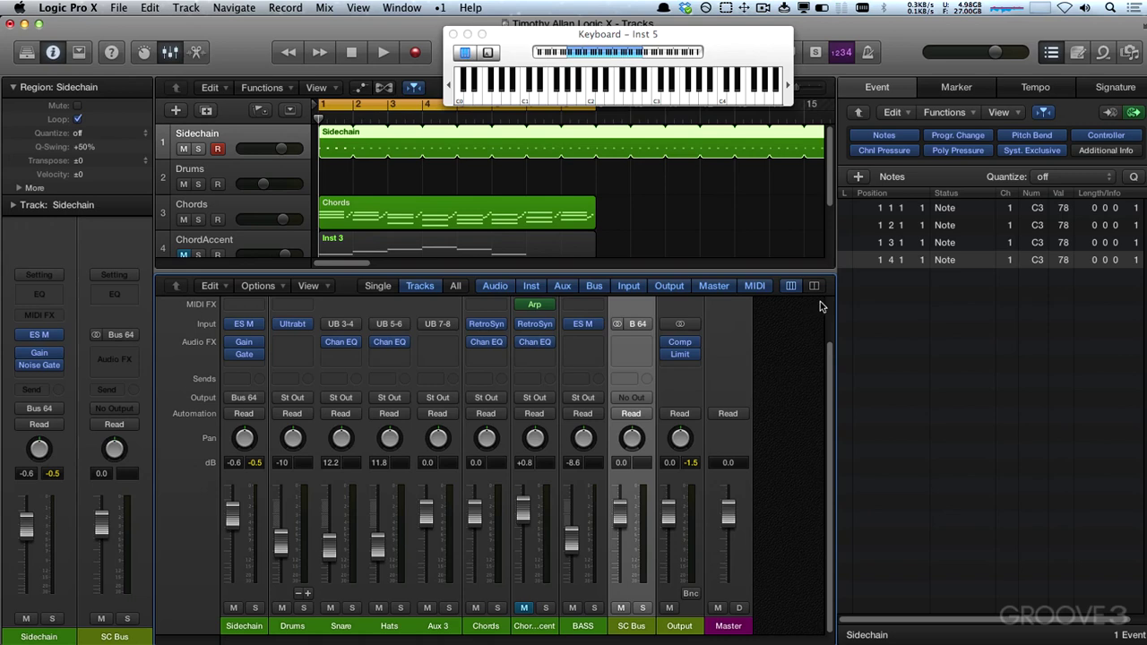
{"action": "scroll", "coordinate": [827, 309], "scroll_direction": "up", "scroll_amount": 3}
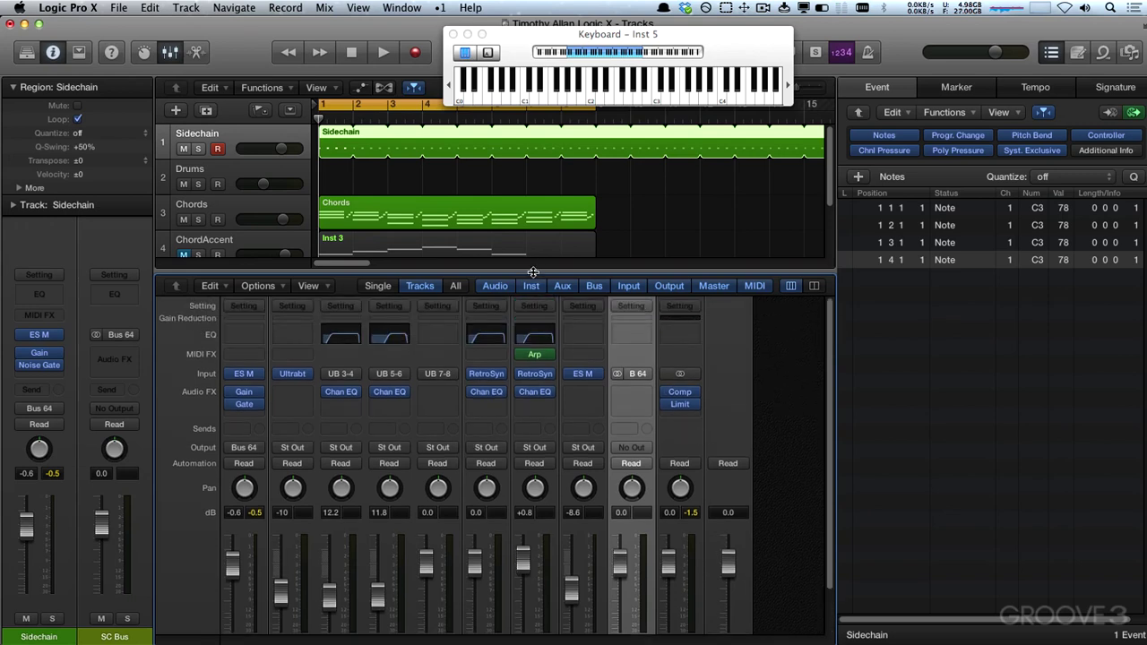
{"action": "left_click_drag", "start_coordinate": [534, 272], "coordinate": [554, 406]}
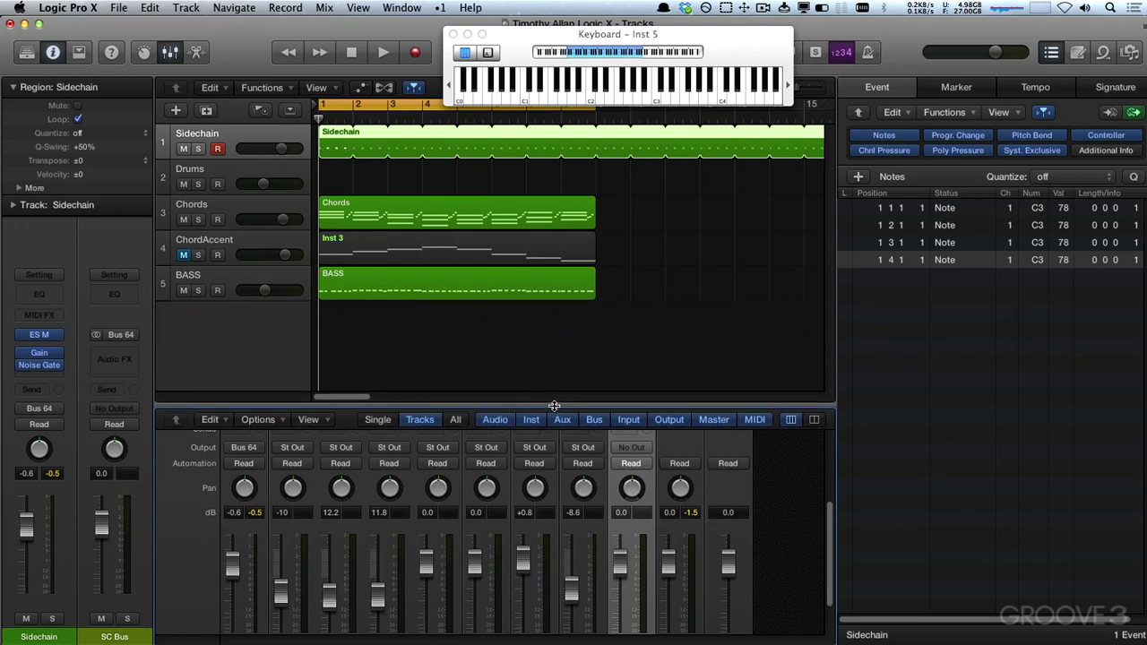
{"action": "left_click", "coordinate": [441, 360]}
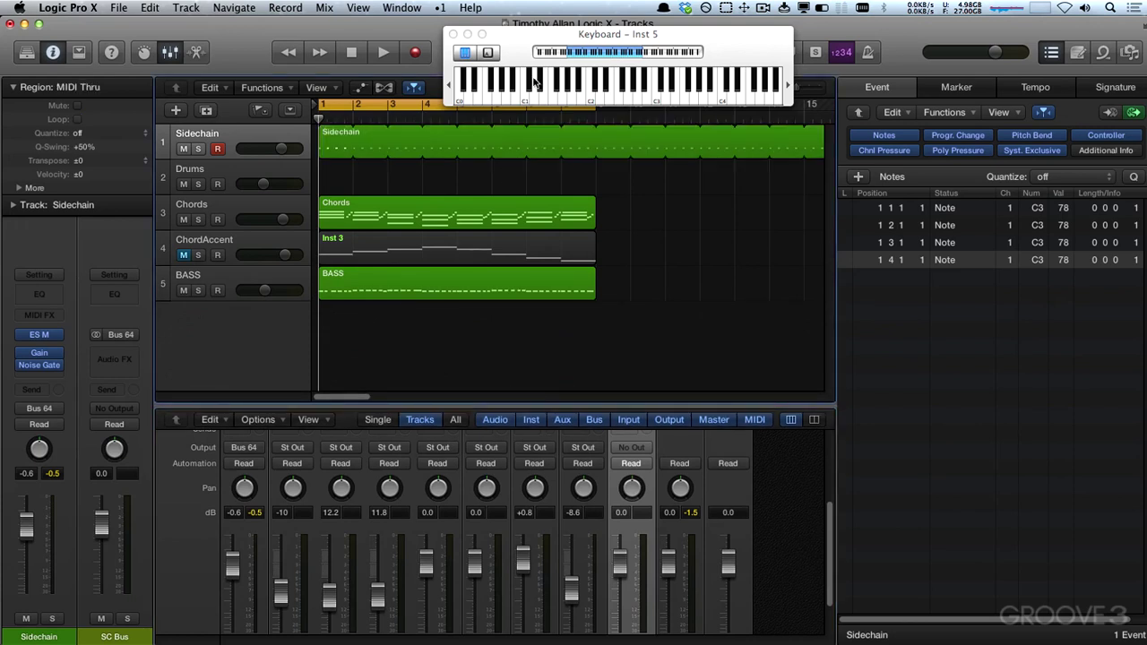
{"action": "left_click_drag", "start_coordinate": [517, 40], "coordinate": [699, 85]}
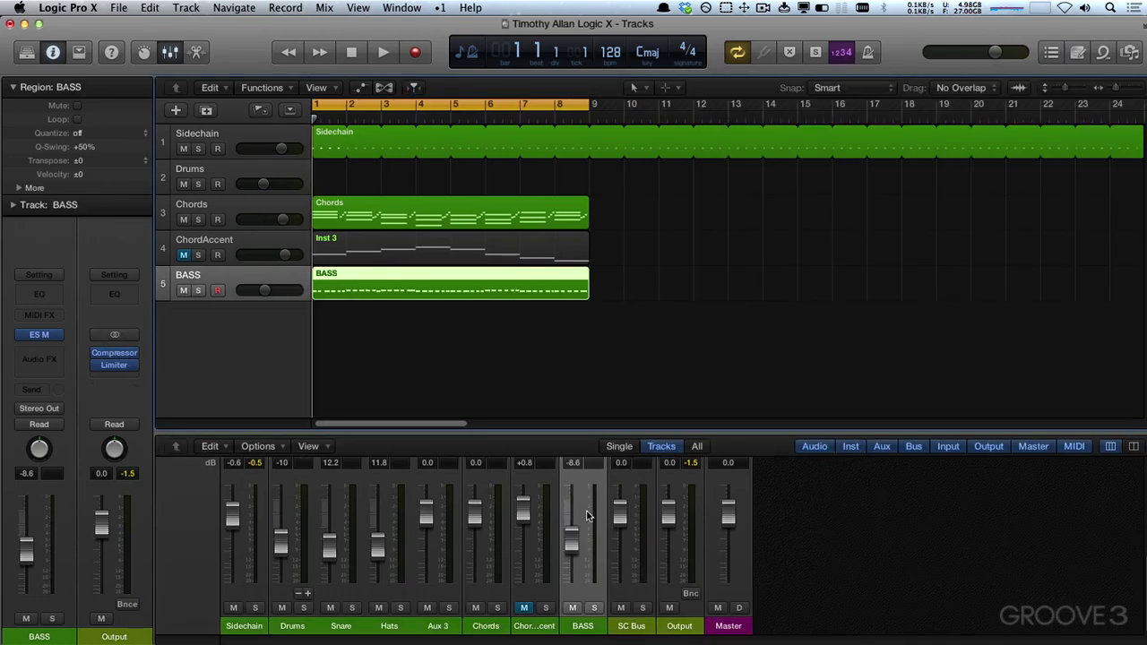
Insert a mono Compressor on the BASS channel in the mixer.
{"action": "left_click_drag", "start_coordinate": [584, 432], "coordinate": [595, 261]}
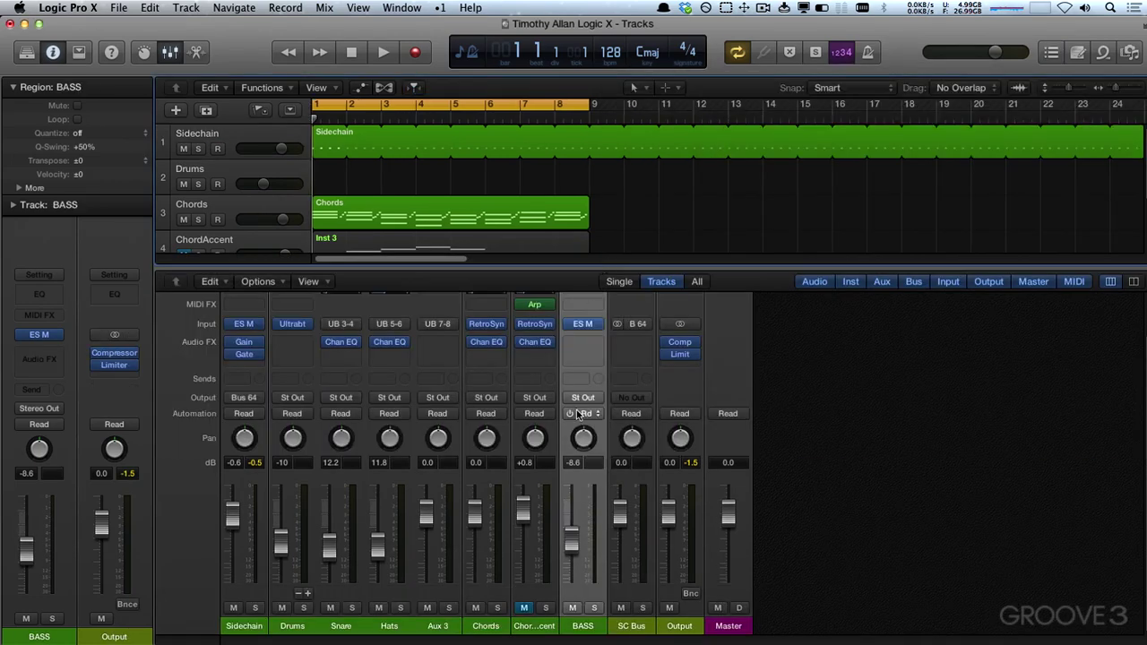
{"action": "left_click", "coordinate": [593, 344]}
{"action": "mouse_move", "coordinate": [609, 402]}
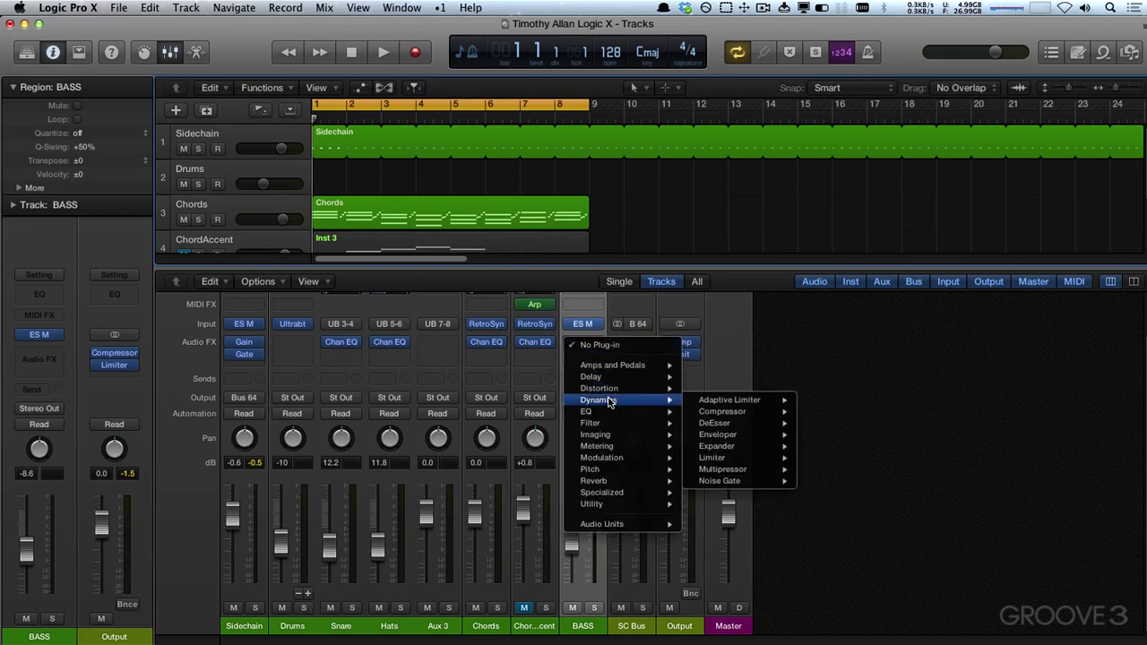
{"action": "mouse_move", "coordinate": [712, 411]}
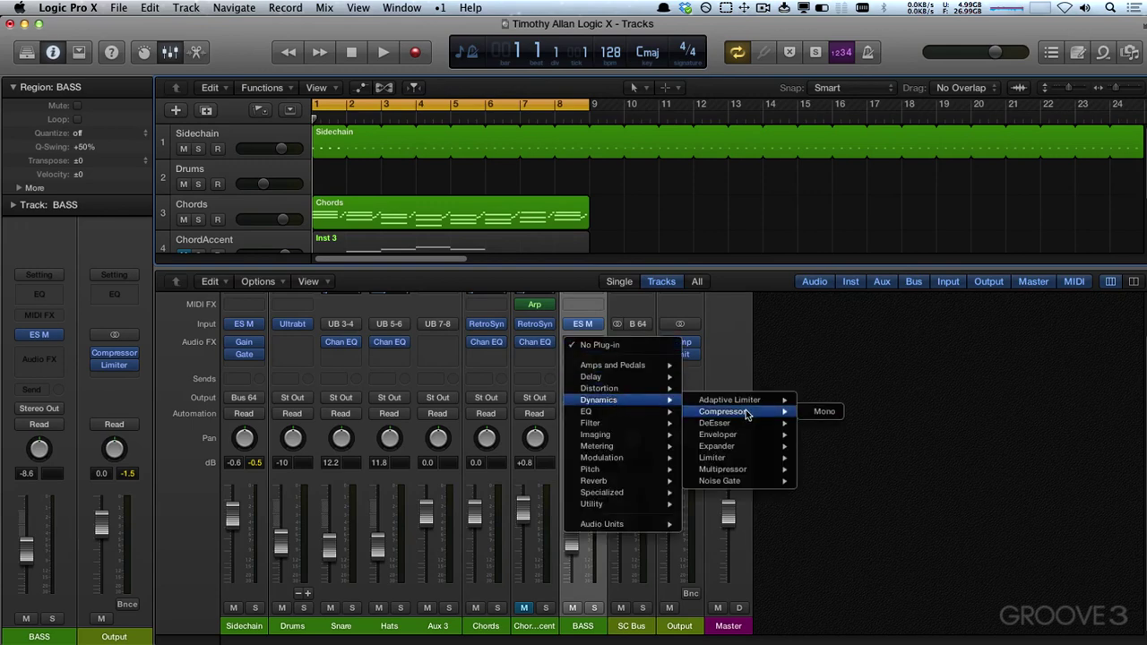
{"action": "left_click", "coordinate": [823, 410]}
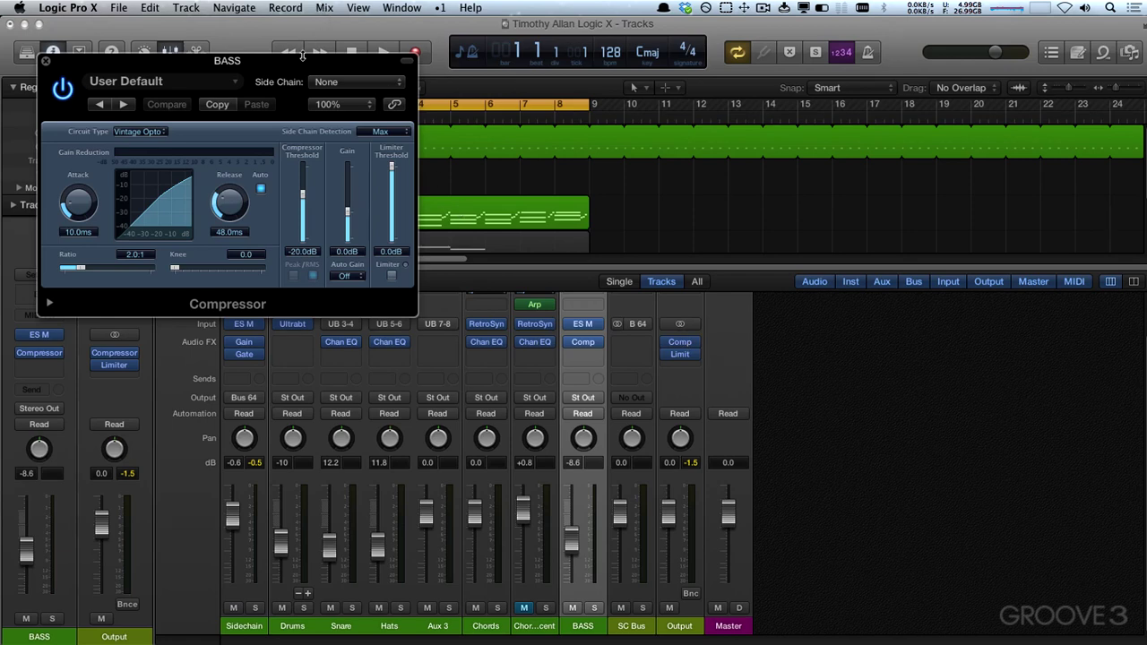
Set the BASS Compressor's side chain source to Bus 64 and place its window clear of the channel strips.
{"action": "left_click_drag", "start_coordinate": [303, 57], "coordinate": [1006, 227]}
{"action": "left_click", "coordinate": [1071, 246]}
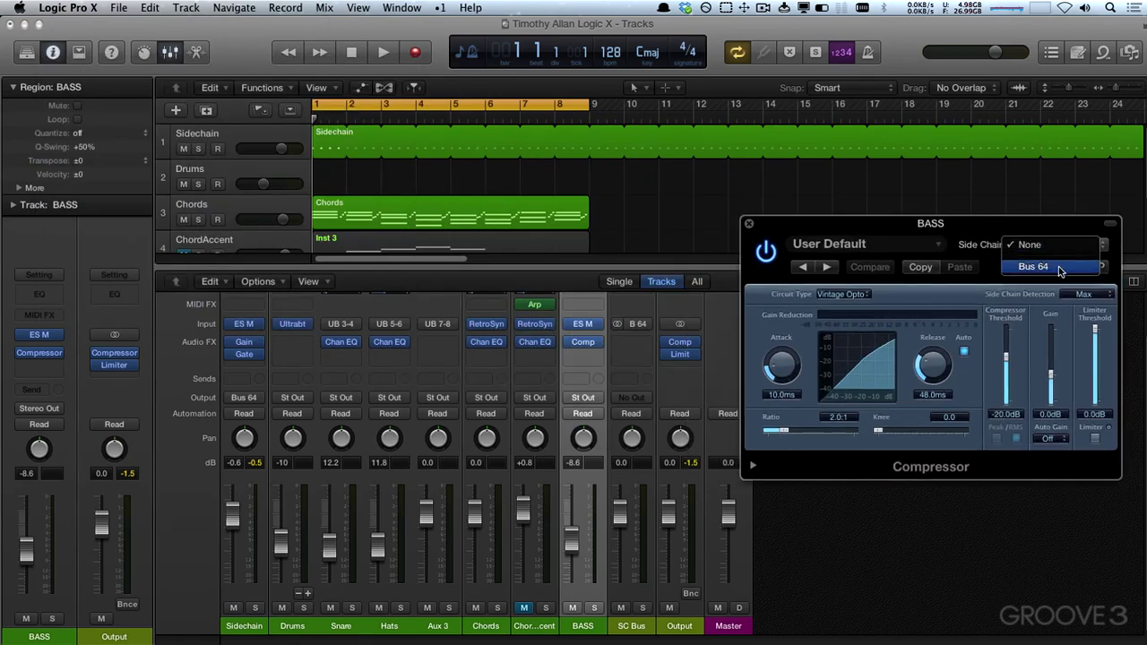
{"action": "left_click", "coordinate": [1061, 268]}
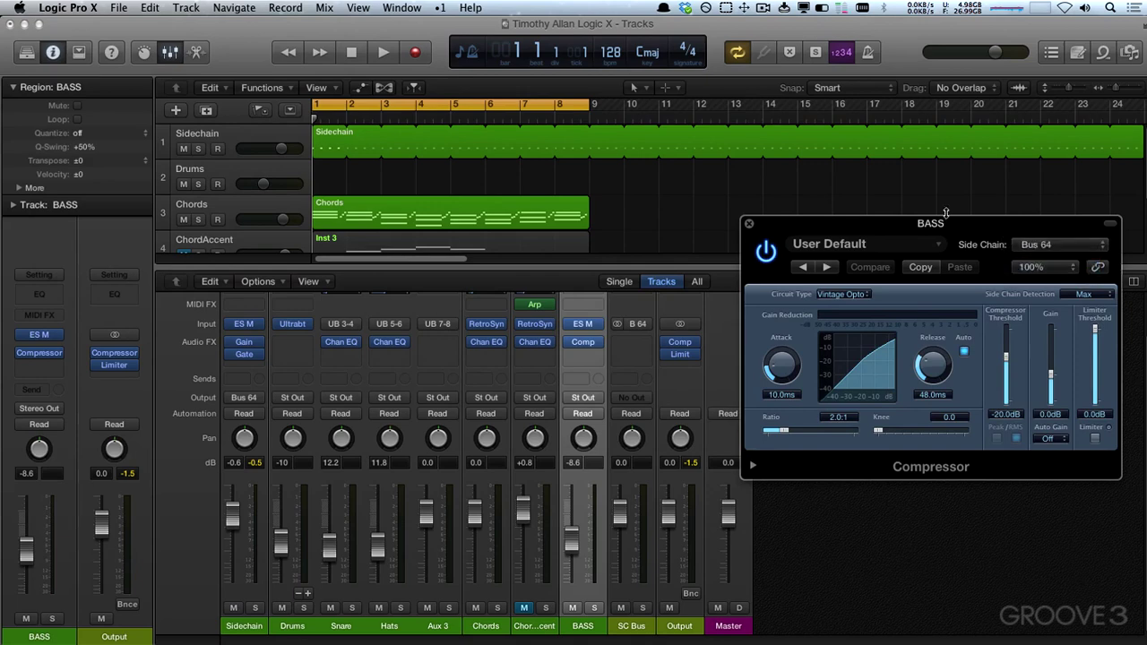
{"action": "left_click_drag", "start_coordinate": [946, 225], "coordinate": [943, 212]}
Play the mix briefly and change the BASS Compressor's circuit type to Studio VCA.
{"action": "key", "text": "space"}
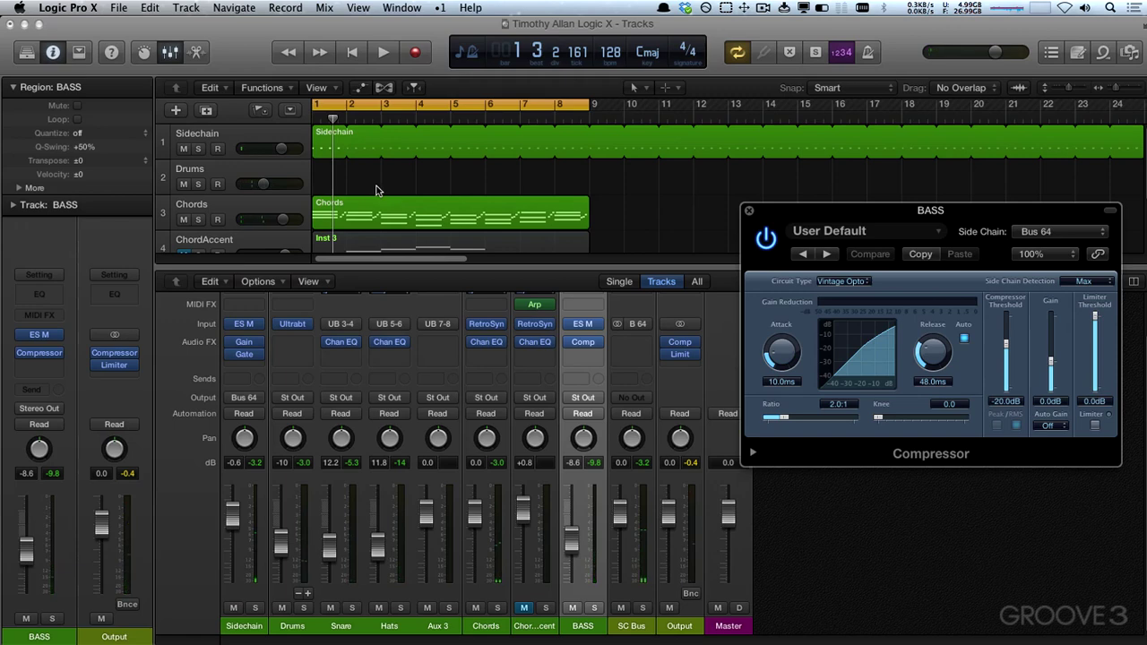
{"action": "key", "text": "space"}
{"action": "left_click", "coordinate": [938, 232]}
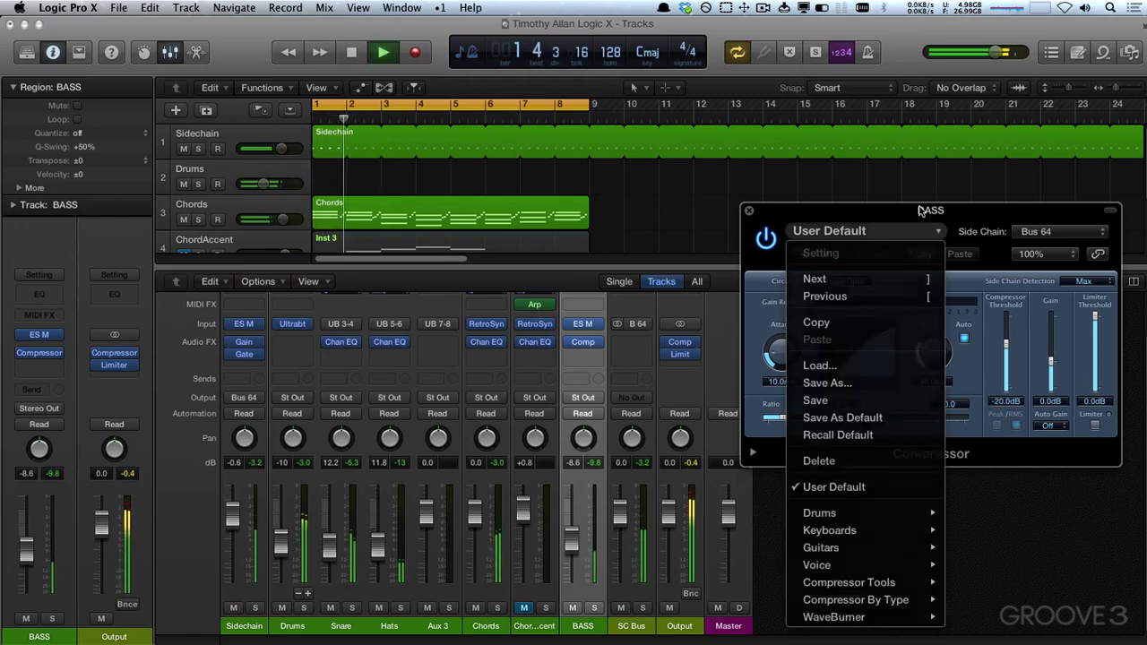
{"action": "key", "text": "Escape"}
{"action": "key", "text": "space"}
{"action": "left_click", "coordinate": [838, 282]}
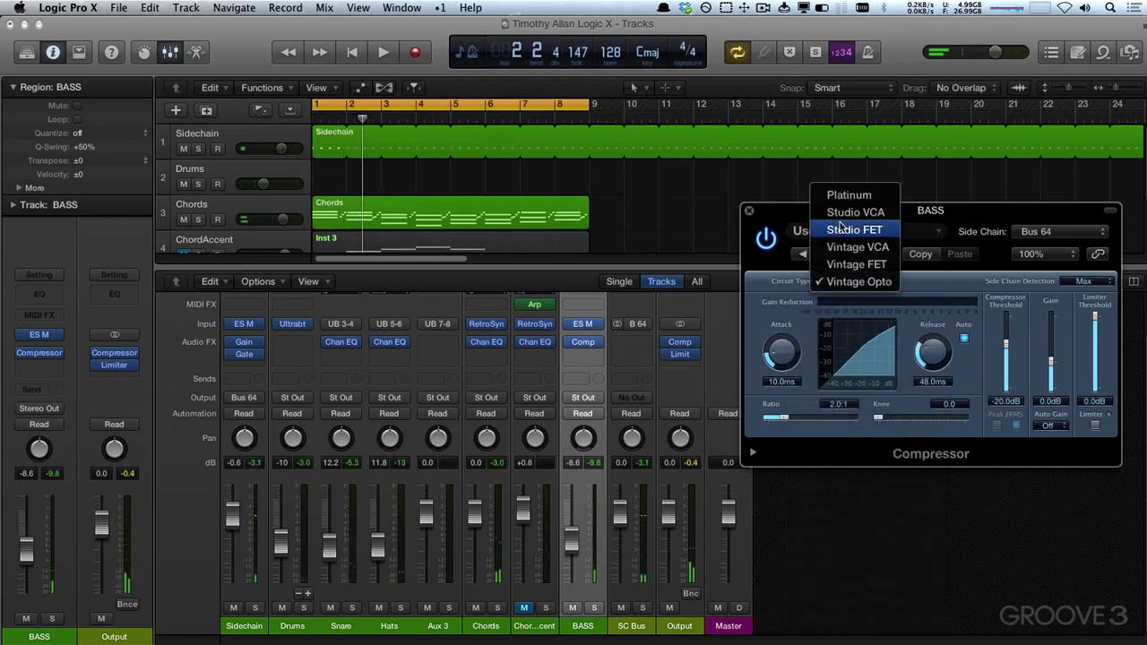
{"action": "left_click", "coordinate": [856, 212]}
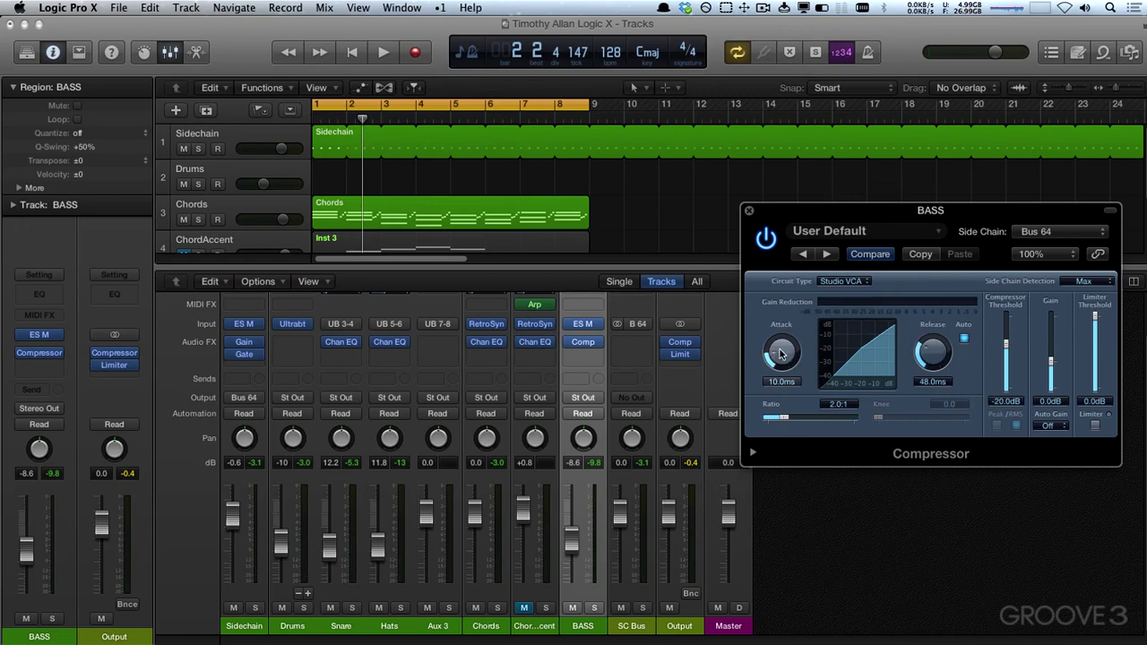
Turn off Auto release on the BASS Compressor and set its ratio to 7.7:1 and threshold to -38.5 dB.
{"action": "left_click", "coordinate": [963, 337]}
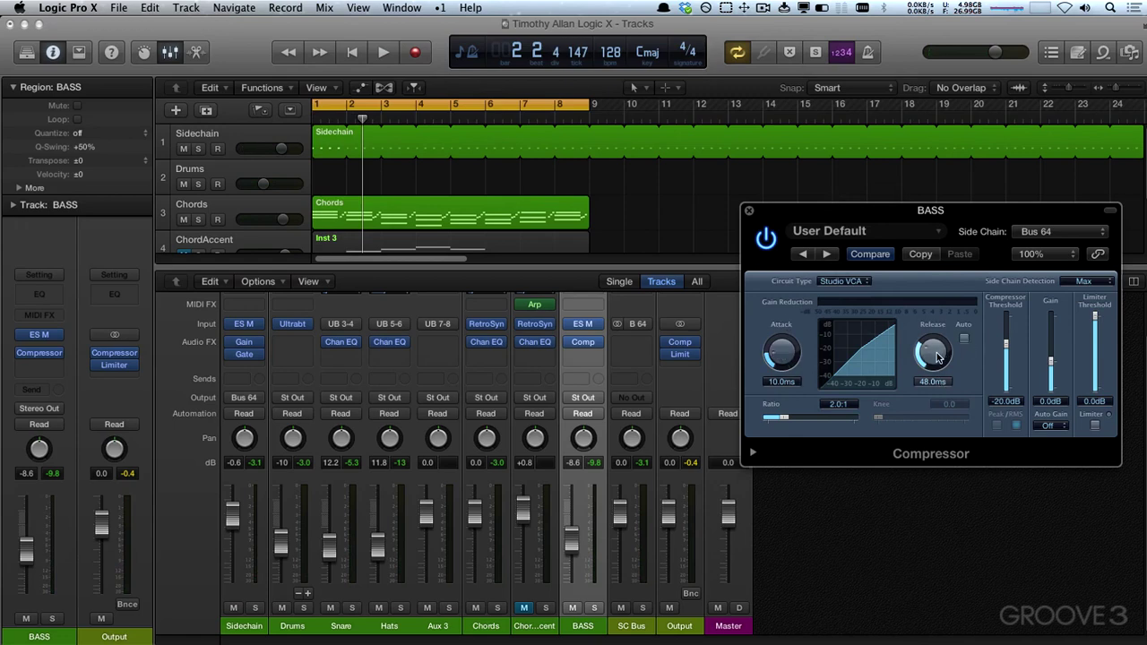
{"action": "left_click_drag", "start_coordinate": [821, 422], "coordinate": [823, 421]}
{"action": "left_click_drag", "start_coordinate": [1006, 346], "coordinate": [1008, 370]}
Solo the BASS and Sidechain tracks and play them together from the start of the cycle.
{"action": "key", "text": "space"}
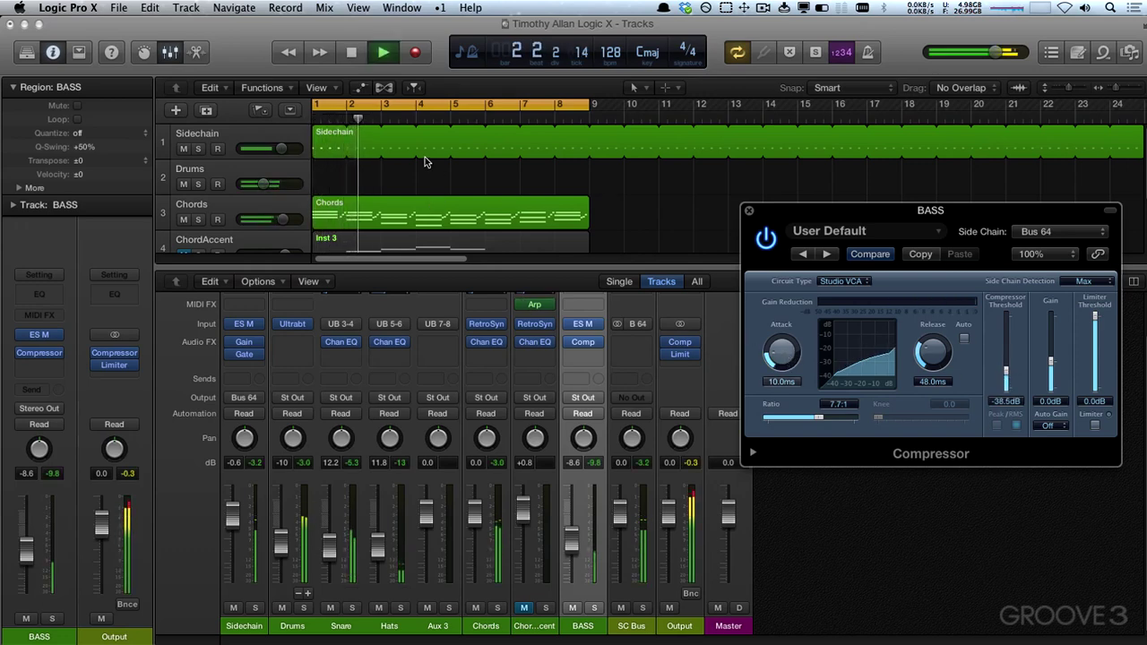
{"action": "scroll", "coordinate": [430, 179], "scroll_direction": "down", "scroll_amount": 2}
{"action": "left_click", "coordinate": [594, 608]}
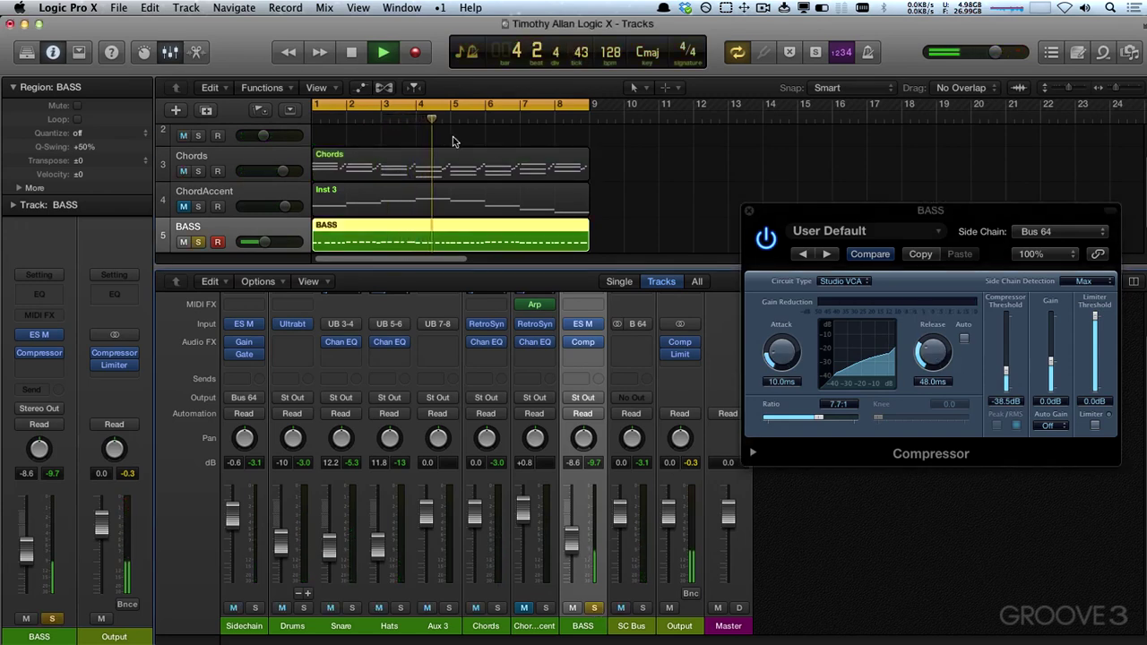
{"action": "key", "text": "space"}
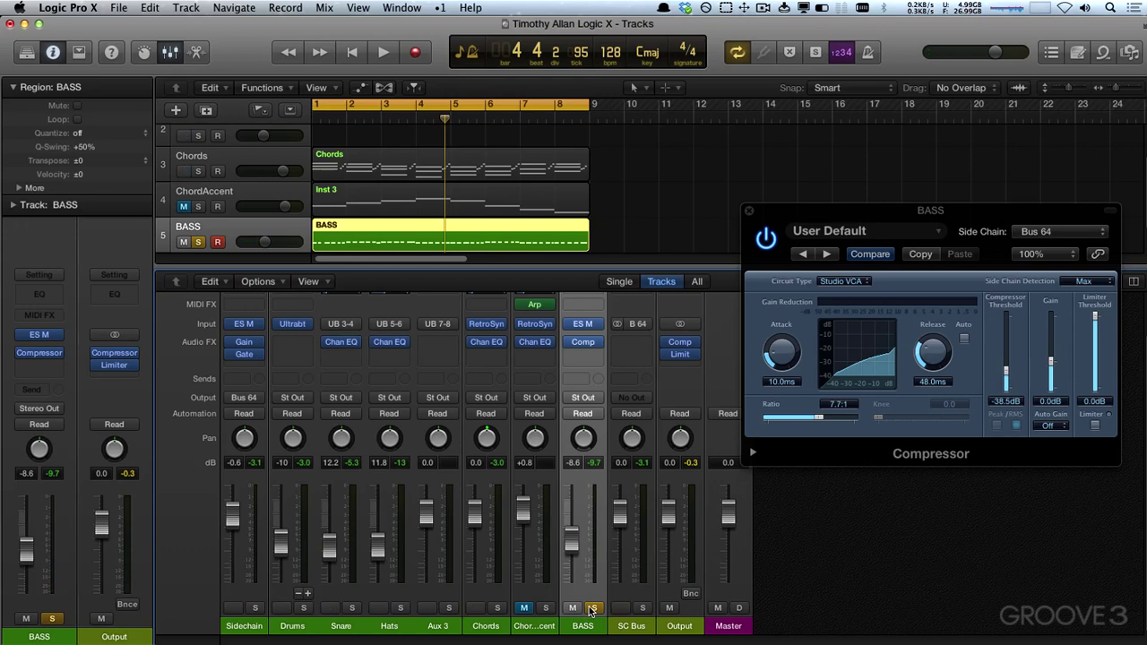
{"action": "key", "text": "space"}
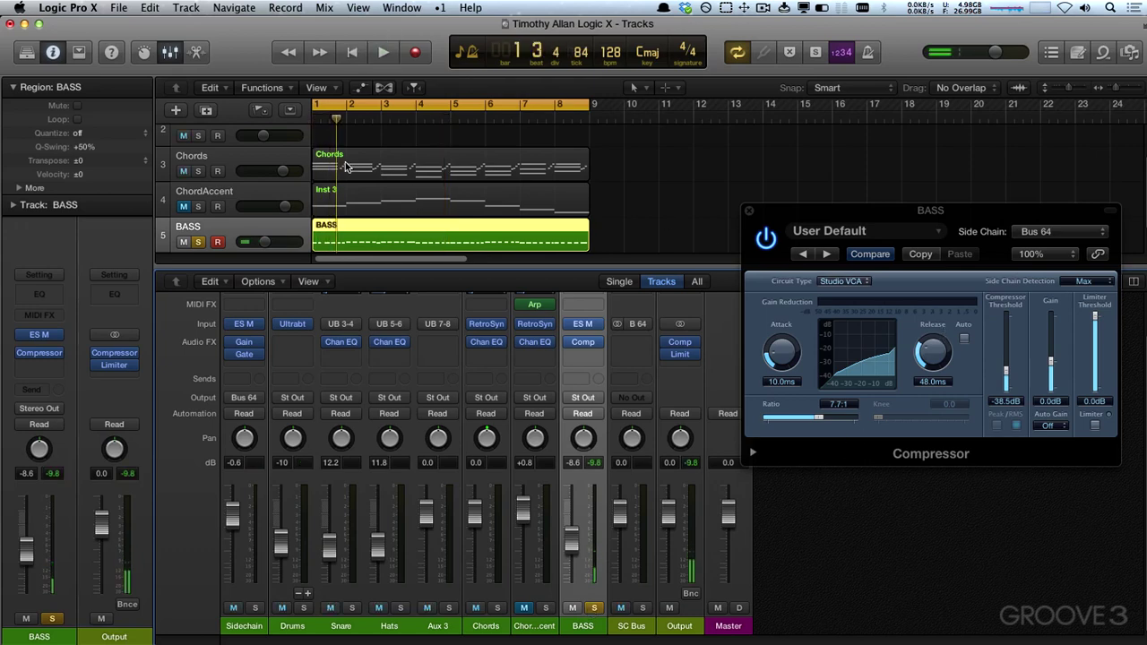
{"action": "scroll", "coordinate": [347, 168], "scroll_direction": "up", "scroll_amount": 1}
{"action": "key", "text": "space"}
{"action": "left_click", "coordinate": [200, 149]}
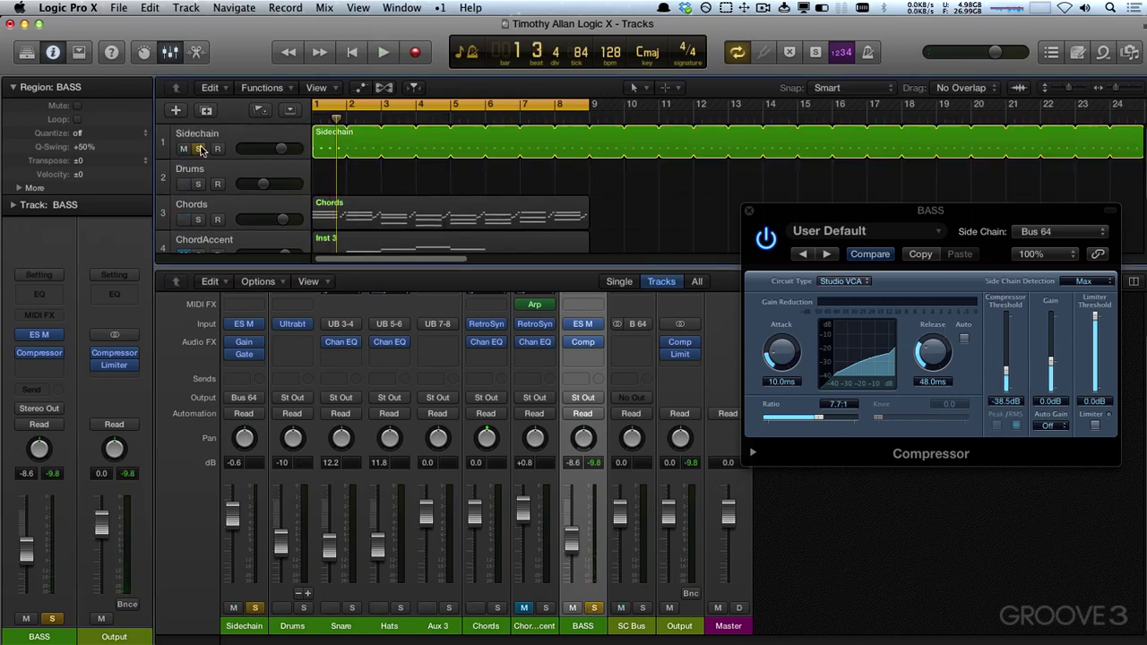
{"action": "key", "text": "space"}
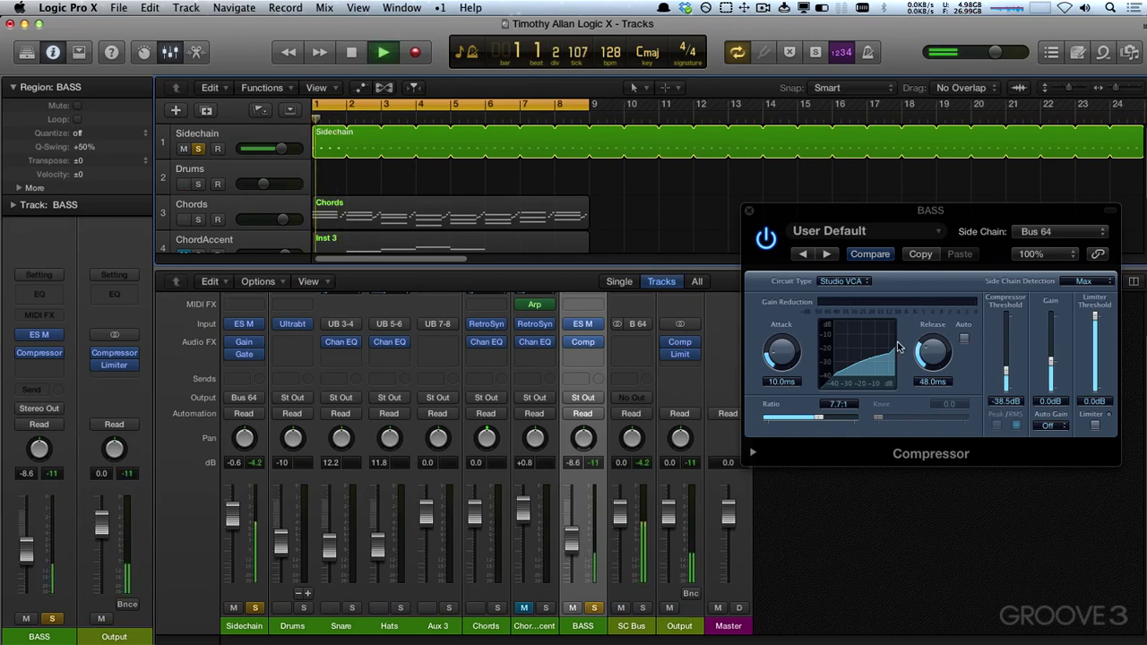
Set the BASS Compressor's attack to 0 ms, release to 81 ms and threshold to -46 dB during playback.
{"action": "left_click_drag", "start_coordinate": [804, 360], "coordinate": [804, 386]}
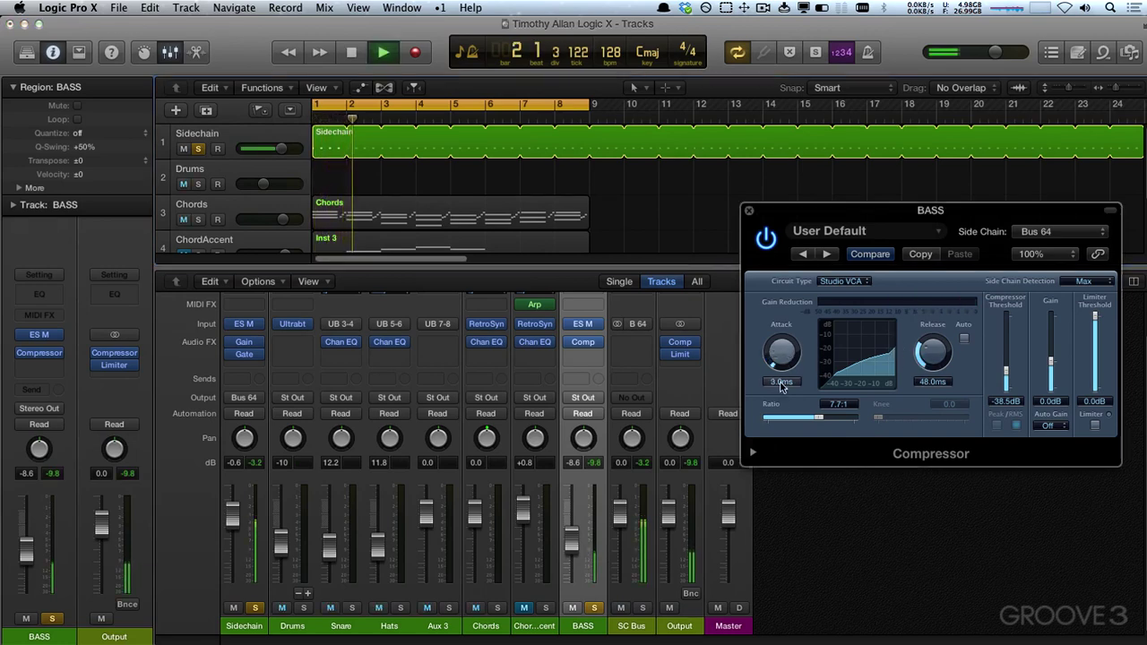
{"action": "left_click_drag", "start_coordinate": [934, 363], "coordinate": [942, 356]}
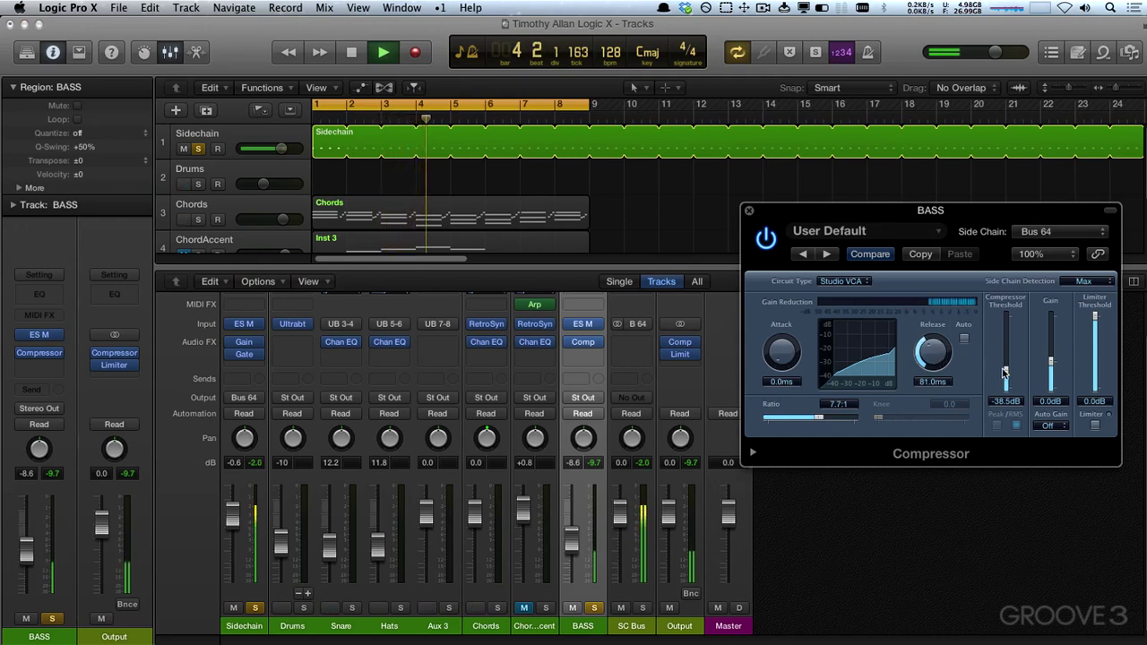
{"action": "left_click_drag", "start_coordinate": [1006, 372], "coordinate": [1007, 386]}
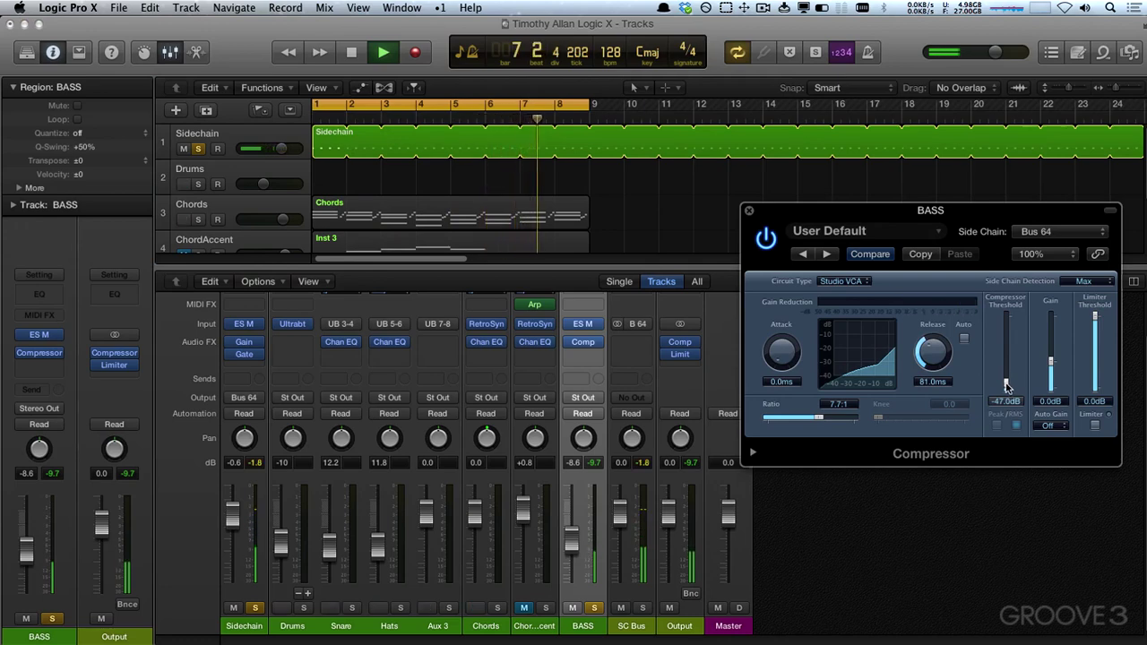
{"action": "left_click_drag", "start_coordinate": [1008, 385], "coordinate": [1006, 384]}
Try the Platinum circuit type on the BASS Compressor with a threshold of -39.5 dB, and stop playback.
{"action": "left_click", "coordinate": [825, 287]}
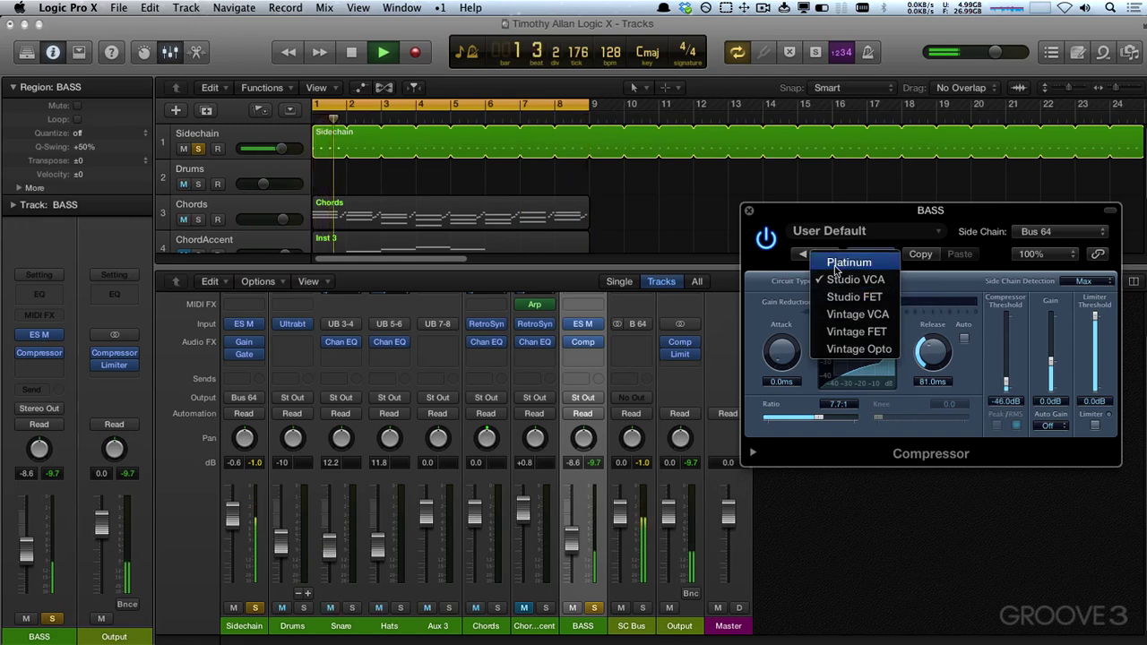
{"action": "left_click", "coordinate": [843, 262]}
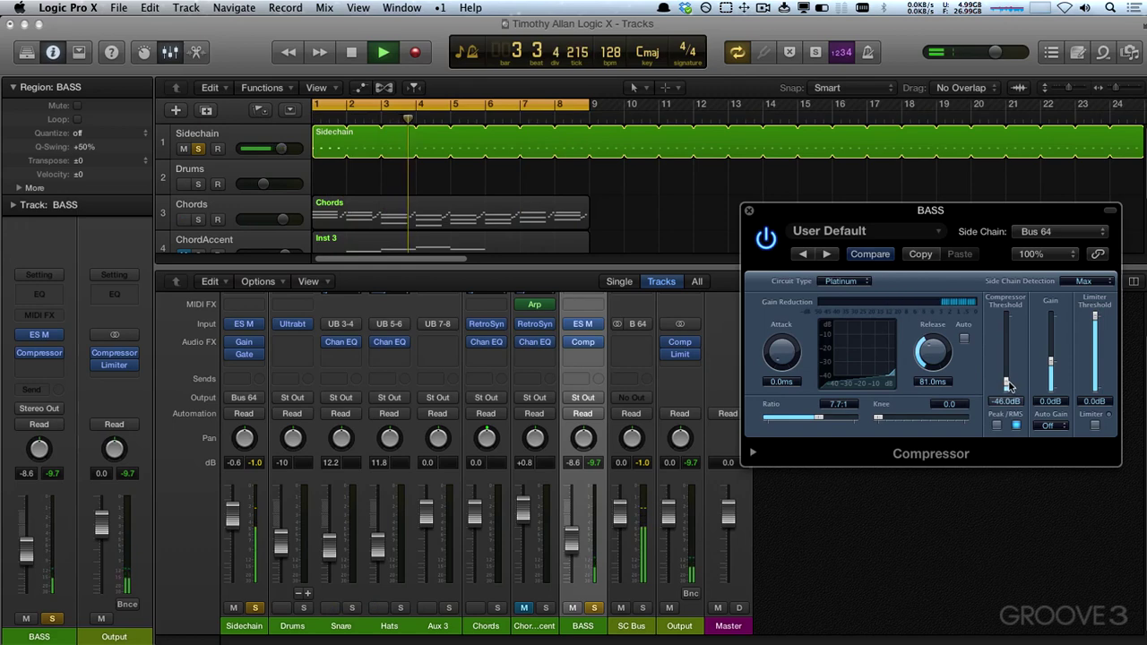
{"action": "left_click_drag", "start_coordinate": [1006, 383], "coordinate": [1006, 375]}
{"action": "key", "text": "space"}
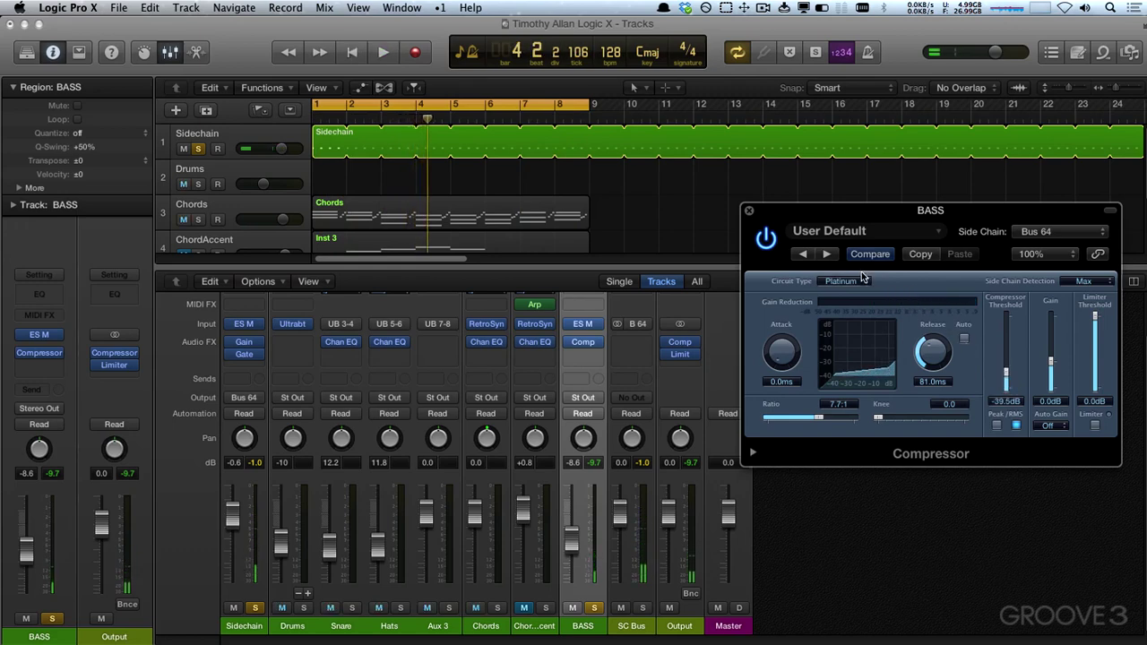
Unsolo the Sidechain and BASS tracks, play the full mix and raise the BASS volume to -5.8 dB.
{"action": "left_click_drag", "start_coordinate": [851, 212], "coordinate": [814, 199]}
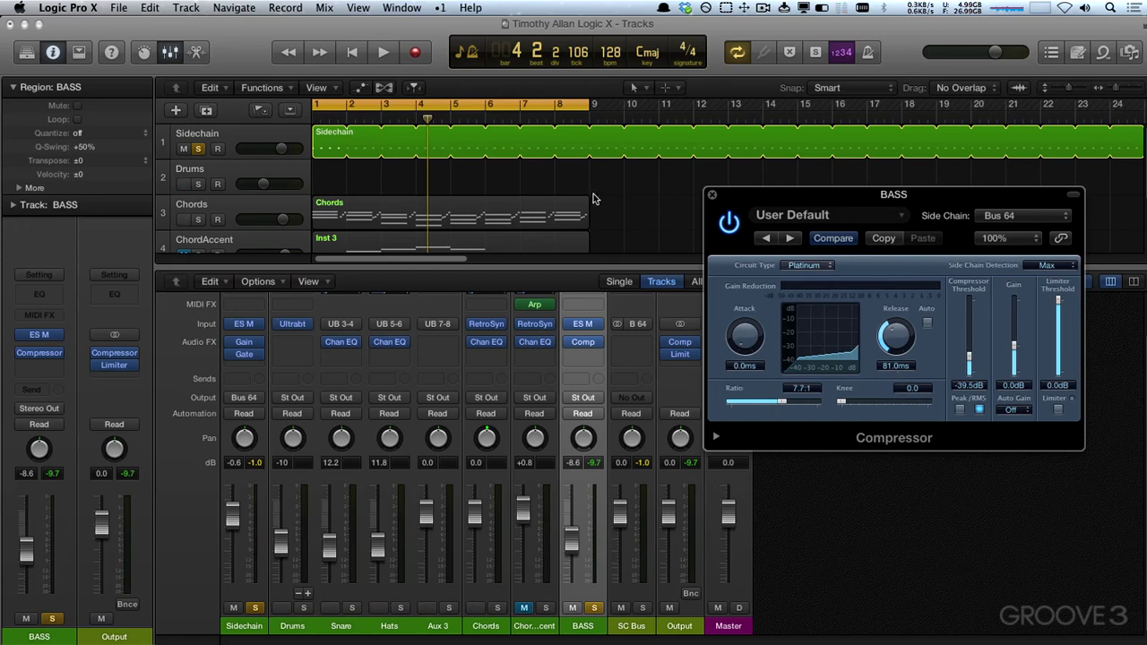
{"action": "left_click", "coordinate": [205, 149]}
{"action": "scroll", "coordinate": [205, 165], "scroll_direction": "down", "scroll_amount": 1}
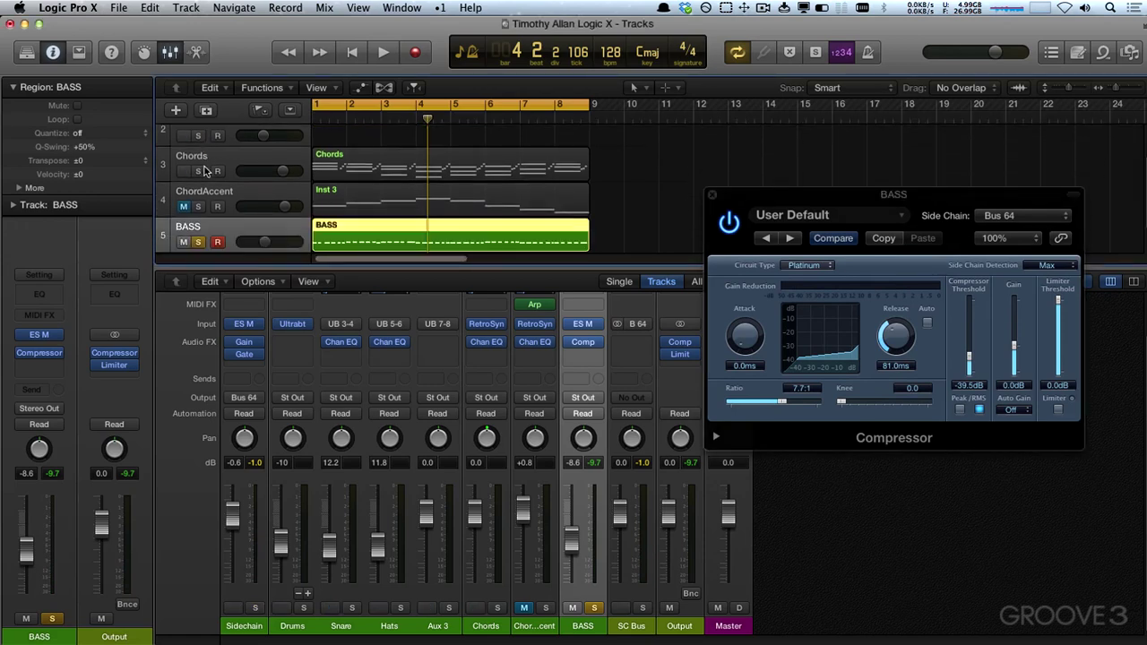
{"action": "left_click", "coordinate": [198, 242]}
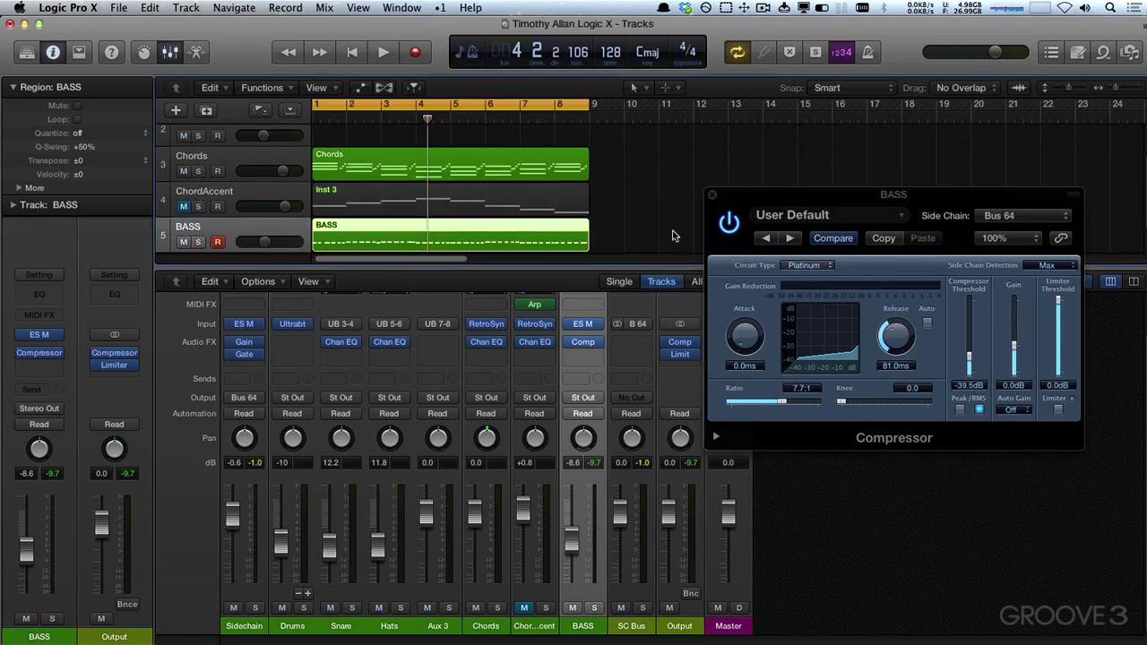
{"action": "key", "text": "space"}
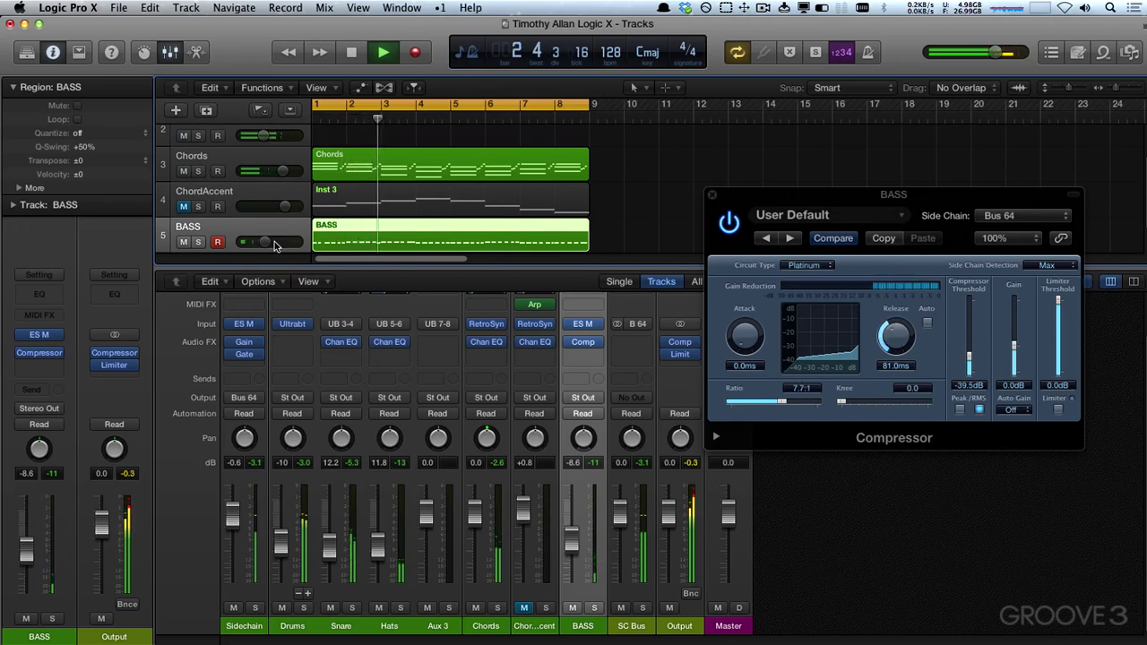
{"action": "left_click_drag", "start_coordinate": [275, 245], "coordinate": [278, 246]}
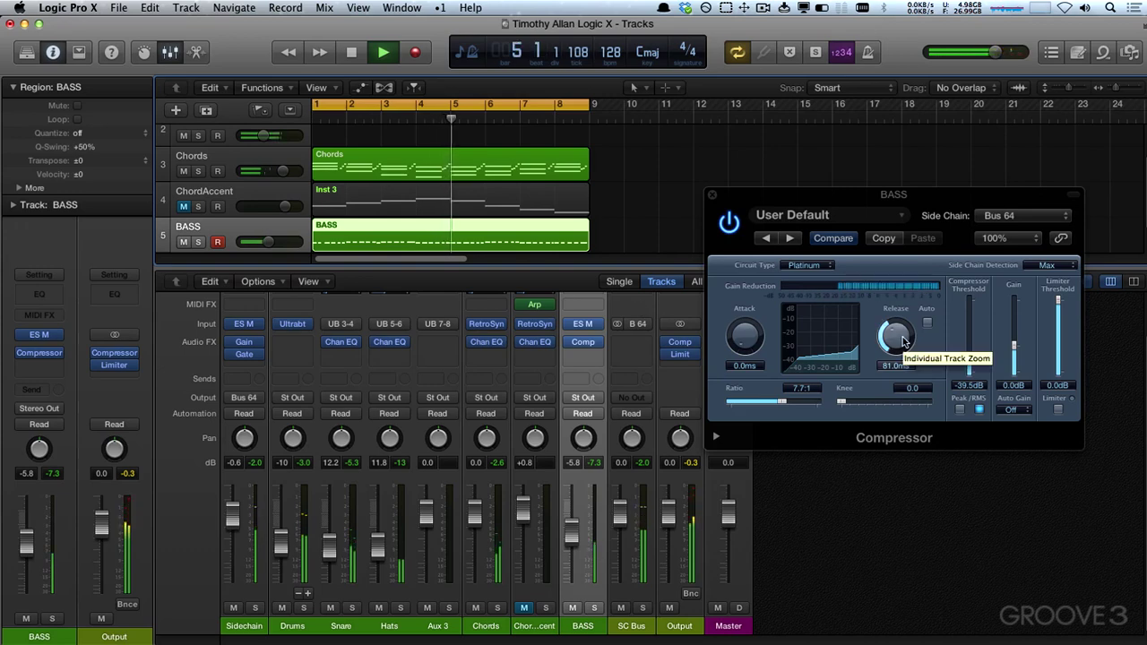
Set the BASS Compressor to Studio VCA, threshold -49.5 dB, release 230 ms and ratio 5.4:1, and close its window.
{"action": "left_click", "coordinate": [805, 266]}
{"action": "left_click", "coordinate": [819, 280]}
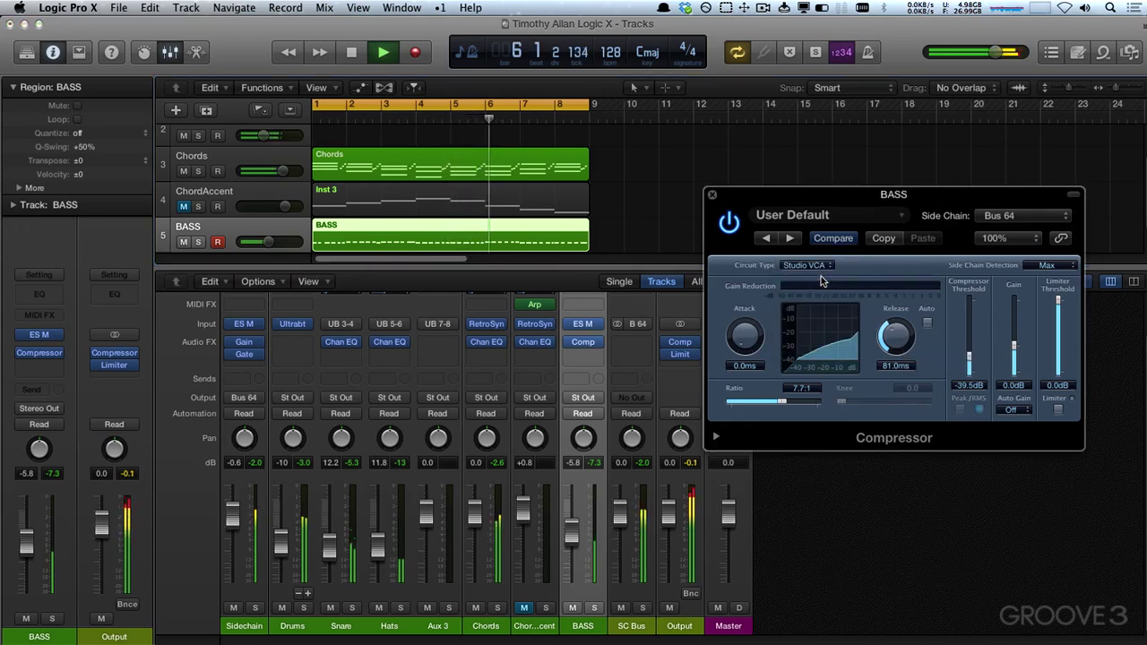
{"action": "left_click_drag", "start_coordinate": [969, 356], "coordinate": [968, 374]}
{"action": "left_click_drag", "start_coordinate": [898, 346], "coordinate": [906, 330]}
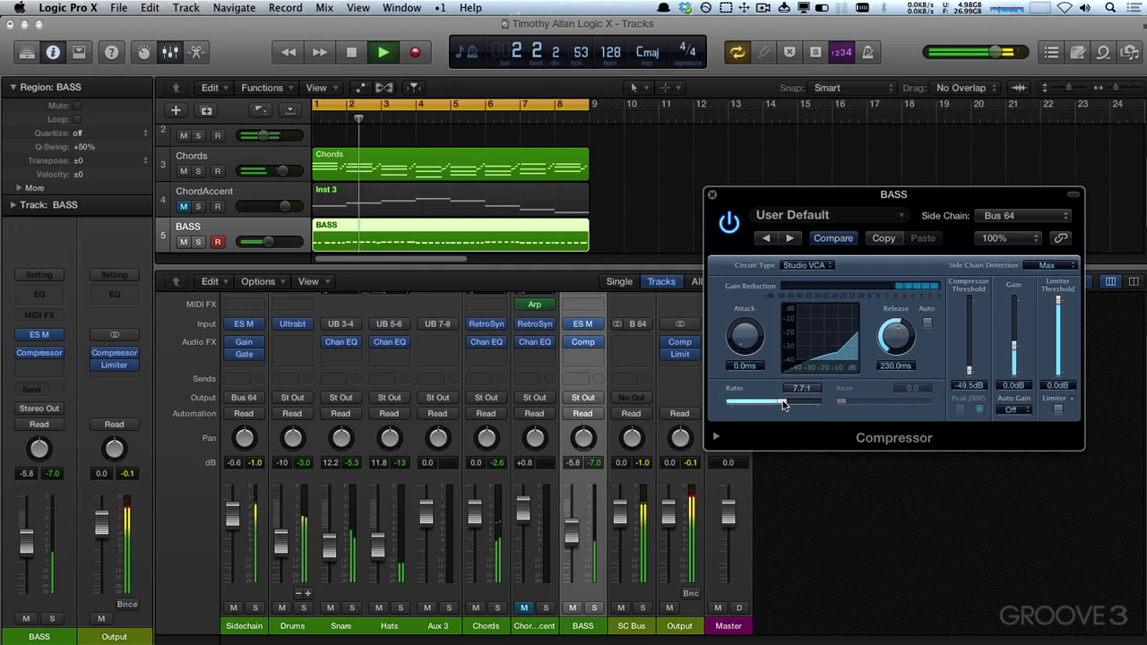
{"action": "left_click_drag", "start_coordinate": [783, 404], "coordinate": [769, 404]}
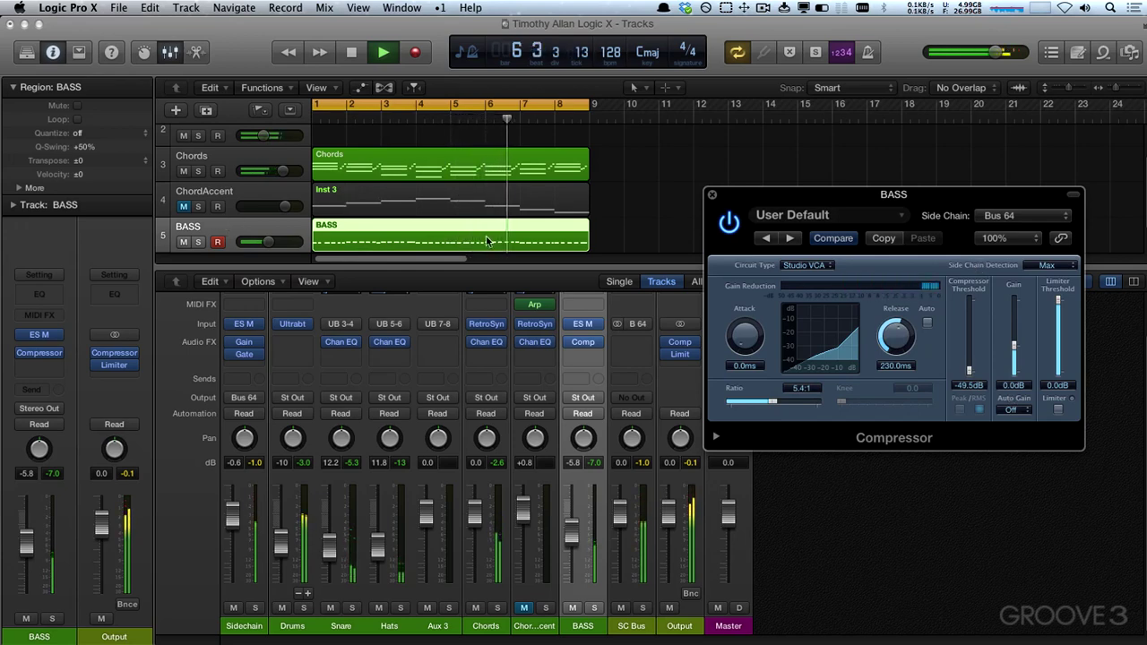
{"action": "left_click", "coordinate": [712, 194]}
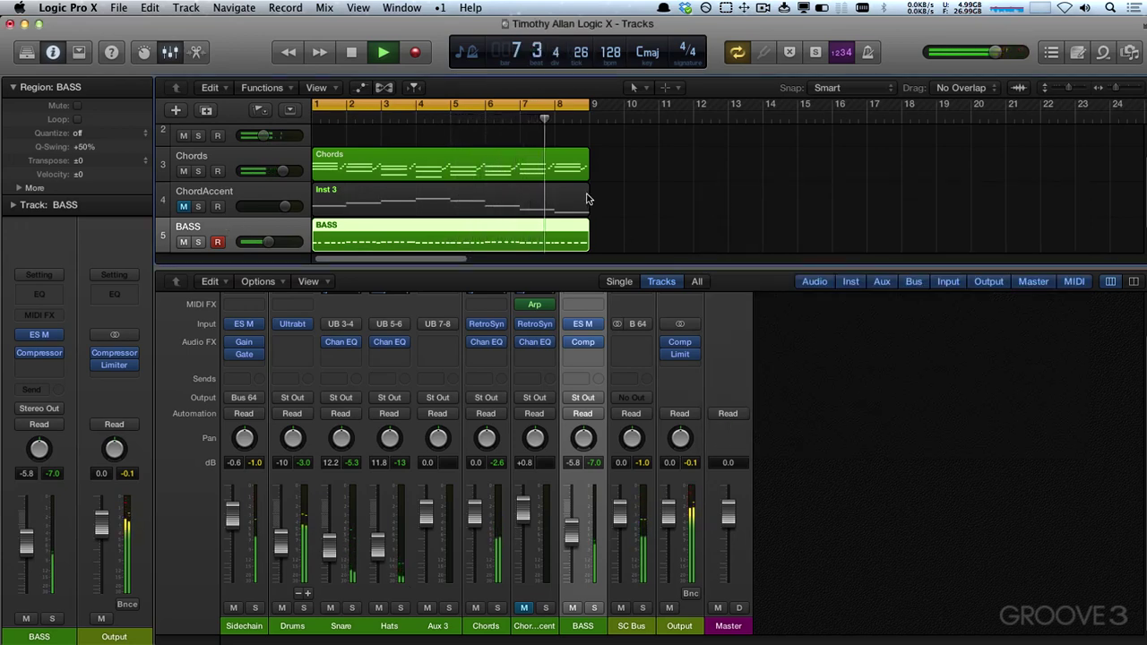
Add a Channel EQ to the BASS channel and open its window.
{"action": "left_click", "coordinate": [591, 358]}
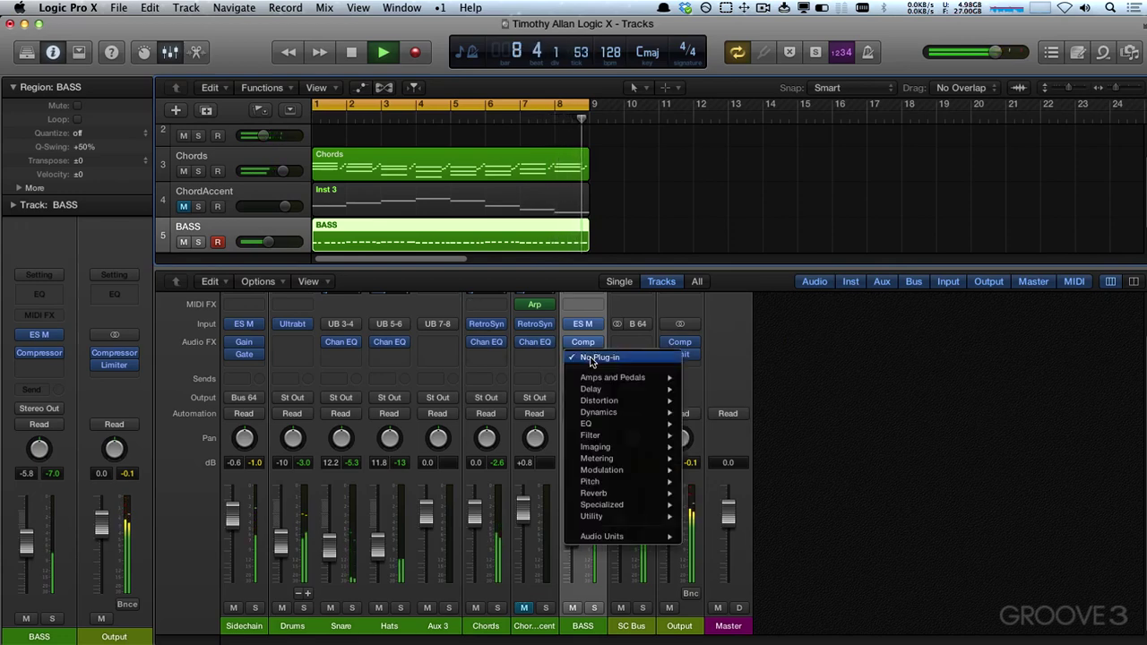
{"action": "left_click", "coordinate": [583, 304]}
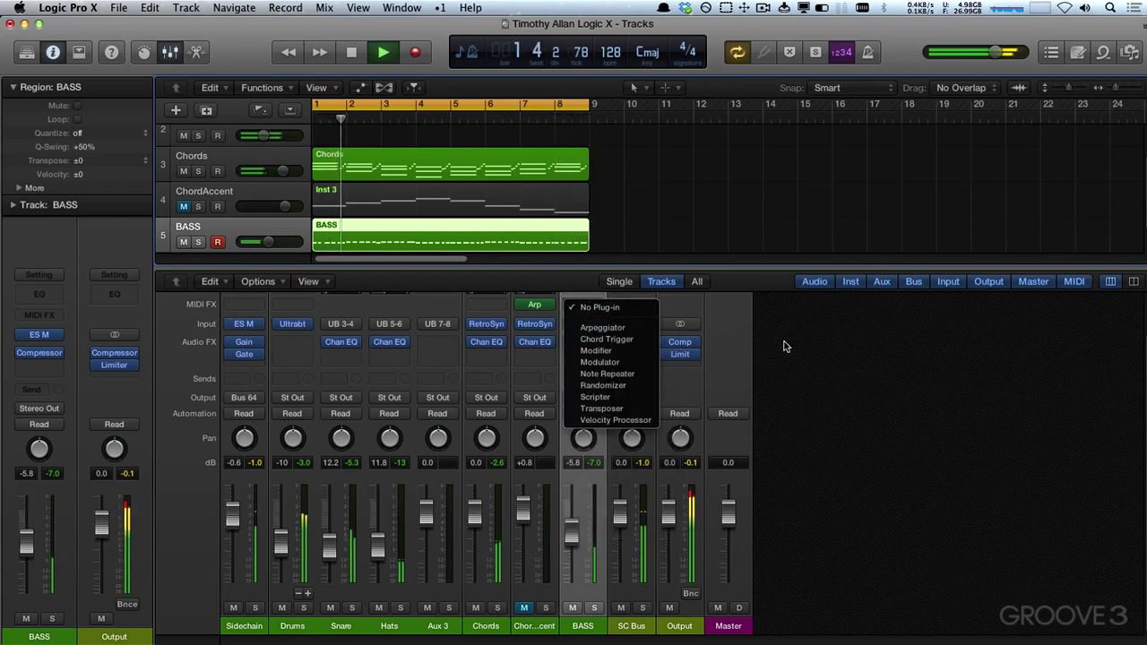
{"action": "left_click", "coordinate": [784, 347]}
{"action": "scroll", "coordinate": [679, 379], "scroll_direction": "up", "scroll_amount": 2}
{"action": "left_click", "coordinate": [589, 333]}
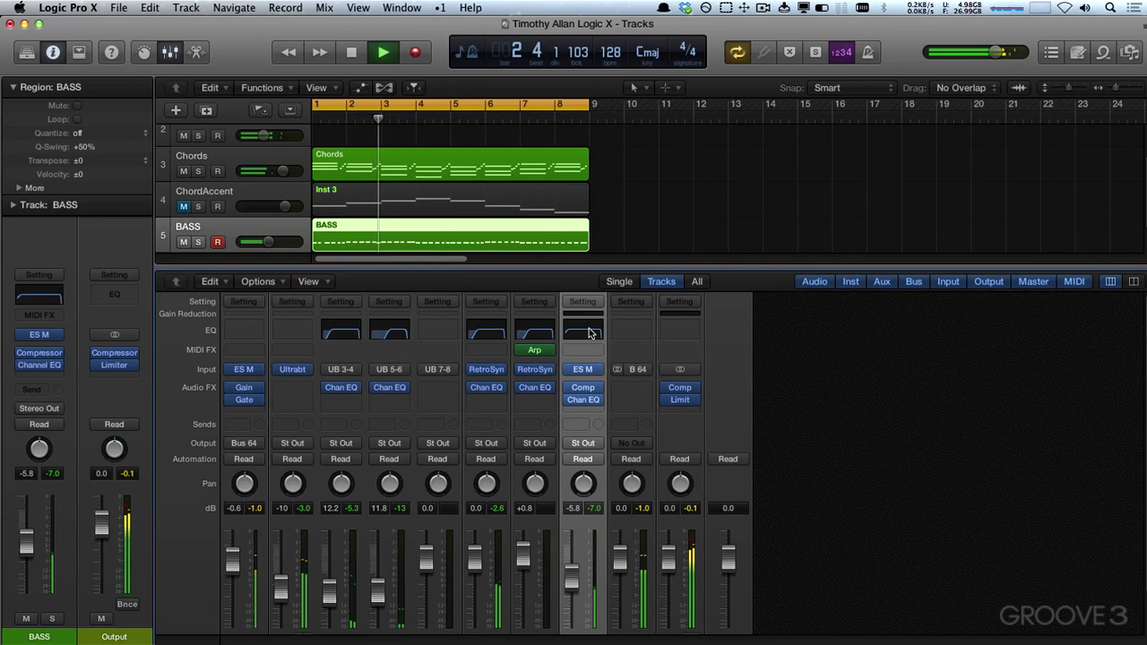
{"action": "left_click", "coordinate": [590, 333]}
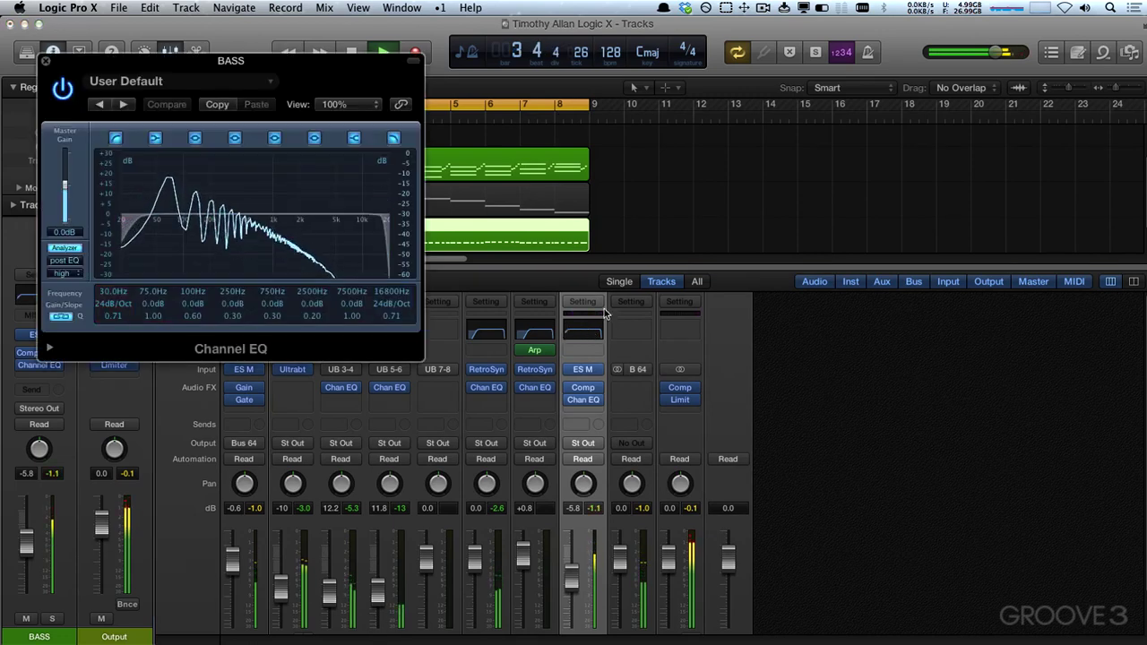
Stop playback and briefly check the BASS Compressor's settings.
{"action": "key", "text": "space"}
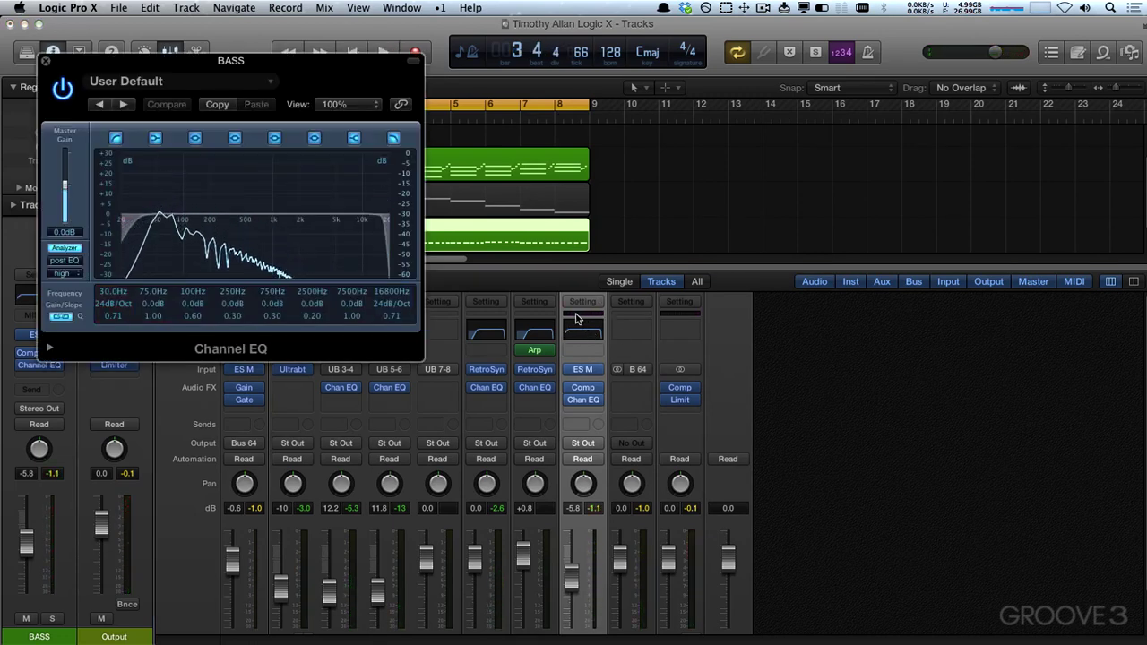
{"action": "left_click", "coordinate": [583, 387]}
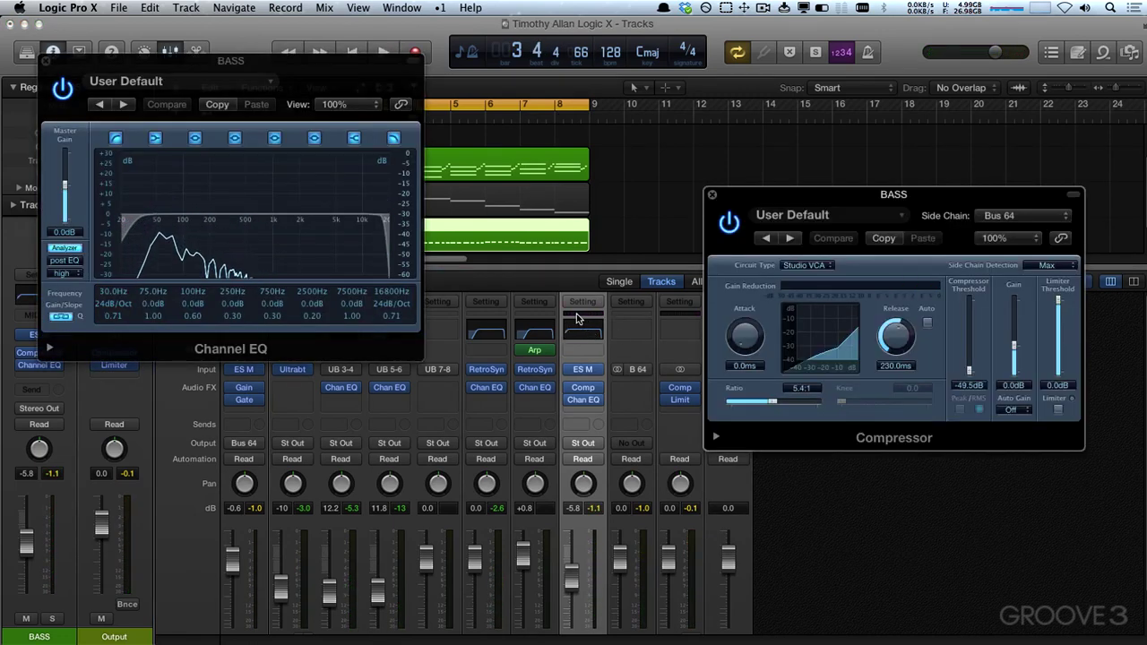
{"action": "left_click", "coordinate": [712, 196]}
During playback, set the BASS Channel EQ's low cut to 51 Hz and its high cut to 4850 Hz.
{"action": "key", "text": "space"}
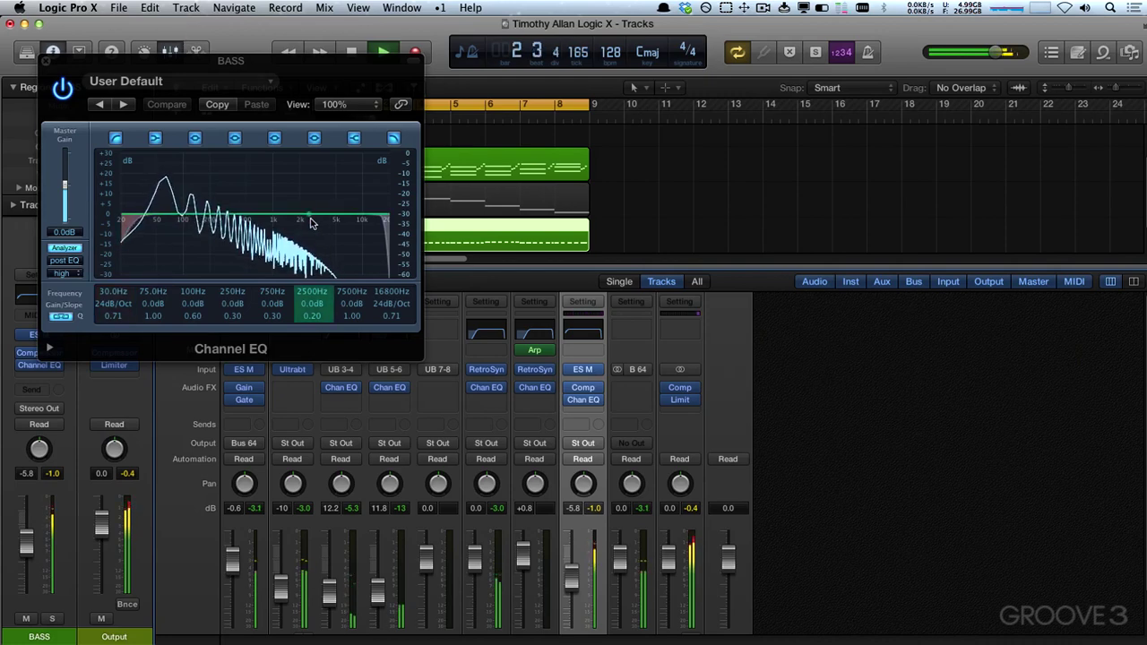
{"action": "left_click_drag", "start_coordinate": [136, 237], "coordinate": [153, 235]}
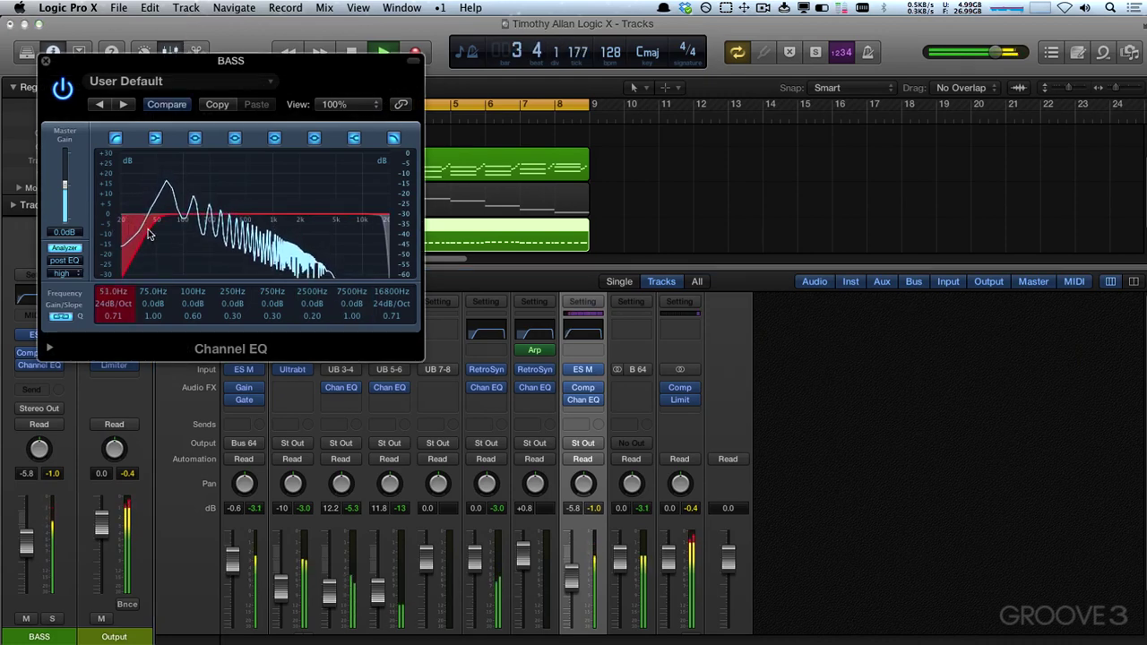
{"action": "left_click_drag", "start_coordinate": [380, 230], "coordinate": [334, 230]}
Move the Channel EQ window over the mixer, cut the 750 Hz band by 8.5 dB at a lower frequency during playback, and close it.
{"action": "left_click_drag", "start_coordinate": [199, 63], "coordinate": [787, 272]}
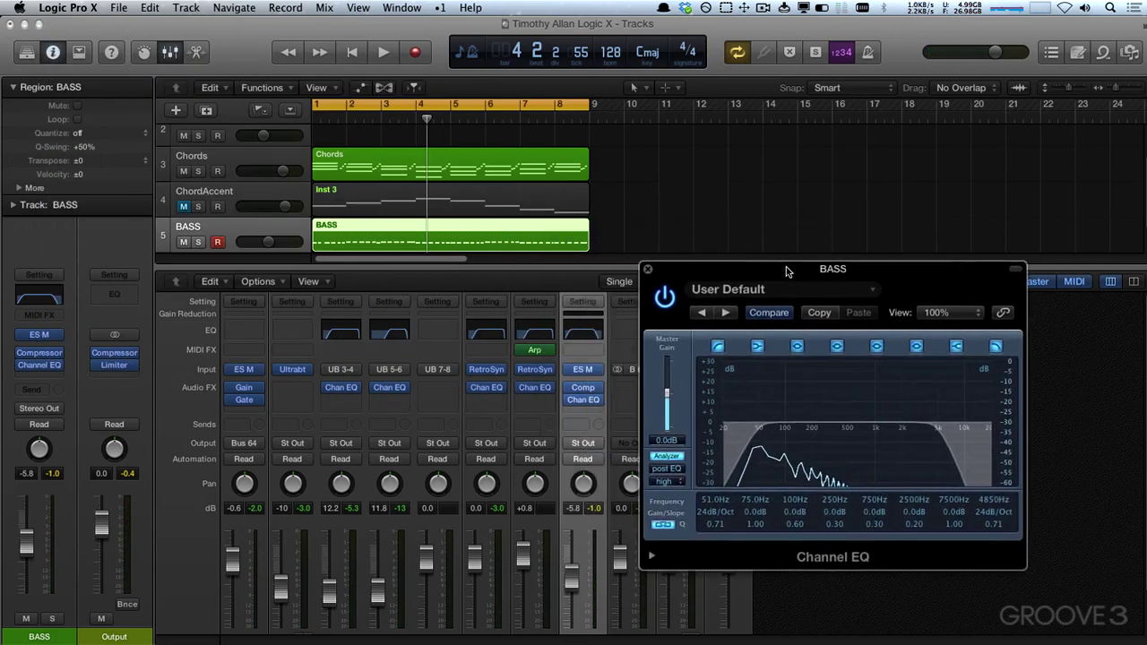
{"action": "key", "text": "space"}
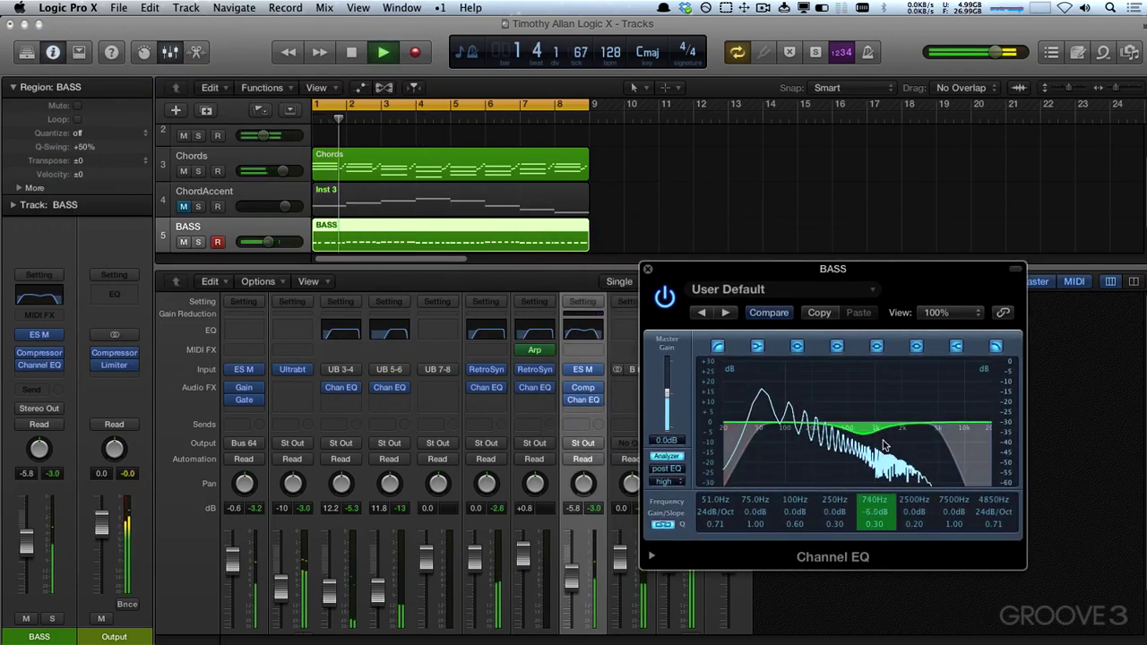
{"action": "left_click_drag", "start_coordinate": [886, 426], "coordinate": [854, 451]}
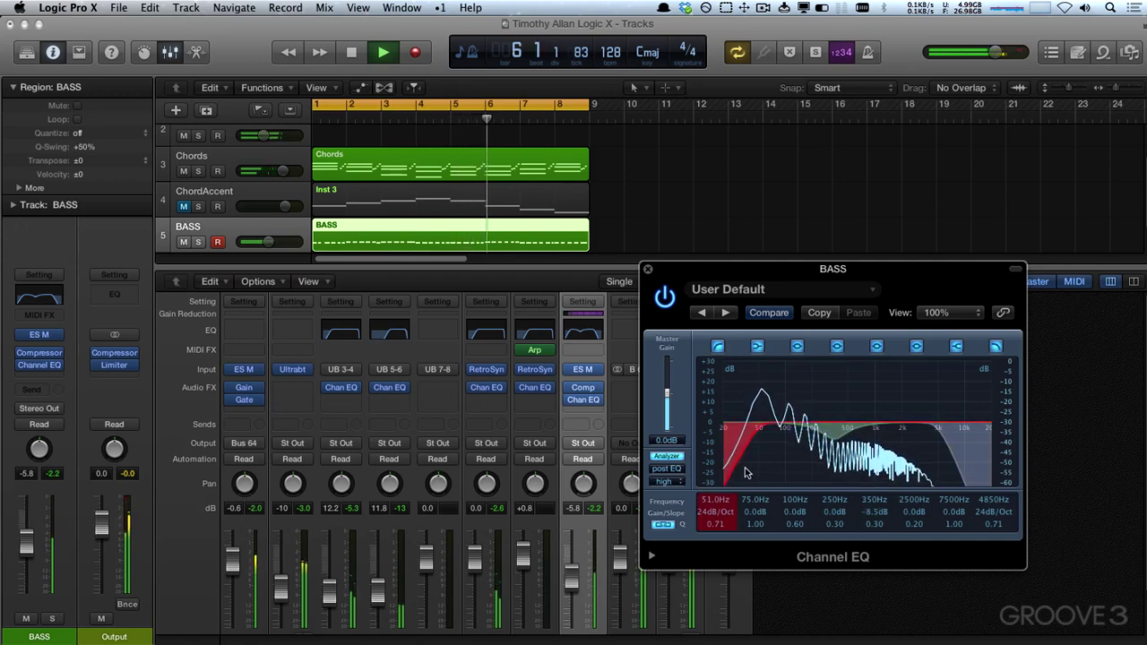
{"action": "left_click", "coordinate": [648, 272]}
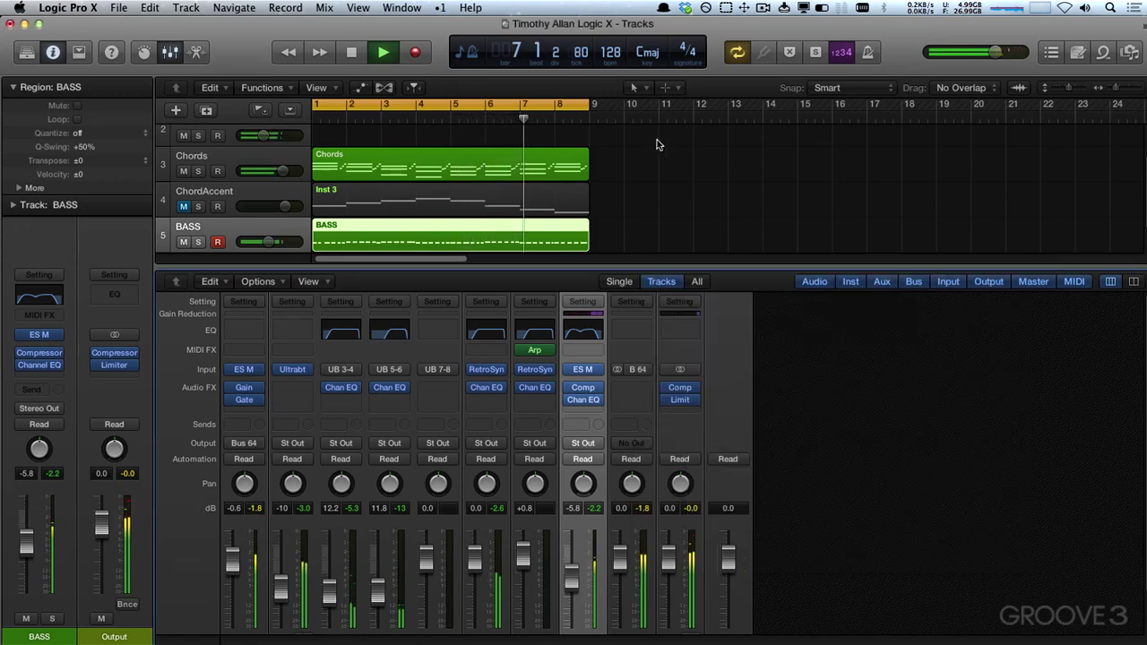
{"action": "scroll", "coordinate": [264, 201], "scroll_direction": "down", "scroll_amount": 2}
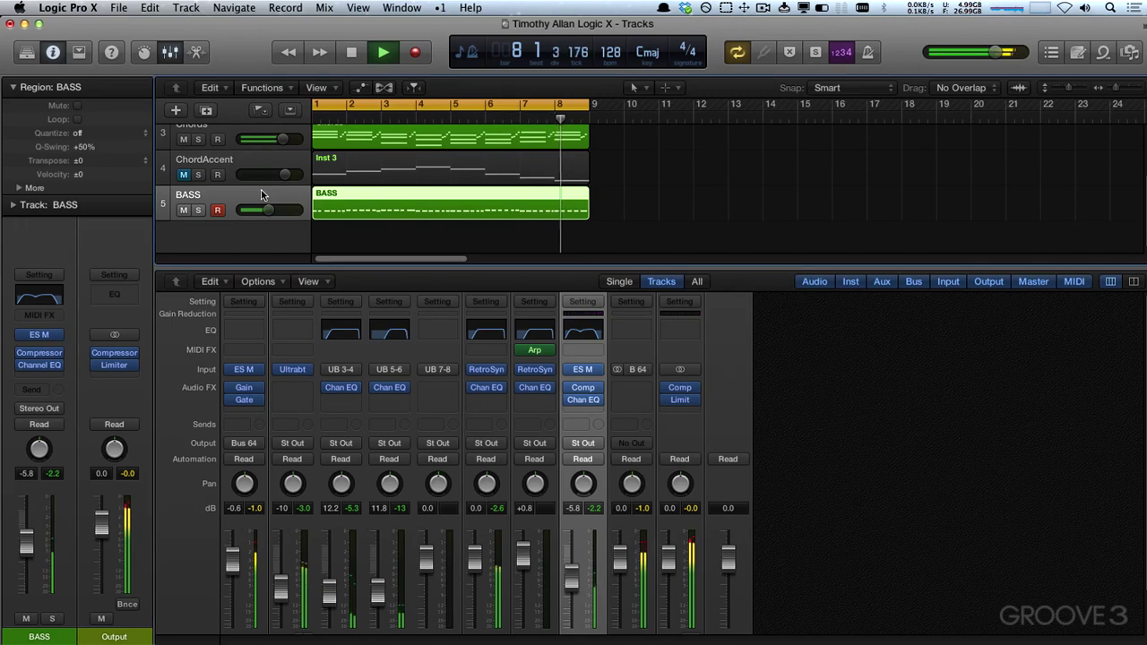
Stop playback, look over the mixer's channel strips, and play the cycled section again to hear the BASS in the mix.
{"action": "key", "text": "space"}
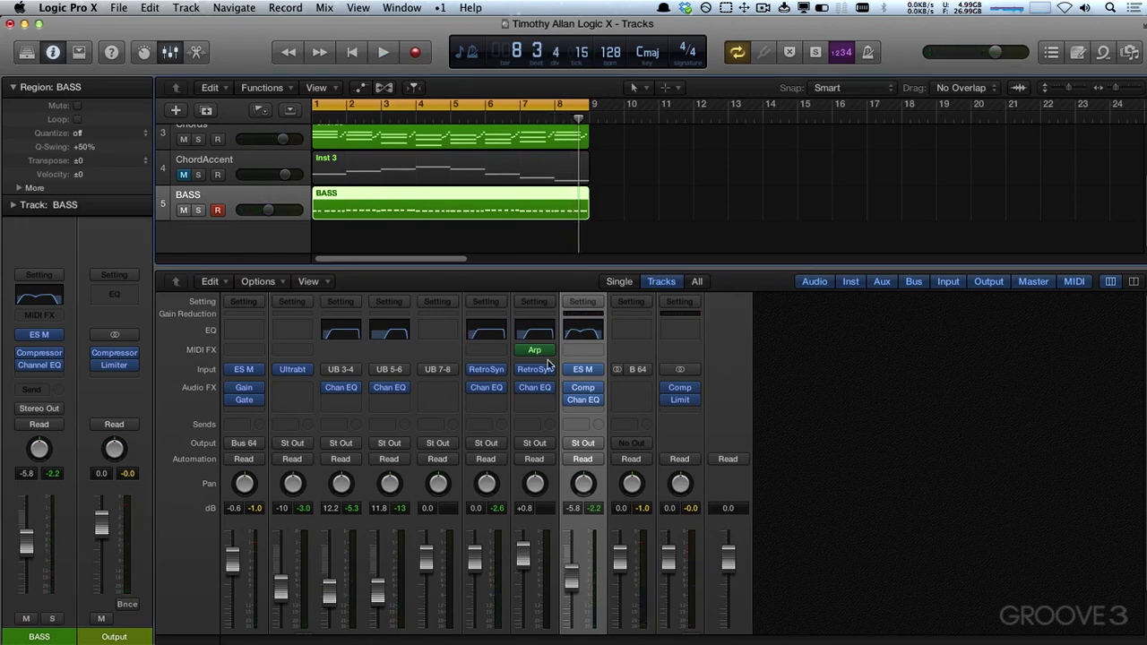
{"action": "scroll", "coordinate": [835, 495], "scroll_direction": "down", "scroll_amount": 2}
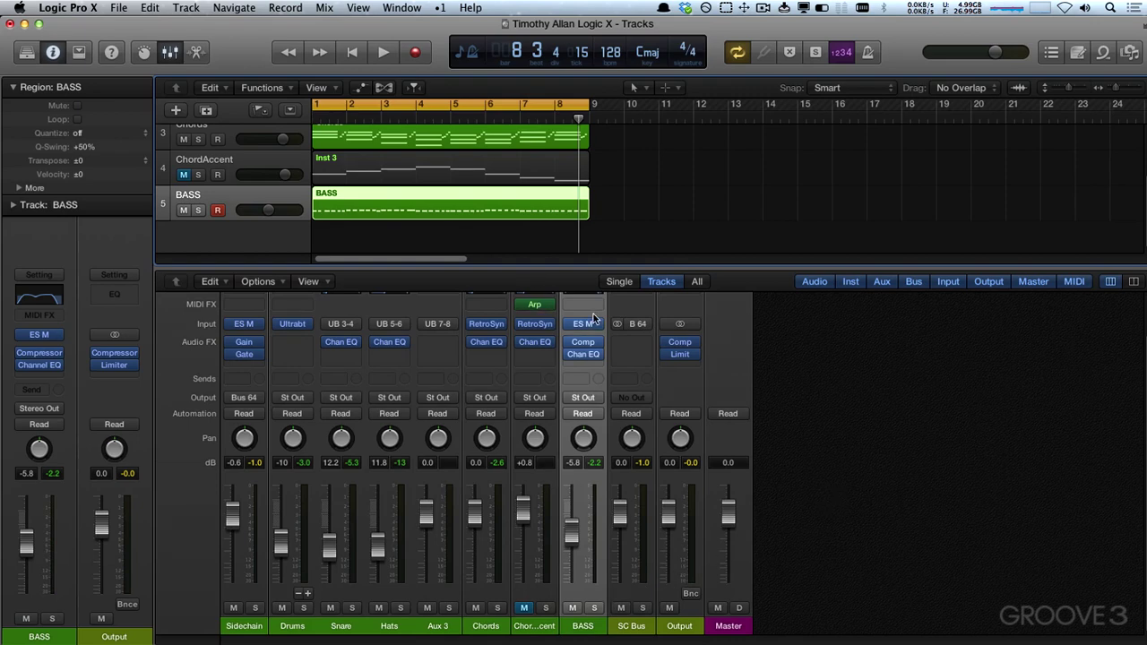
{"action": "scroll", "coordinate": [857, 415], "scroll_direction": "up", "scroll_amount": 2}
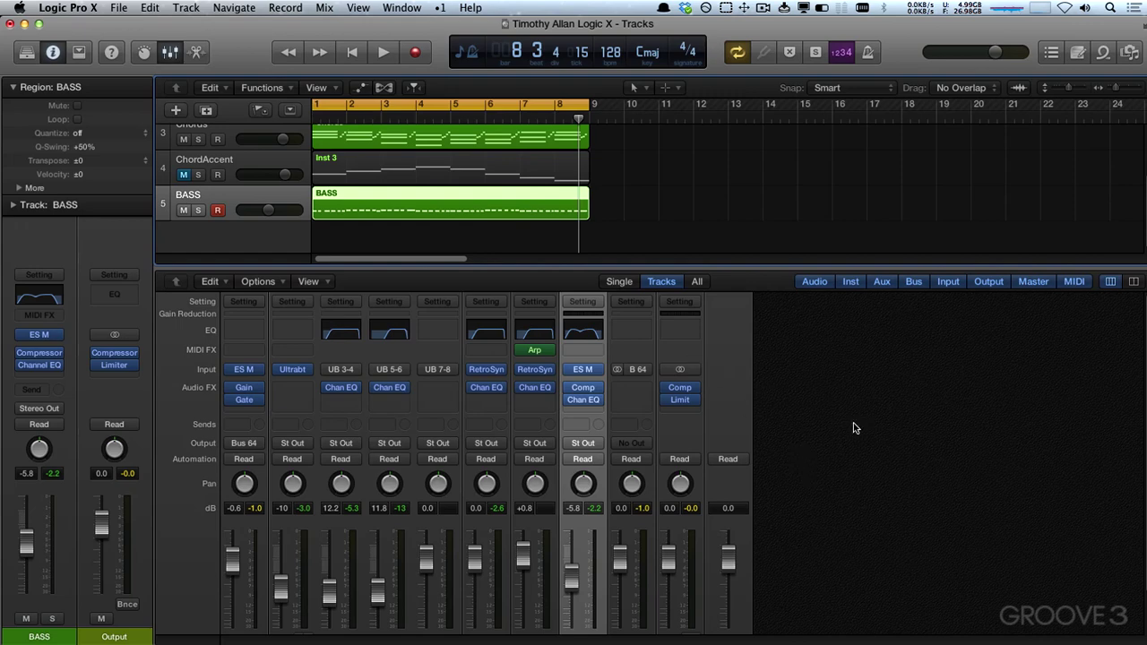
{"action": "key", "text": "space"}
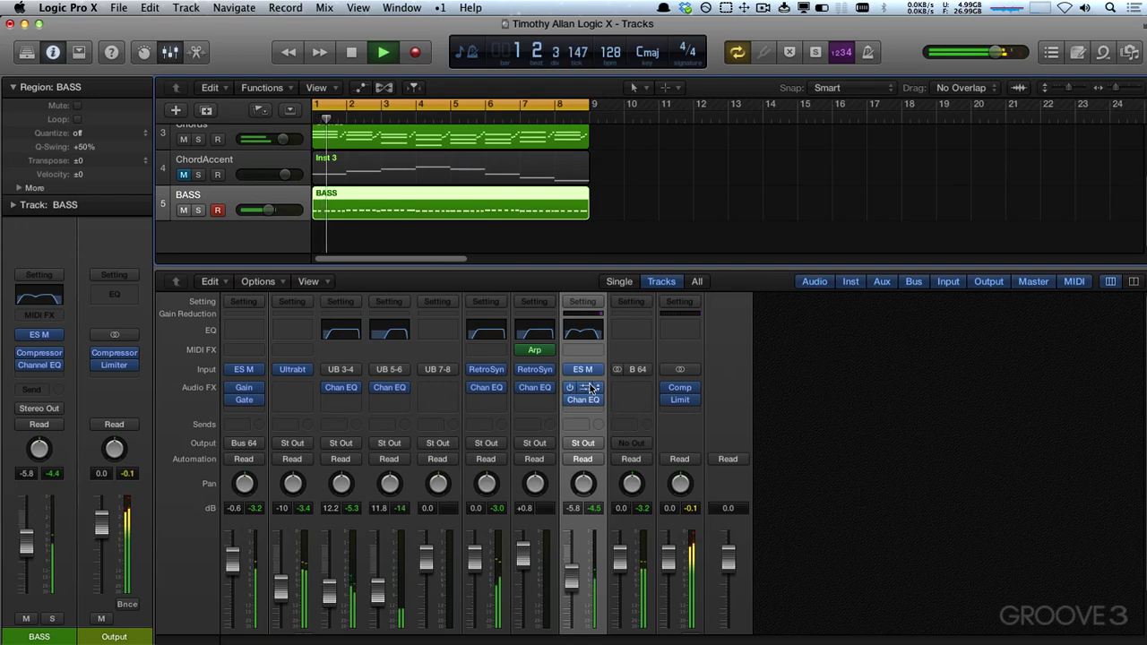
{"action": "scroll", "coordinate": [696, 550], "scroll_direction": "down", "scroll_amount": 3}
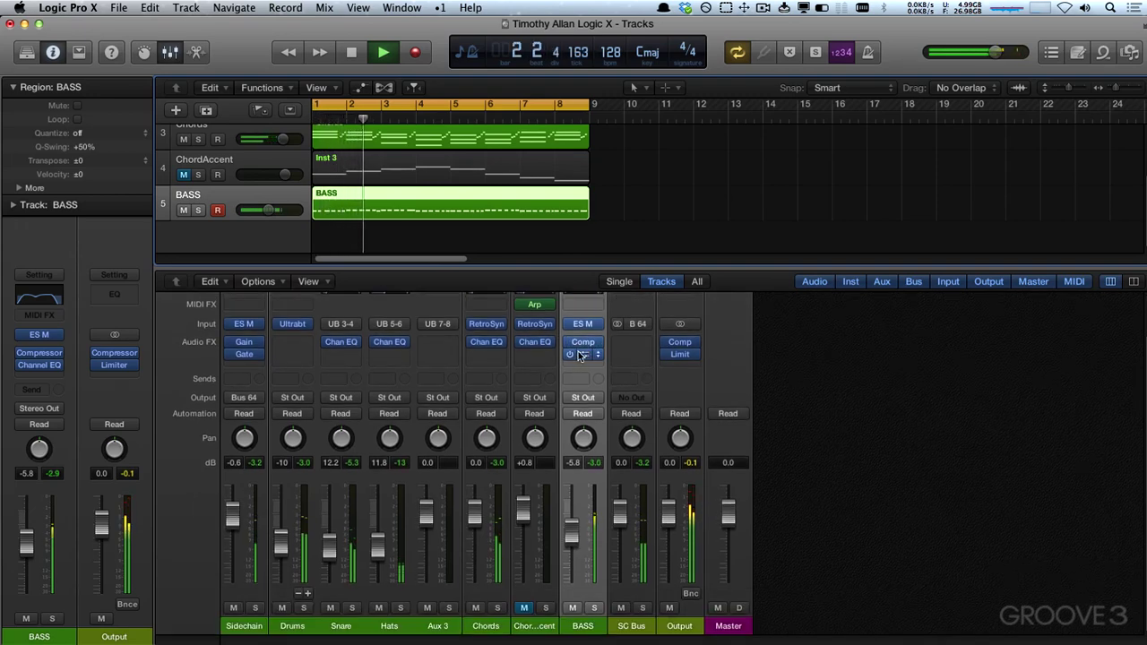
Add an Arpeggiator MIDI effect to the BASS track, move its window clear of the track list, and start playback.
{"action": "left_click", "coordinate": [287, 166]}
{"action": "left_click", "coordinate": [287, 199]}
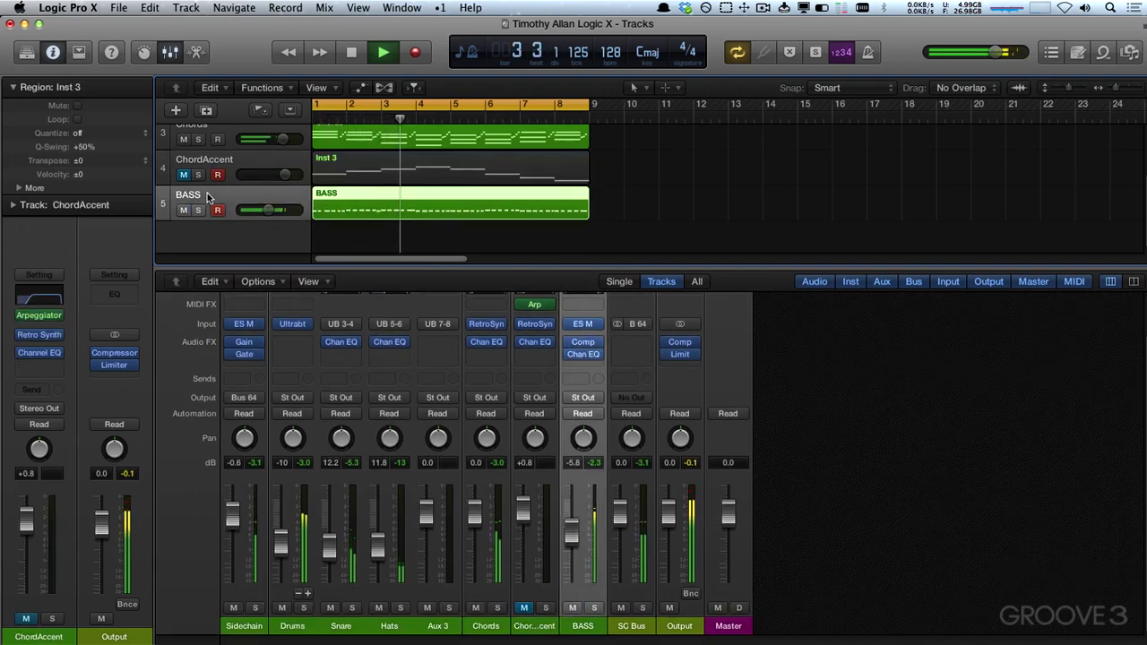
{"action": "key", "text": "space"}
{"action": "left_click", "coordinate": [38, 316]}
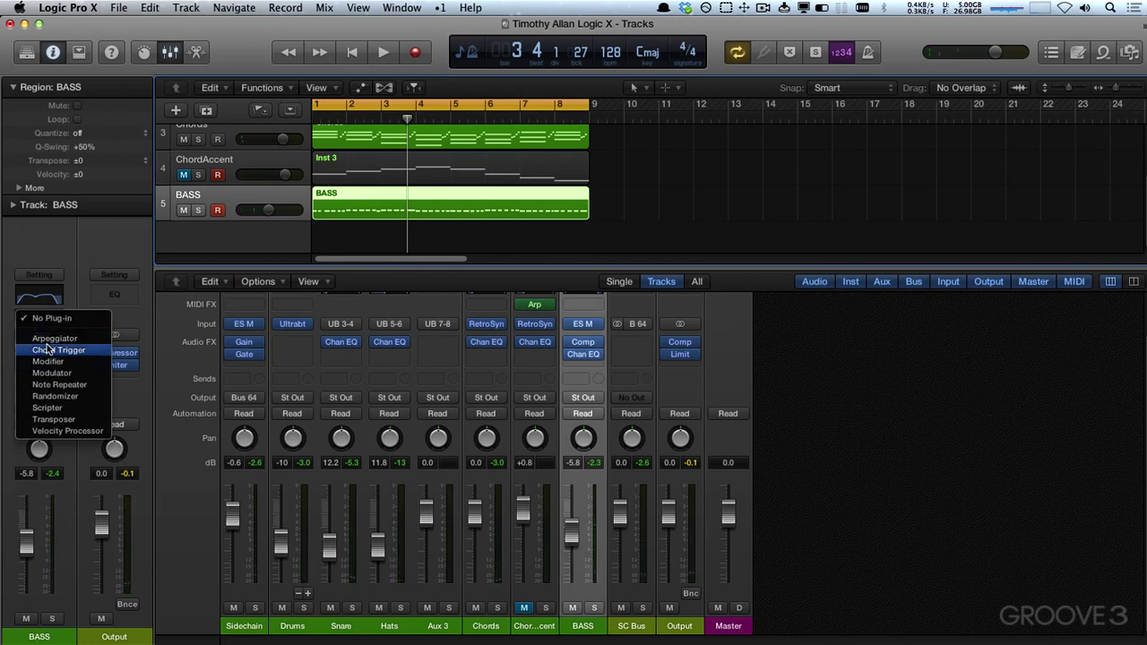
{"action": "left_click", "coordinate": [95, 338]}
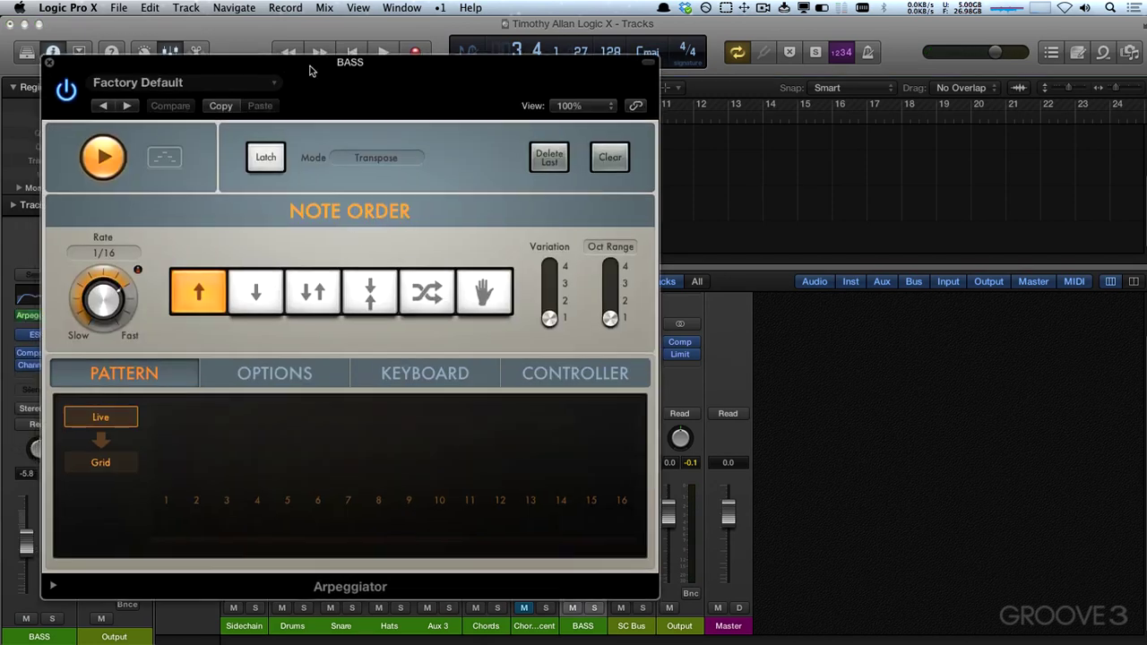
{"action": "left_click_drag", "start_coordinate": [280, 64], "coordinate": [710, 93]}
{"action": "key", "text": "space"}
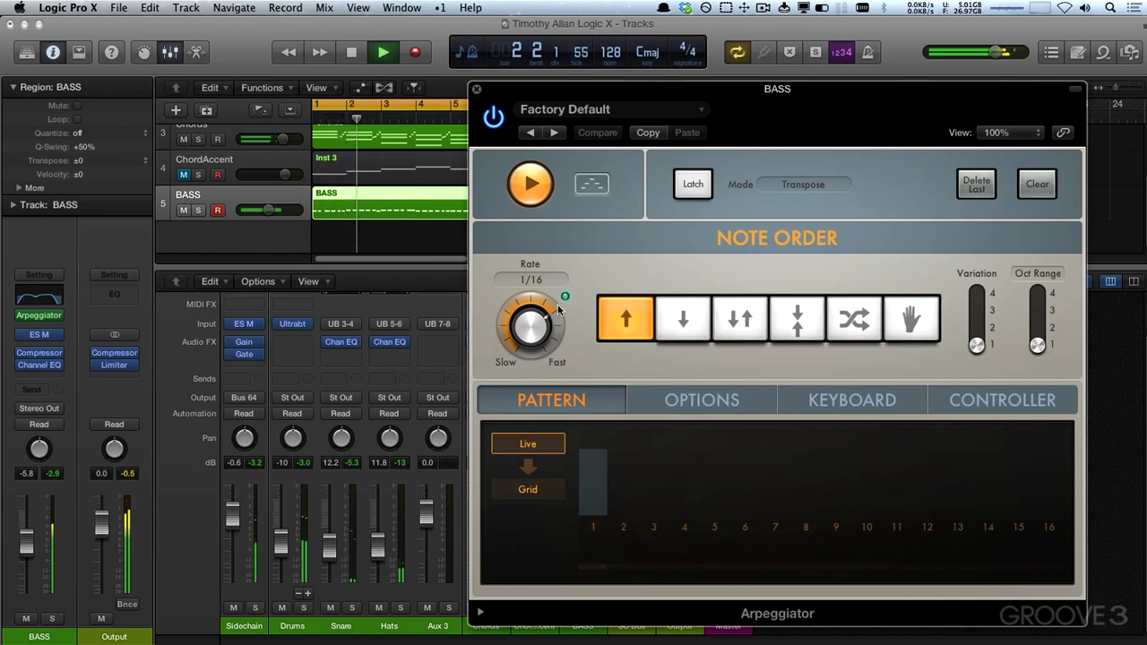
Try the BASS Arpeggiator at a 1/16 dotted rate, then at 1/8, listening to each in playback.
{"action": "left_click_drag", "start_coordinate": [557, 309], "coordinate": [532, 339]}
{"action": "key", "text": "space"}
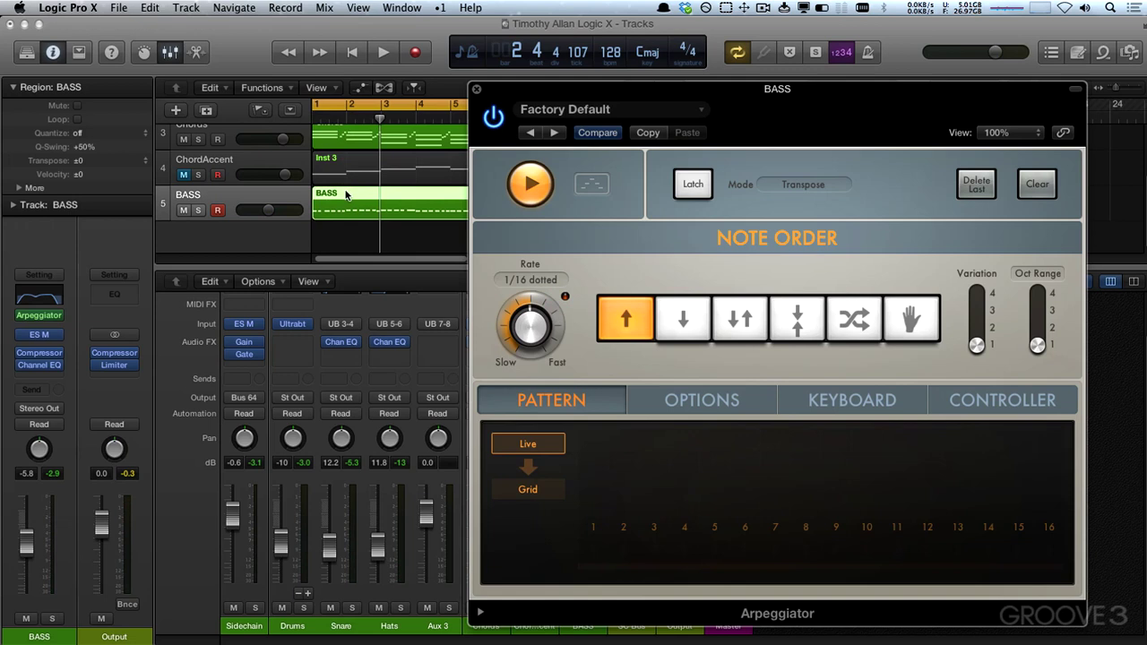
{"action": "left_click_drag", "start_coordinate": [538, 328], "coordinate": [535, 335]}
{"action": "key", "text": "space"}
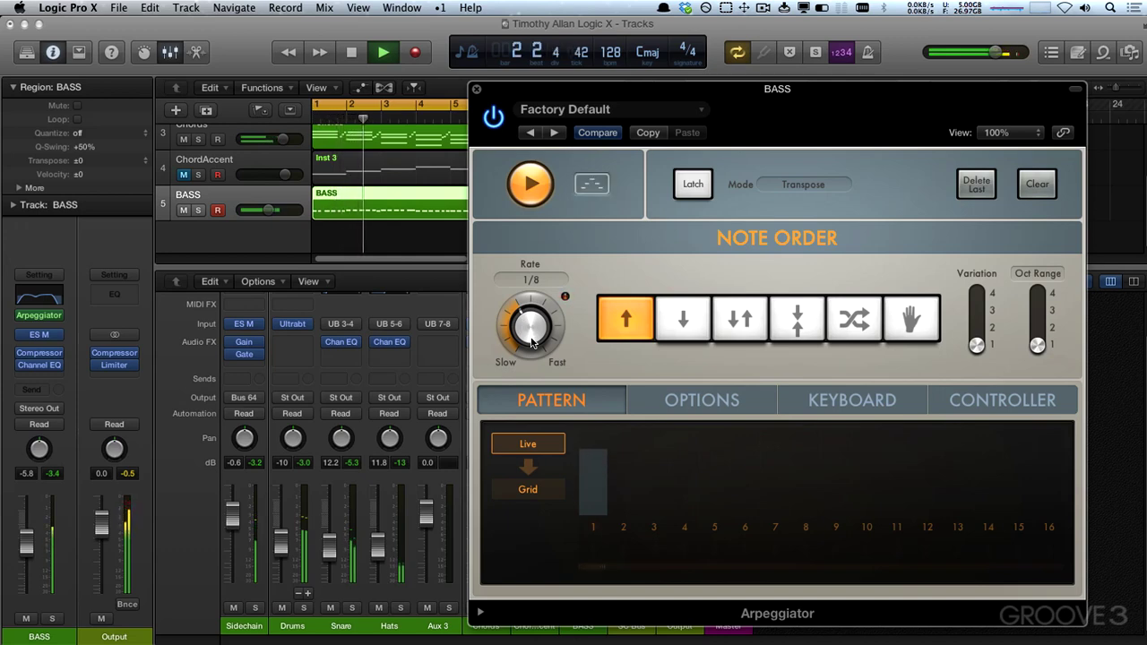
Audition the BASS Arpeggiator at a 1/8 triplet rate, return the rate to 1/16, and stop playback.
{"action": "key", "text": "space"}
{"action": "left_click_drag", "start_coordinate": [532, 341], "coordinate": [532, 316]}
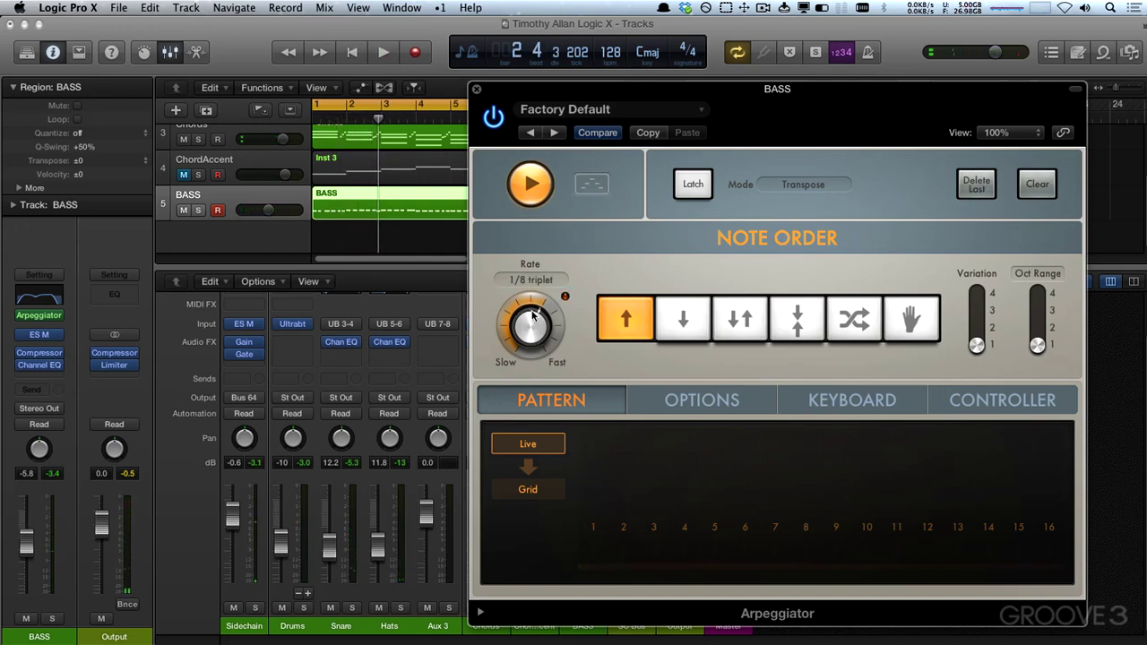
{"action": "key", "text": "space"}
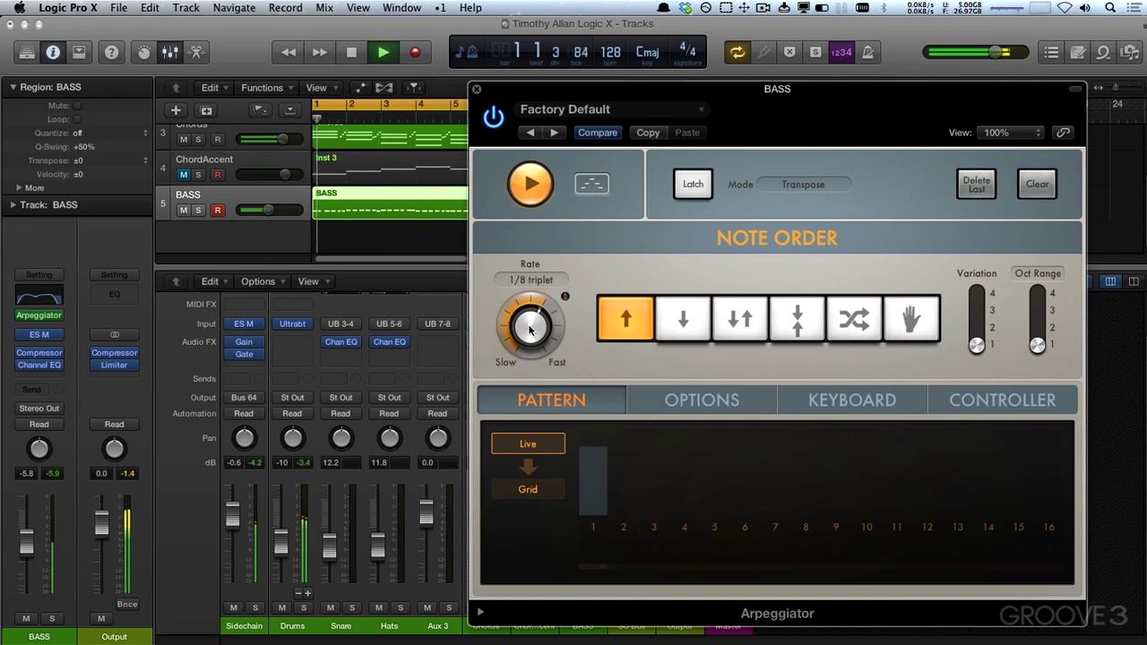
{"action": "left_click_drag", "start_coordinate": [538, 303], "coordinate": [532, 322]}
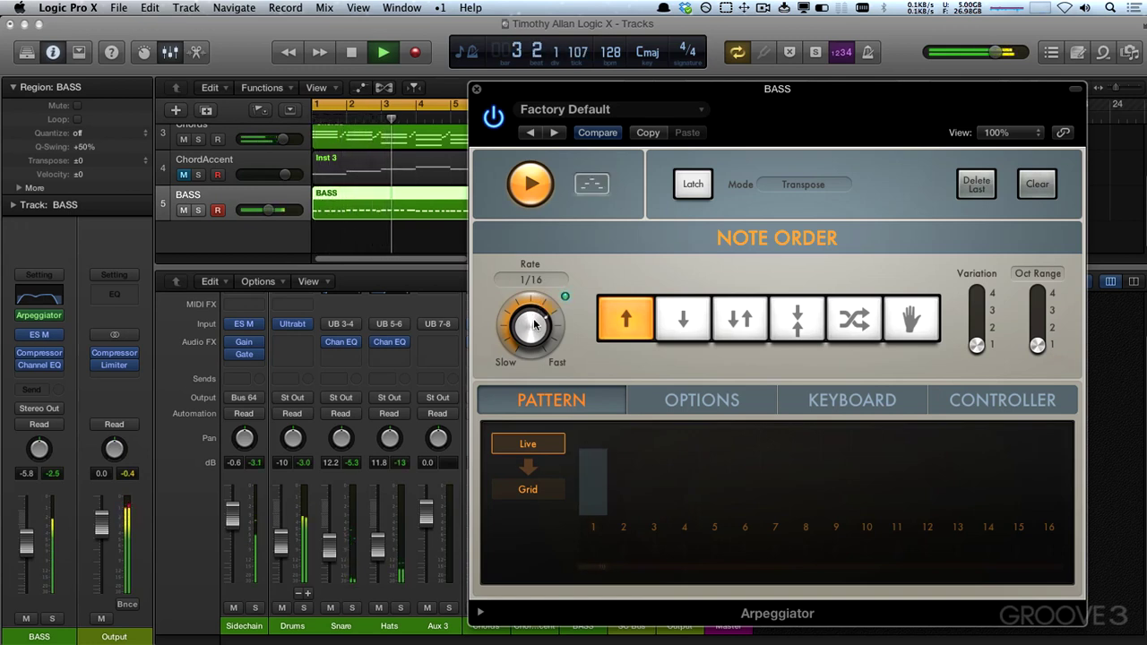
{"action": "key", "text": "space"}
Remove the Arpeggiator from the BASS track and play the section briefly without it.
{"action": "left_click", "coordinate": [53, 335]}
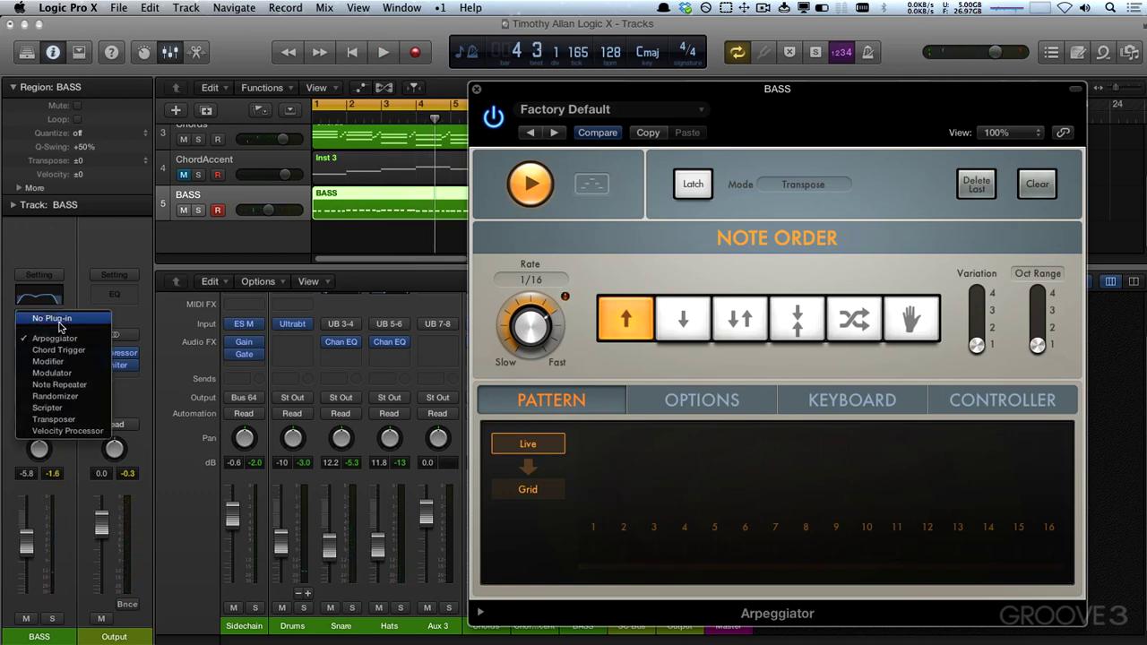
{"action": "left_click", "coordinate": [53, 319]}
{"action": "key", "text": "space"}
{"action": "key", "text": "space"}
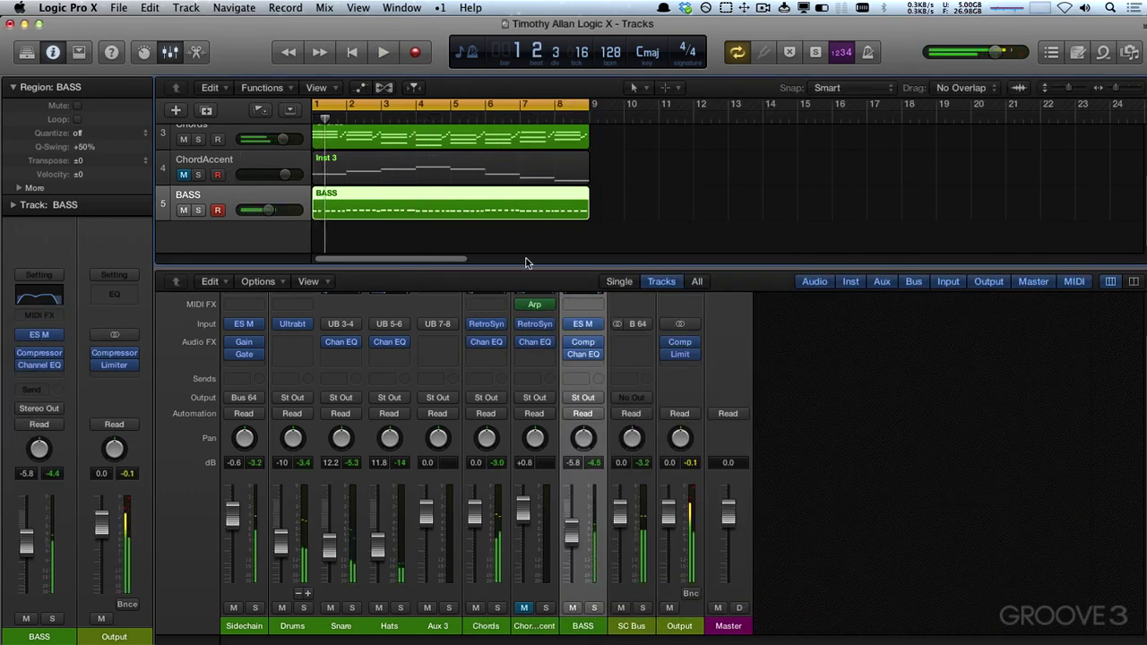
Enlarge the tracks area above the mixer so the tracks from Sidechain to BASS fit in view.
{"action": "scroll", "coordinate": [537, 251], "scroll_direction": "up", "scroll_amount": 3}
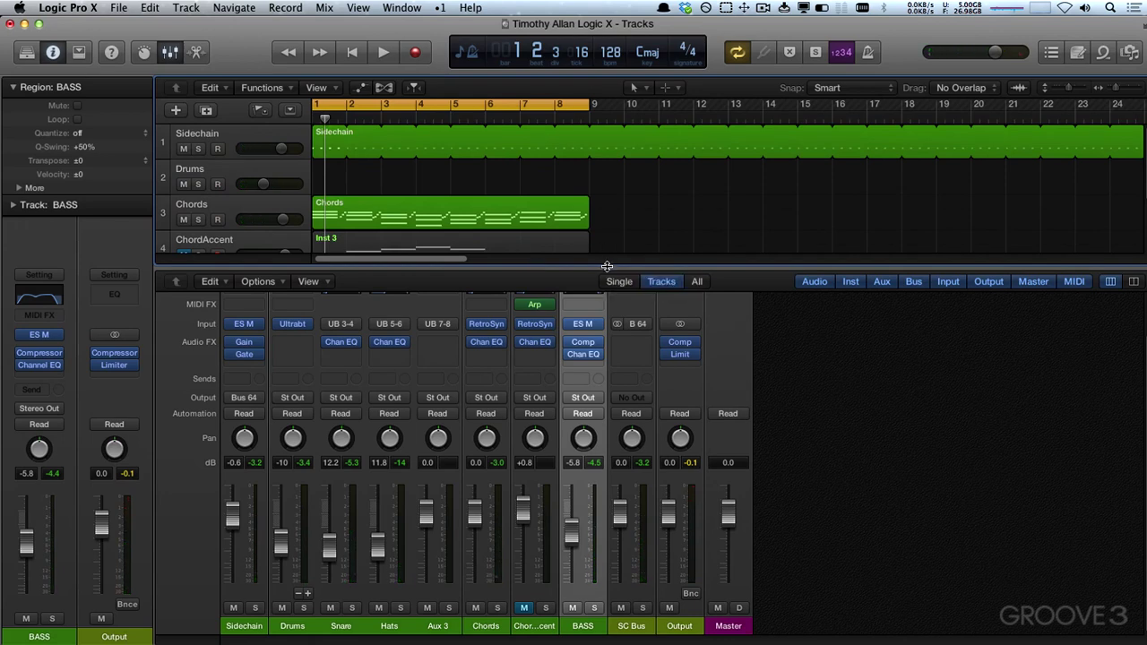
{"action": "left_click_drag", "start_coordinate": [606, 261], "coordinate": [592, 339]}
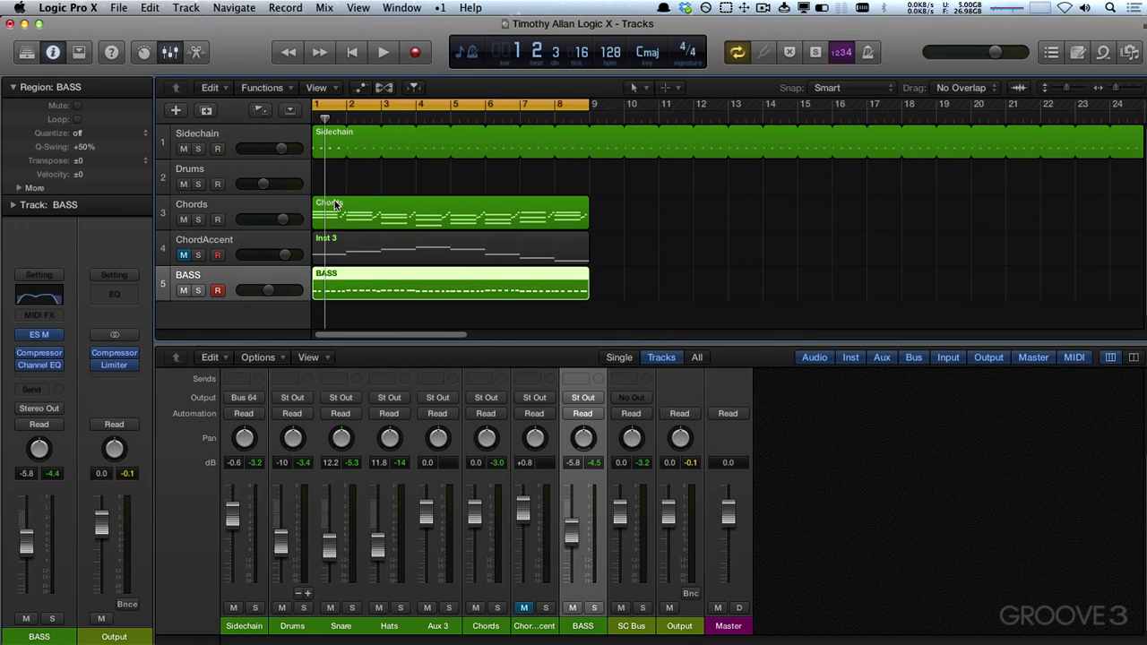
{"action": "scroll", "coordinate": [650, 308], "scroll_direction": "down", "scroll_amount": 1}
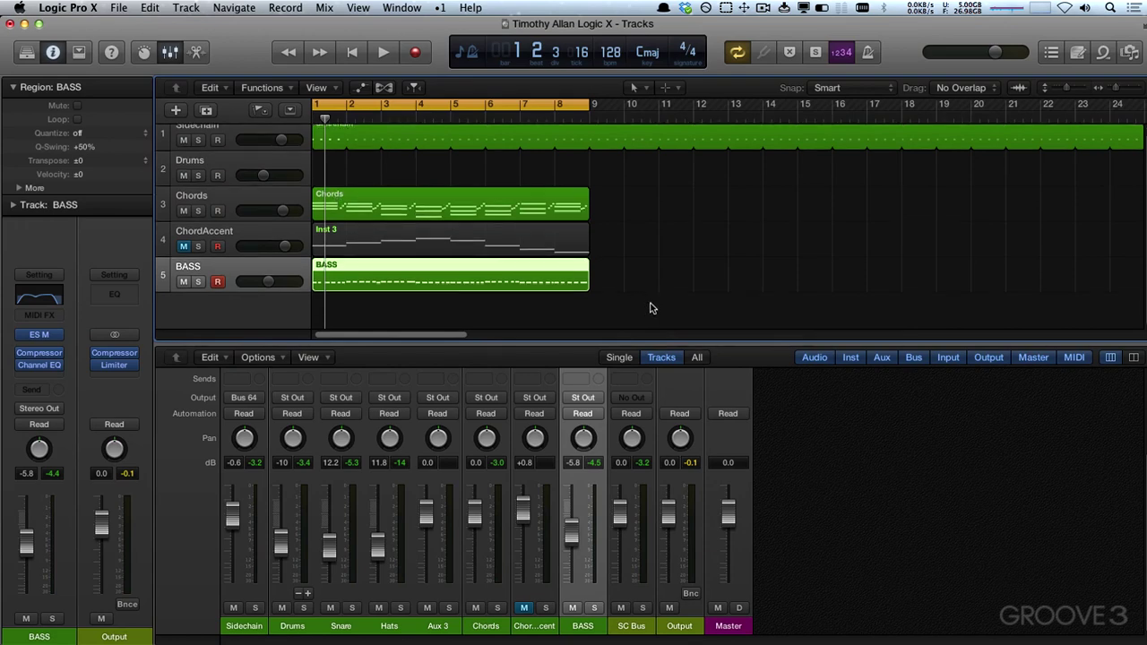